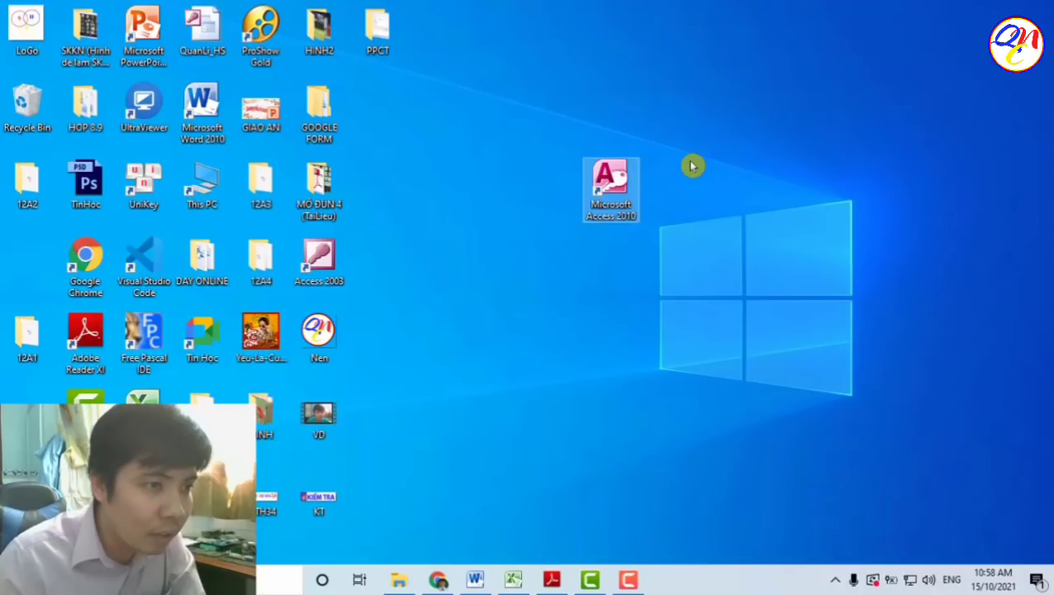
# - Launch Access 2010 and browse to the Desktop as the new database's location
pyautogui.doubleClick(611, 186)
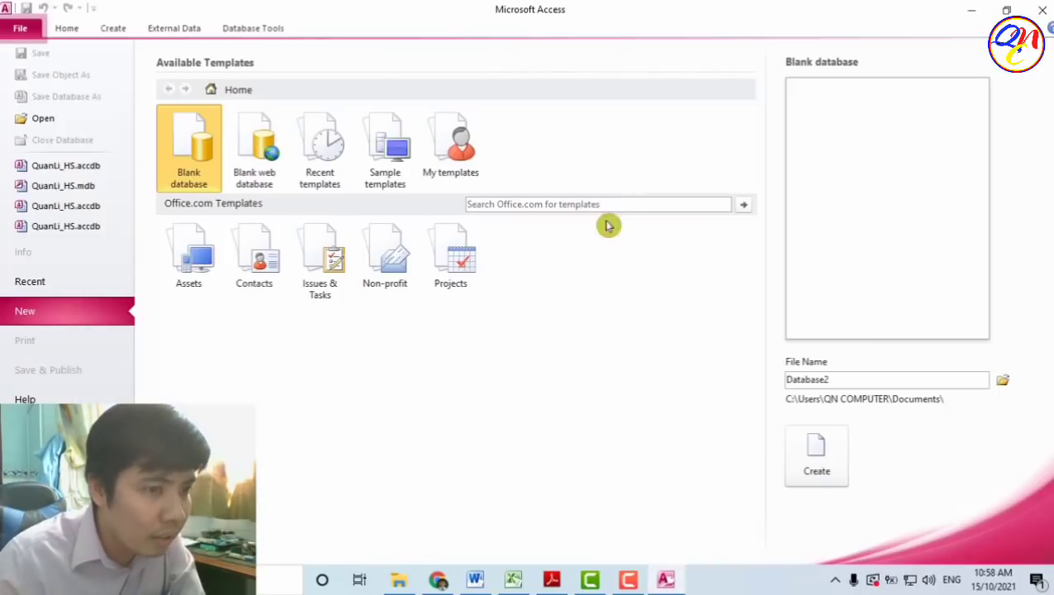
pyautogui.click(1004, 385)
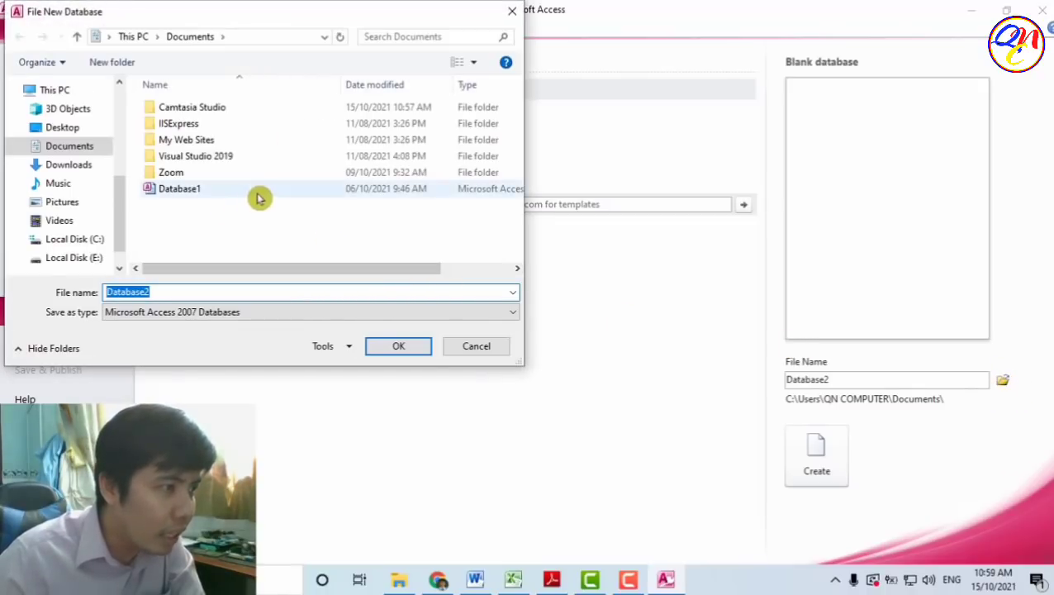
pyautogui.click(88, 129)
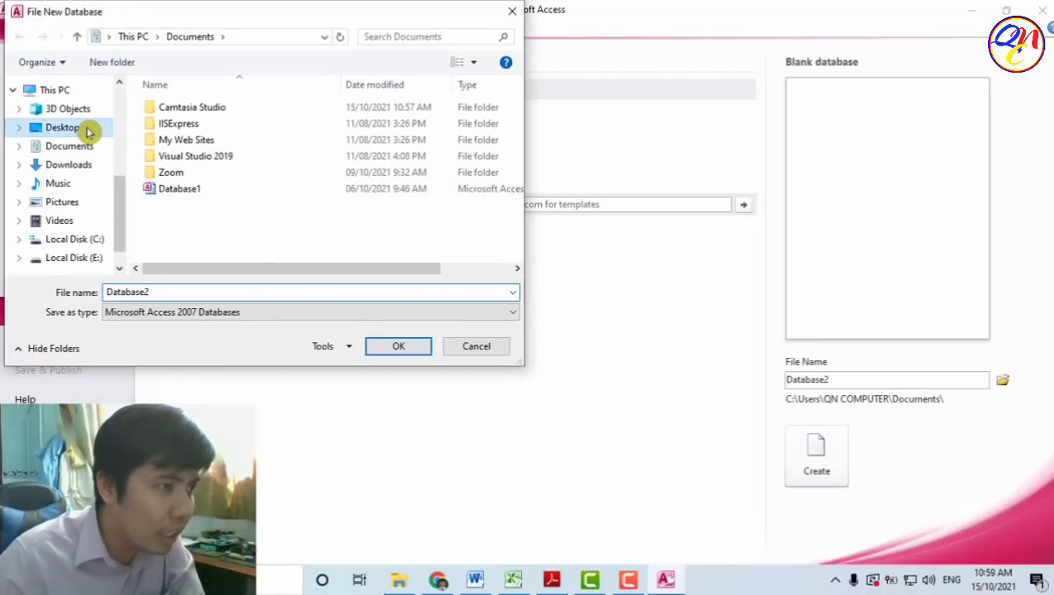
pyautogui.moveTo(518, 130); pyautogui.dragTo(516, 228)
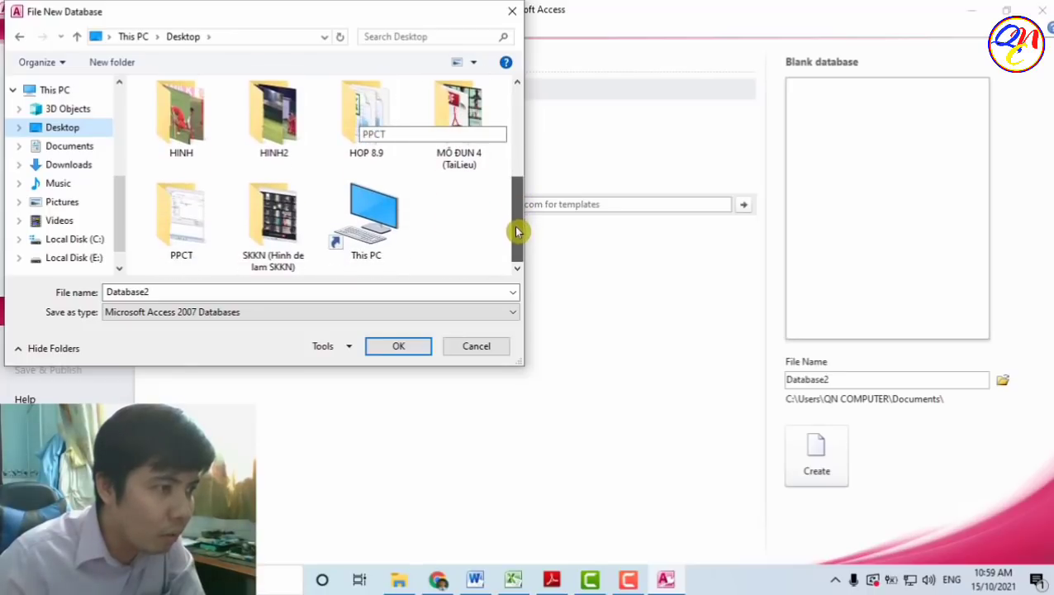
# - Create a new folder named BTTH5 on the Desktop and open it
pyautogui.rightClick(447, 229)
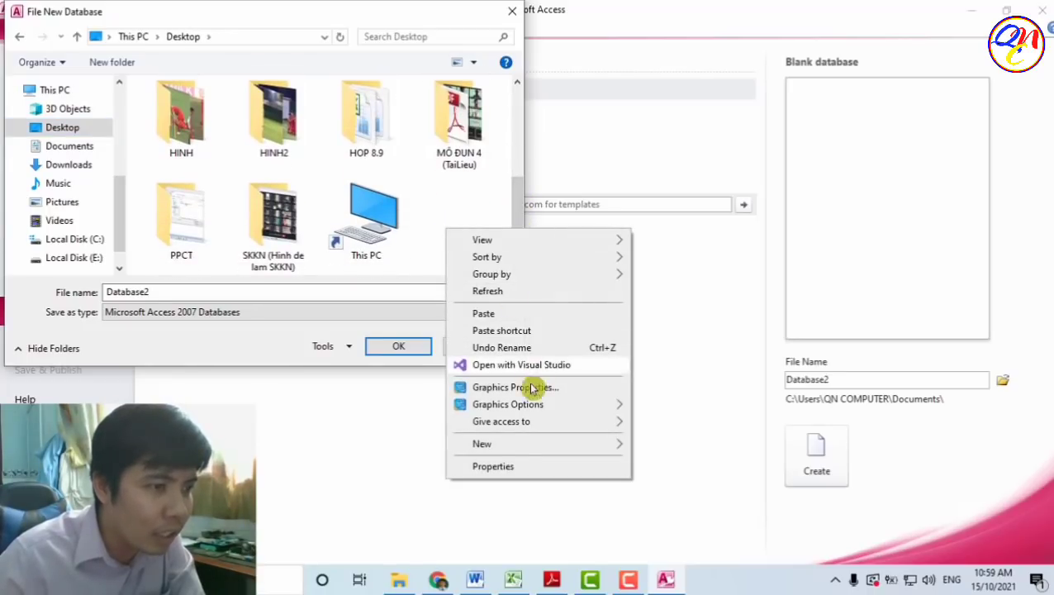
pyautogui.moveTo(541, 451)
pyautogui.click(637, 435)
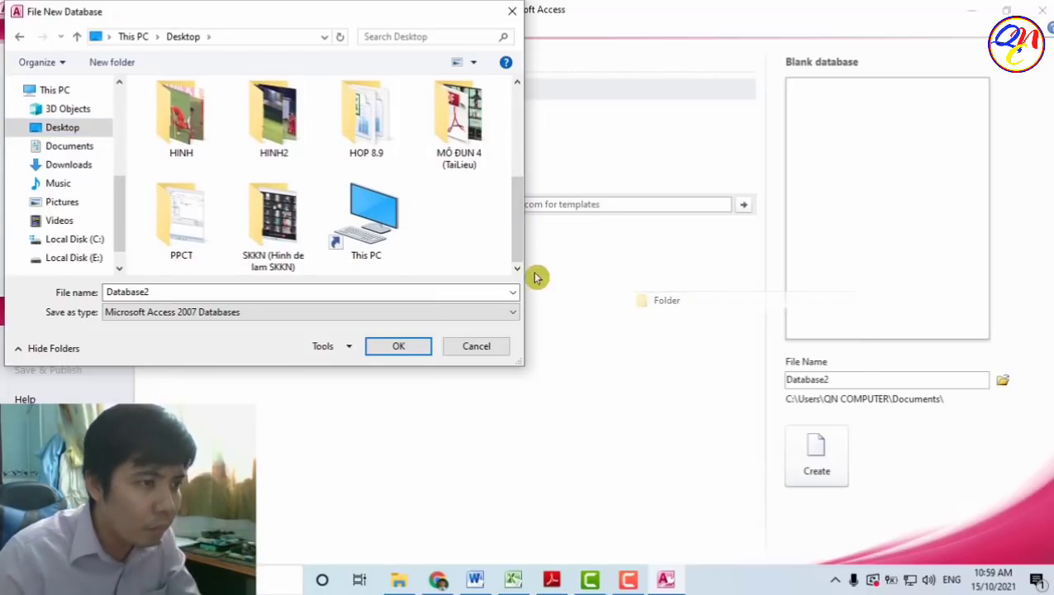
pyautogui.write('B')
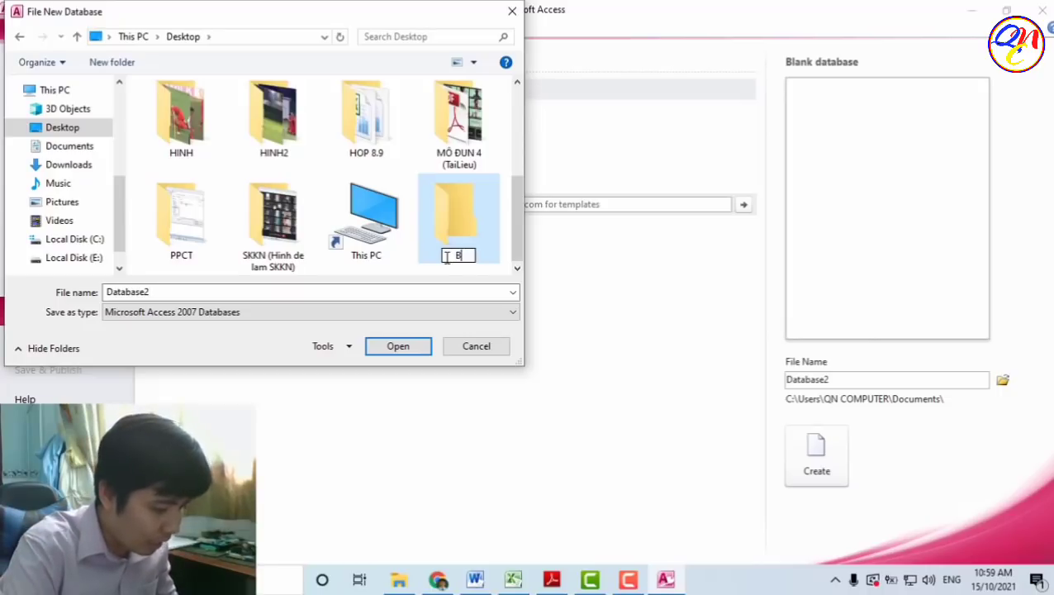
pyautogui.write('TTH5')
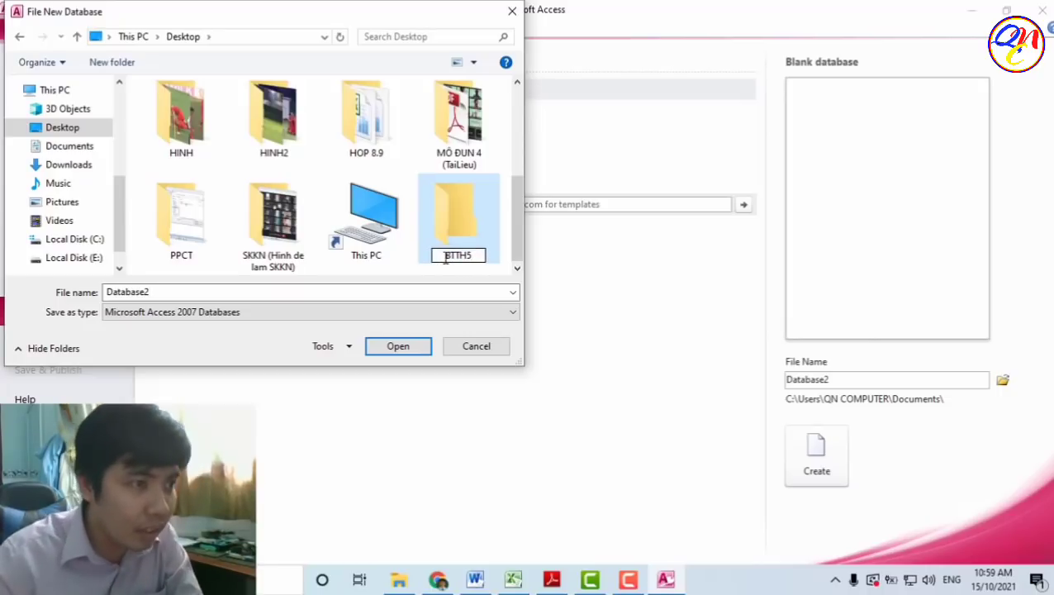
pyautogui.click(463, 219)
pyautogui.doubleClick(460, 215)
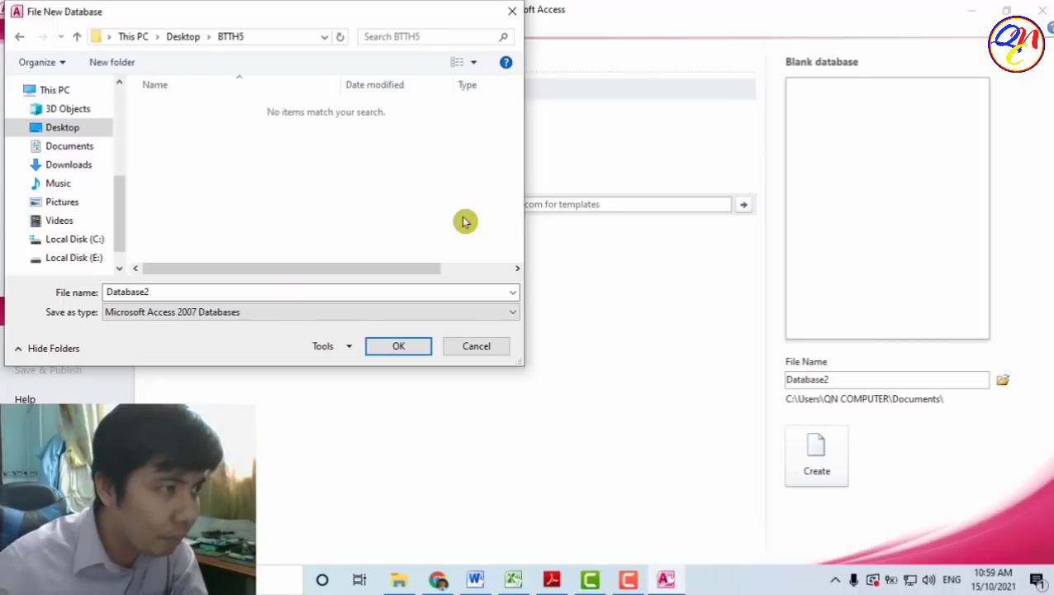
# - Replace the default file name Database2 with KINH_DOANH
pyautogui.doubleClick(202, 293)
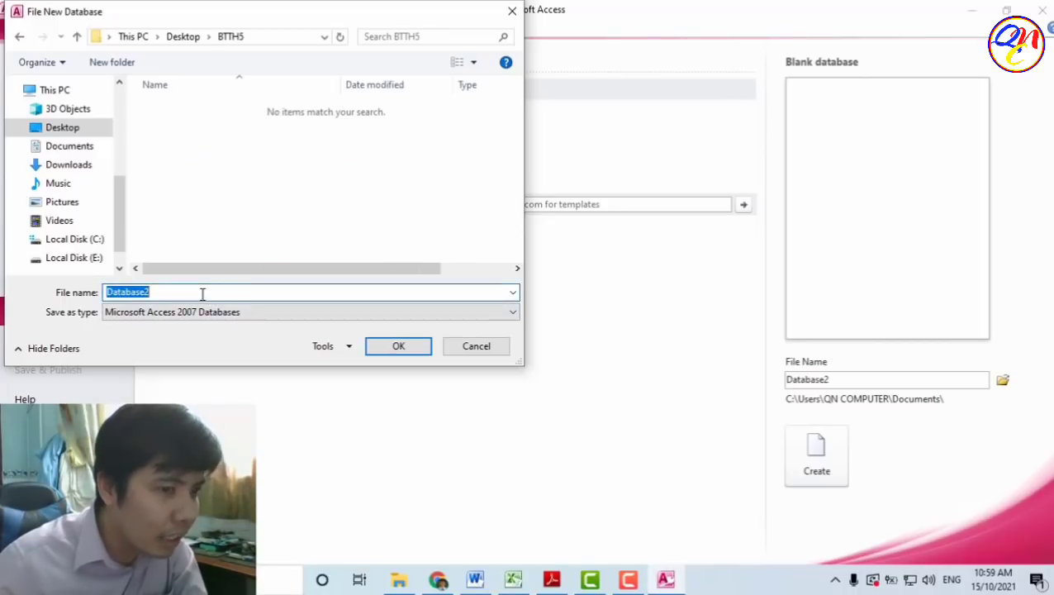
pyautogui.click(176, 294)
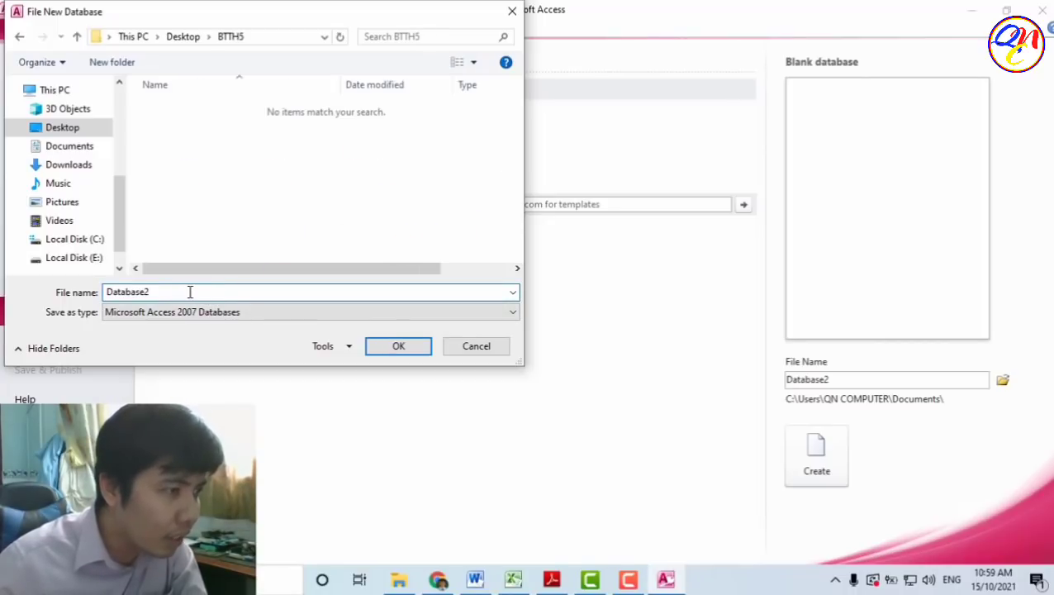
pyautogui.doubleClick(189, 291)
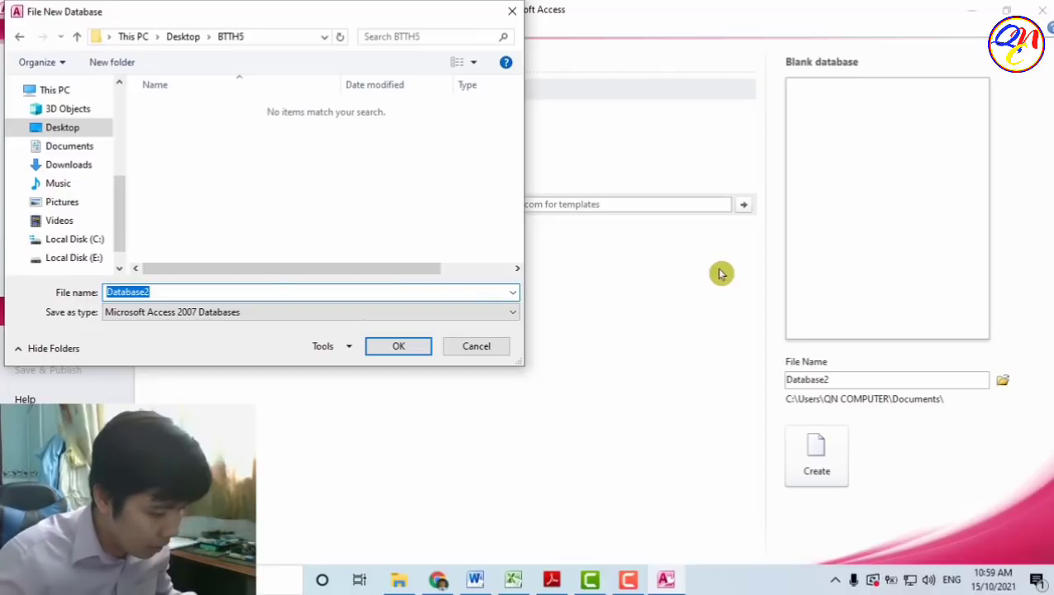
pyautogui.write('Kl')
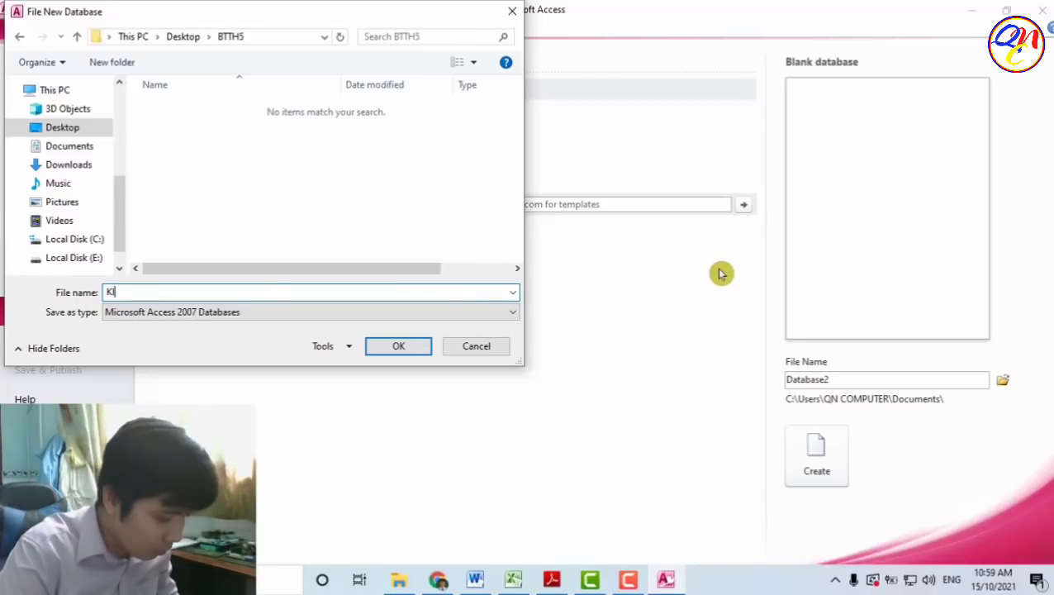
pyautogui.write('NH')
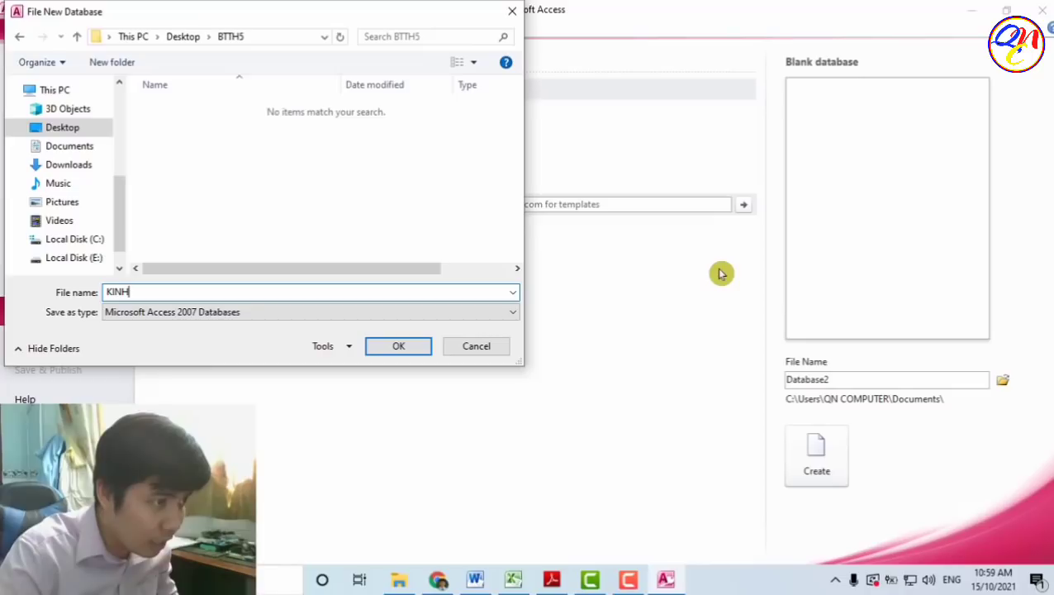
pyautogui.write('_DOANH')
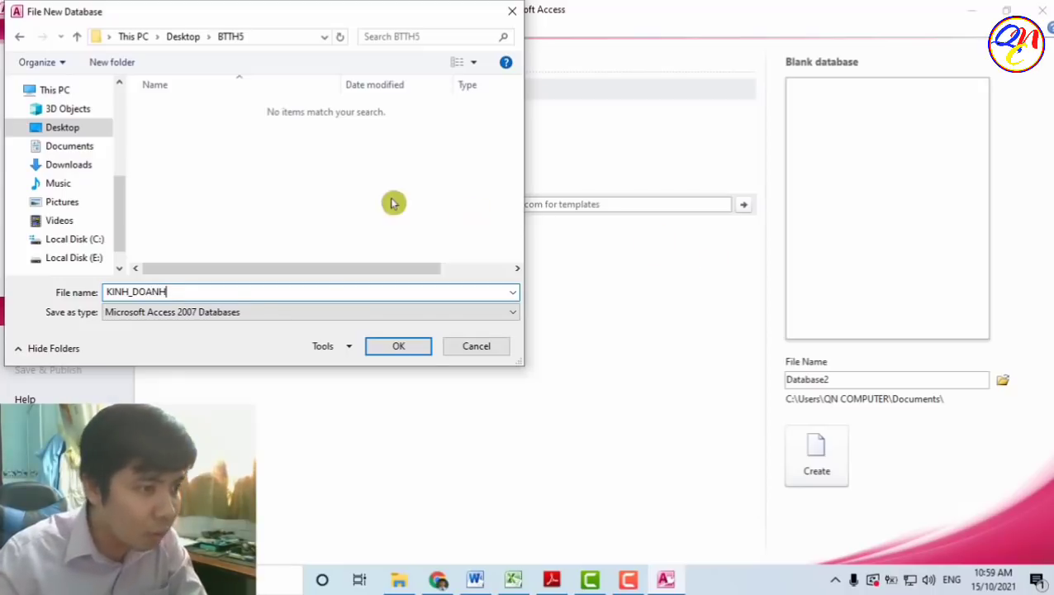
pyautogui.moveTo(173, 294); pyautogui.dragTo(102, 295)
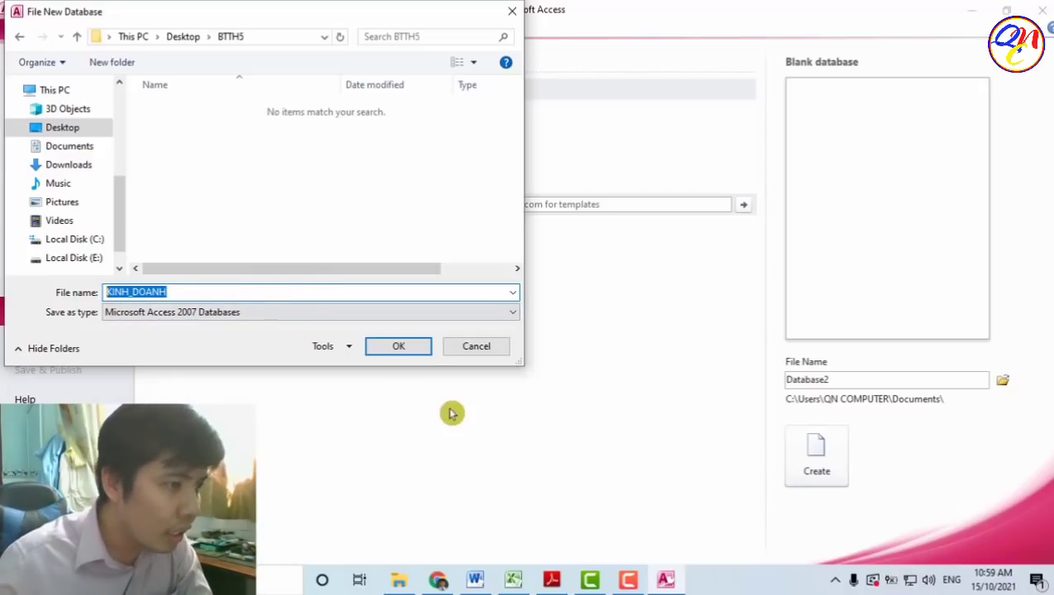
# - Confirm the Desktop\BTTH5 location and check the file name reads KINH_DOANH.accdb
pyautogui.click(406, 352)
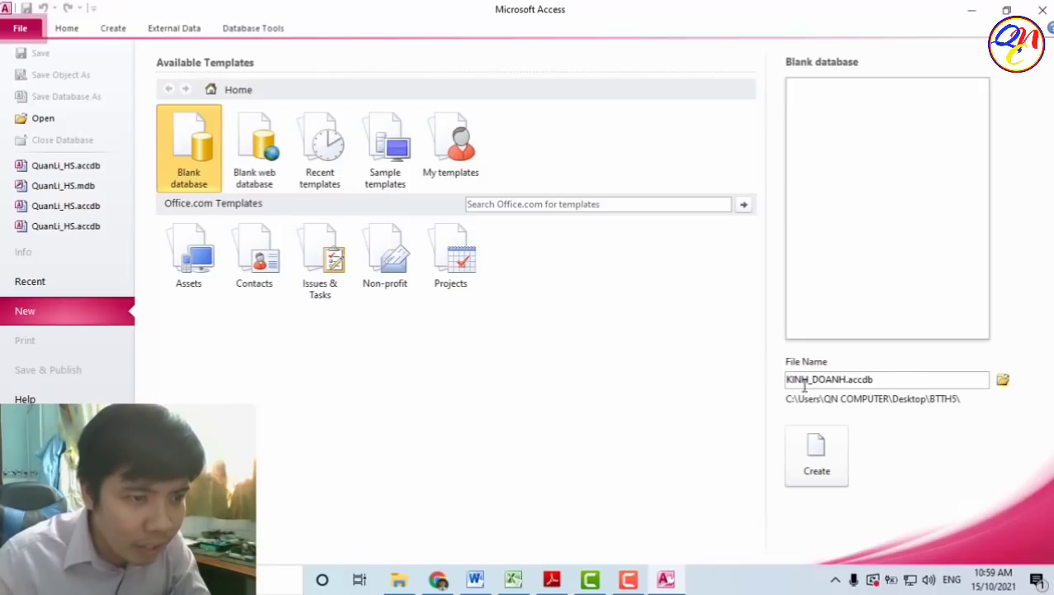
pyautogui.moveTo(787, 381); pyautogui.dragTo(855, 381)
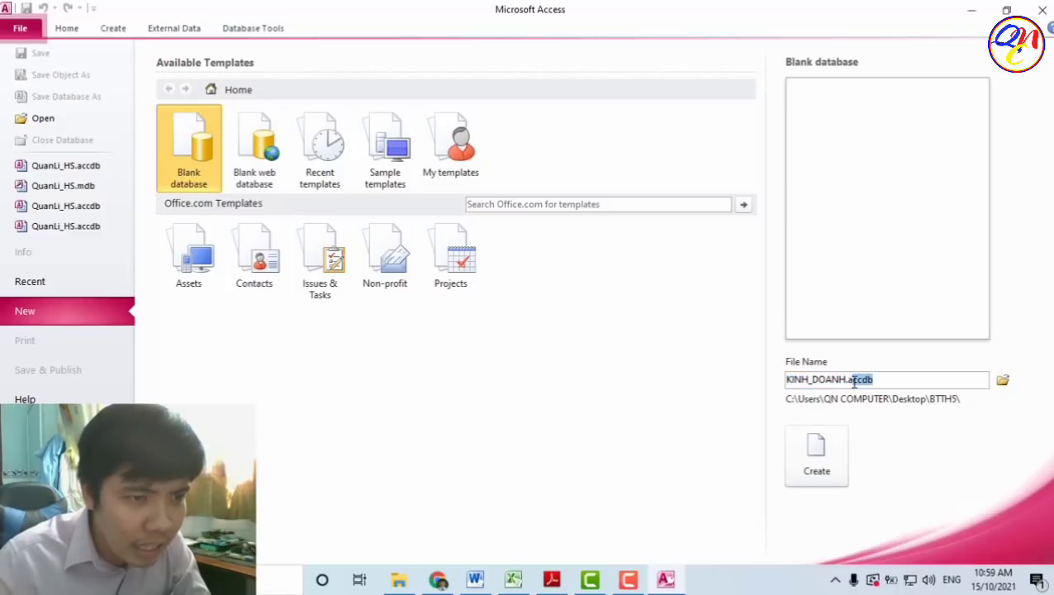
pyautogui.click(884, 380)
pyautogui.moveTo(881, 380); pyautogui.dragTo(849, 385)
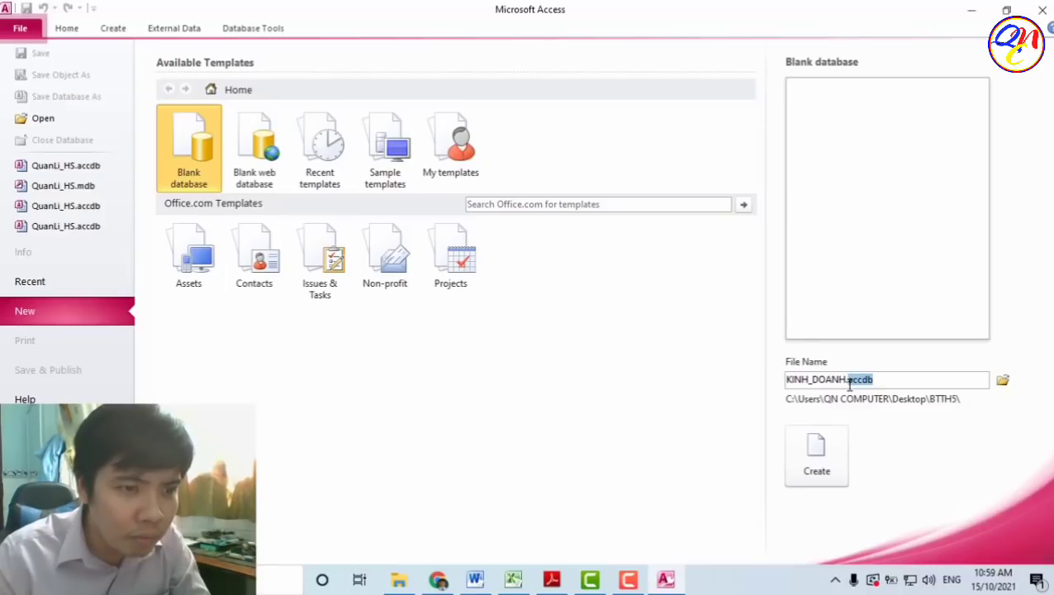
pyautogui.click(895, 380)
pyautogui.moveTo(892, 380); pyautogui.dragTo(848, 381)
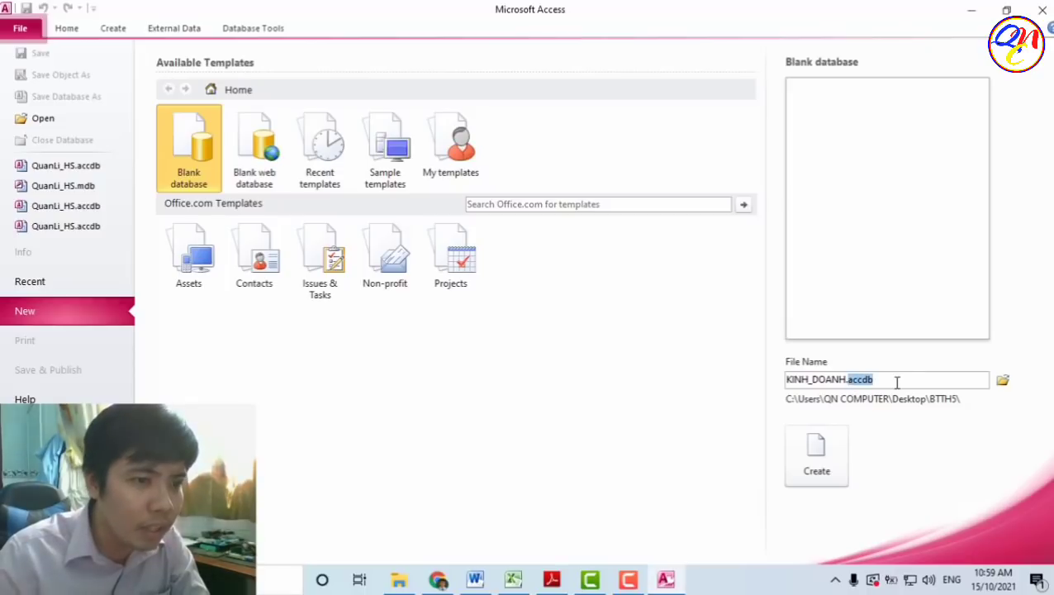
pyautogui.click(896, 381)
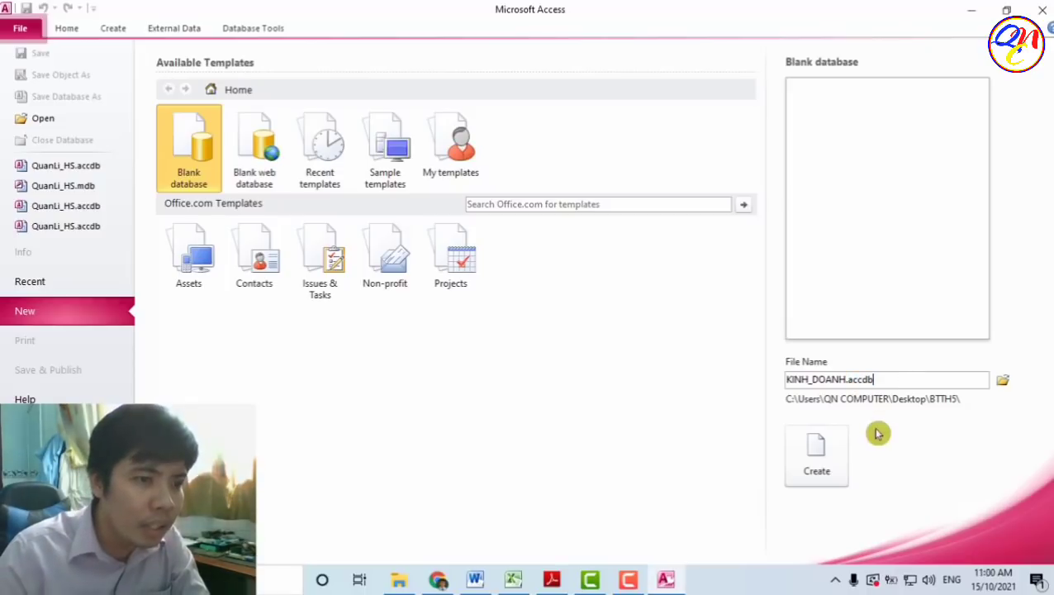
# - Create the KINH_DOANH database and switch Table1 to Design View, naming it KHACH_HANG
pyautogui.click(818, 467)
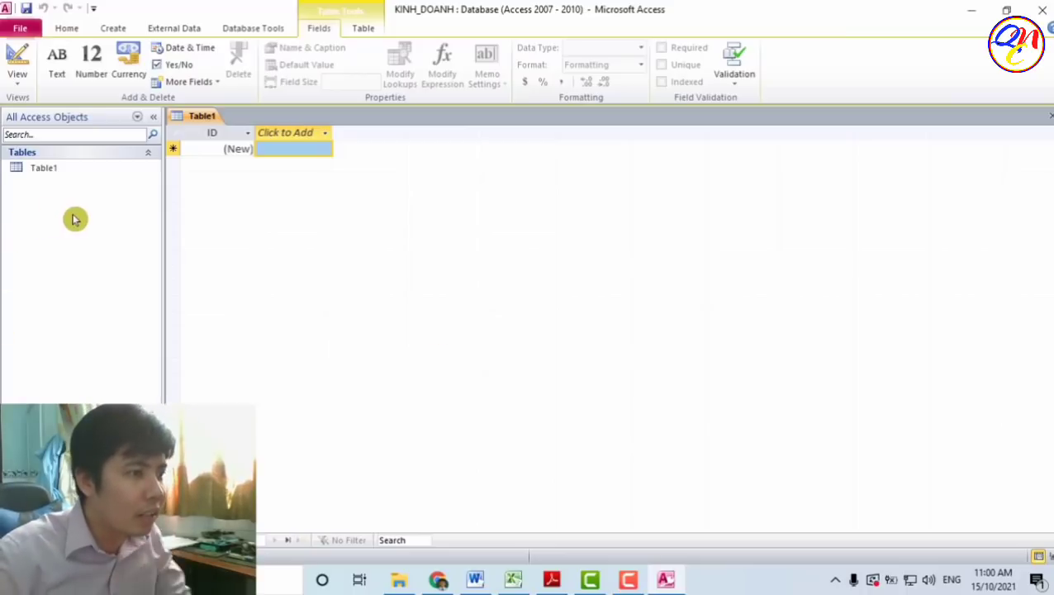
pyautogui.click(93, 170)
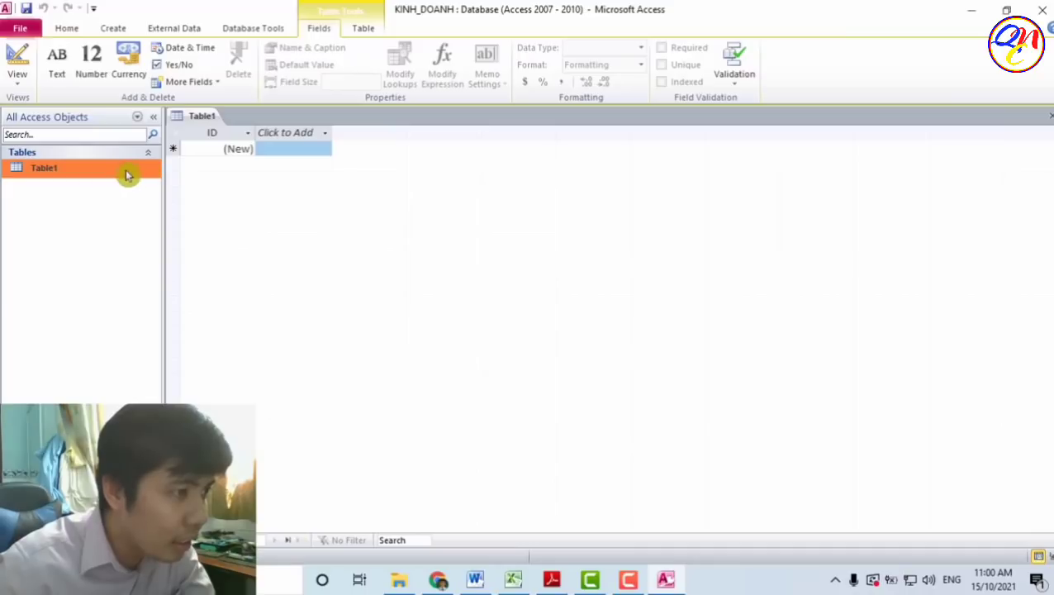
pyautogui.click(19, 66)
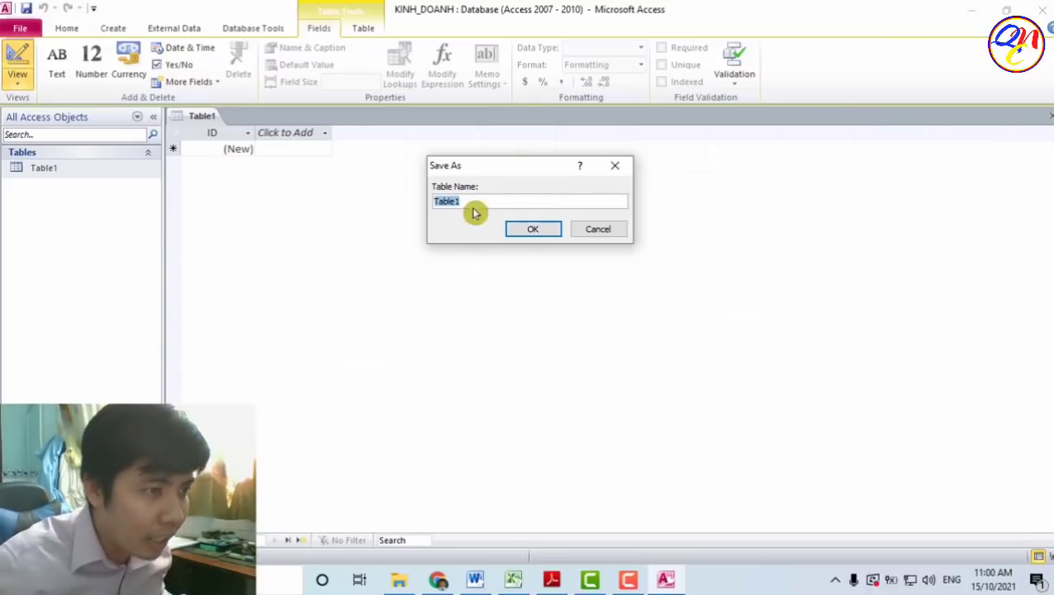
pyautogui.write('KHACH_HANG')
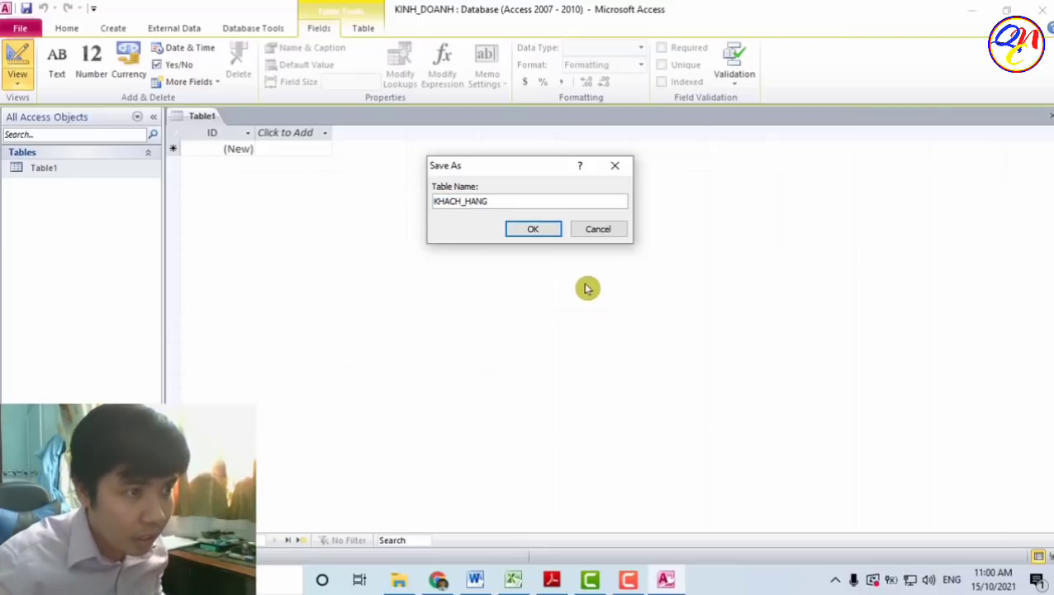
# - Save the table as KHACH_HANG and add Ma_khach_hang as an AutoNumber field
pyautogui.click(541, 229)
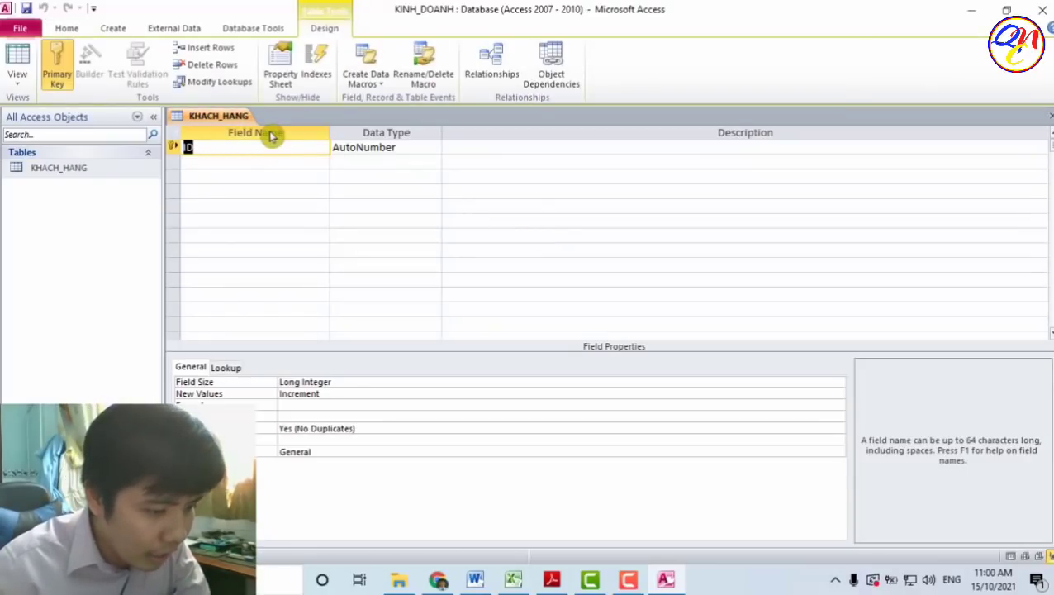
pyautogui.write('Ma')
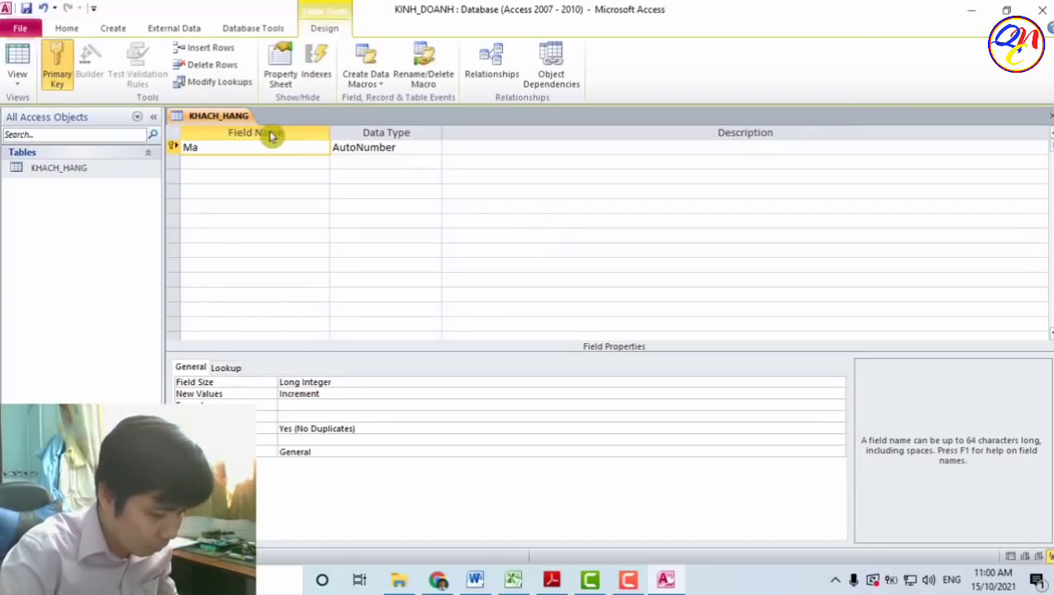
pyautogui.write('_khach_hang')
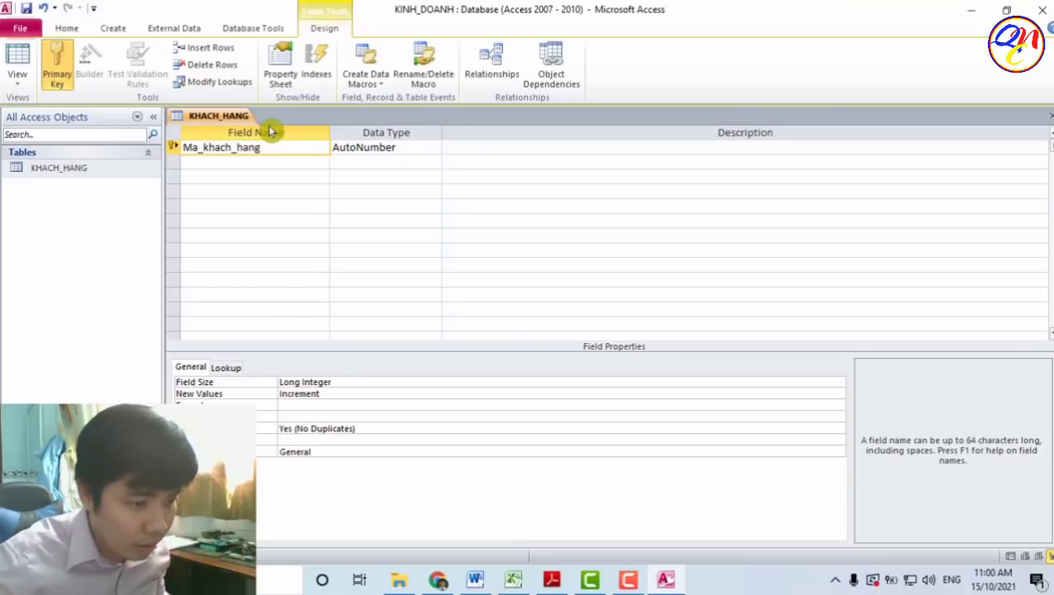
pyautogui.click(429, 148)
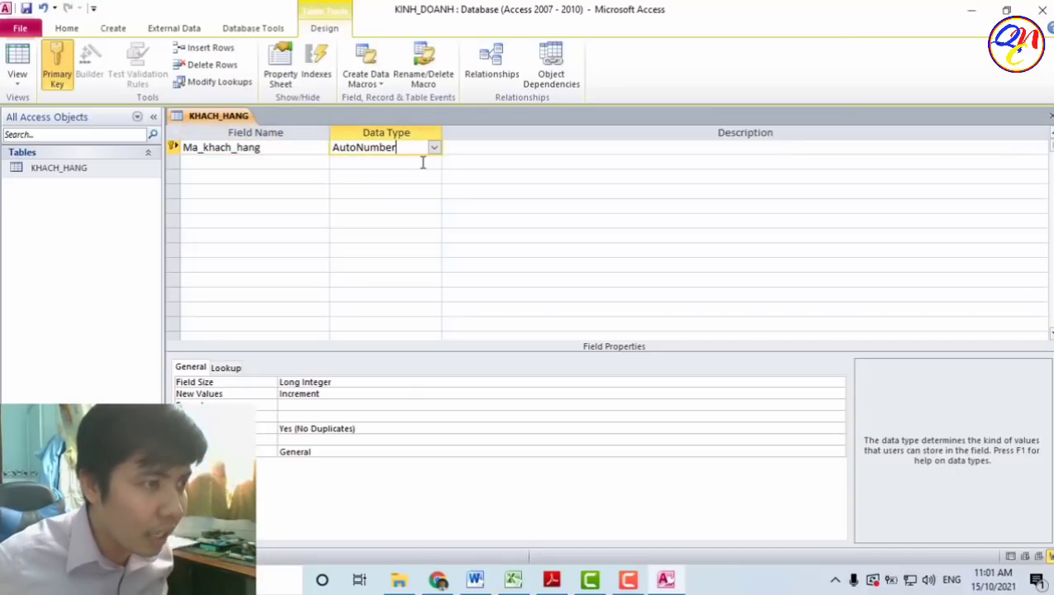
pyautogui.click(435, 149)
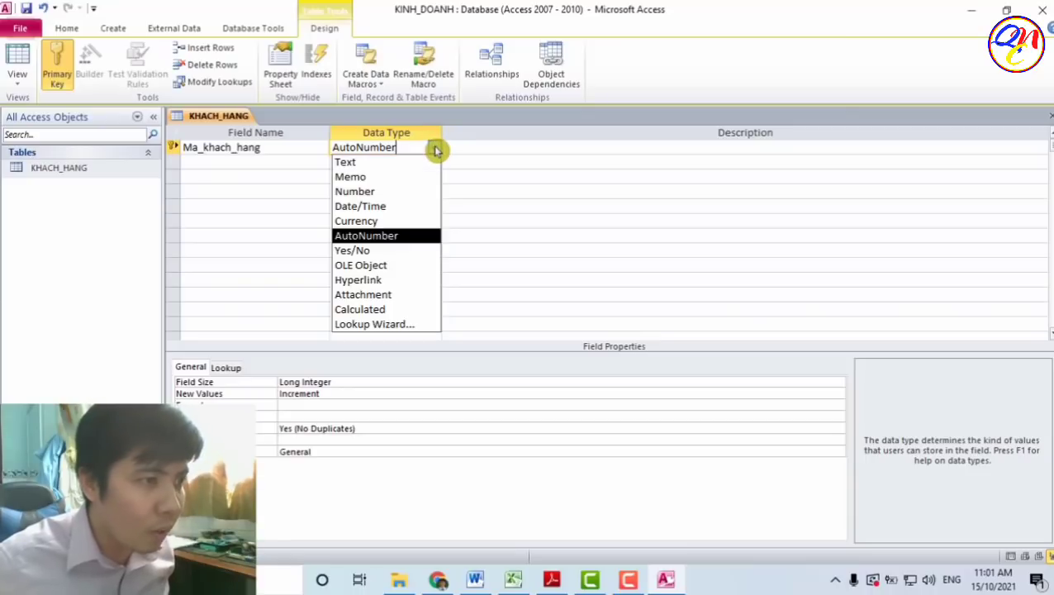
pyautogui.click(401, 192)
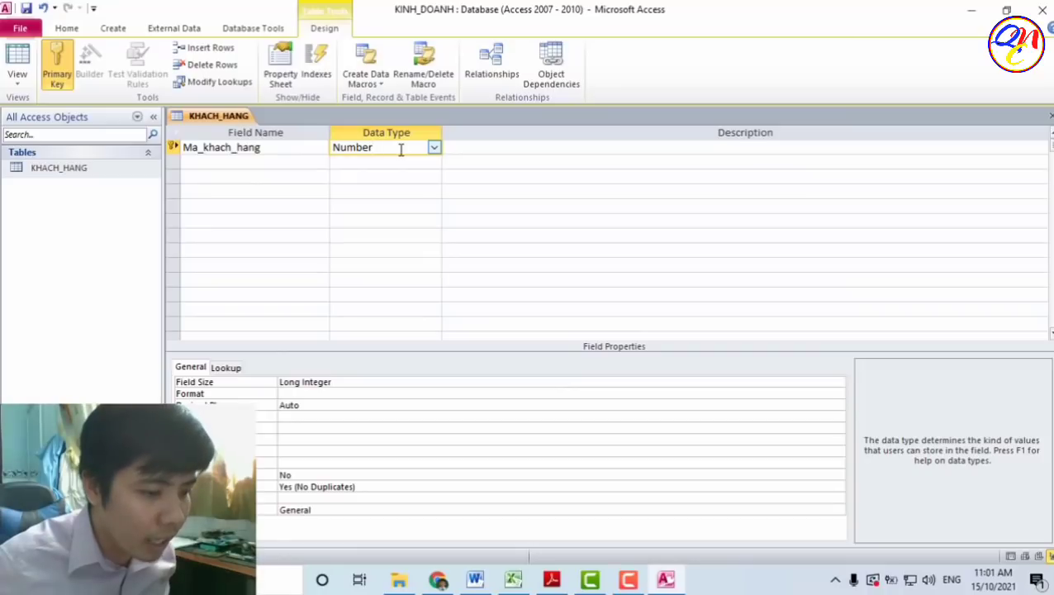
pyautogui.click(434, 147)
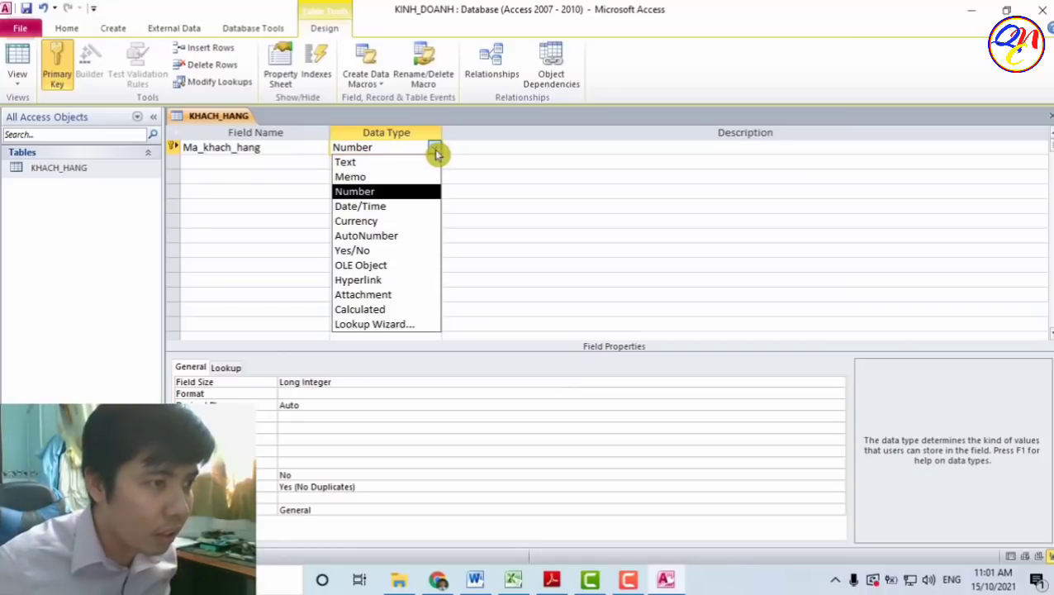
pyautogui.click(413, 237)
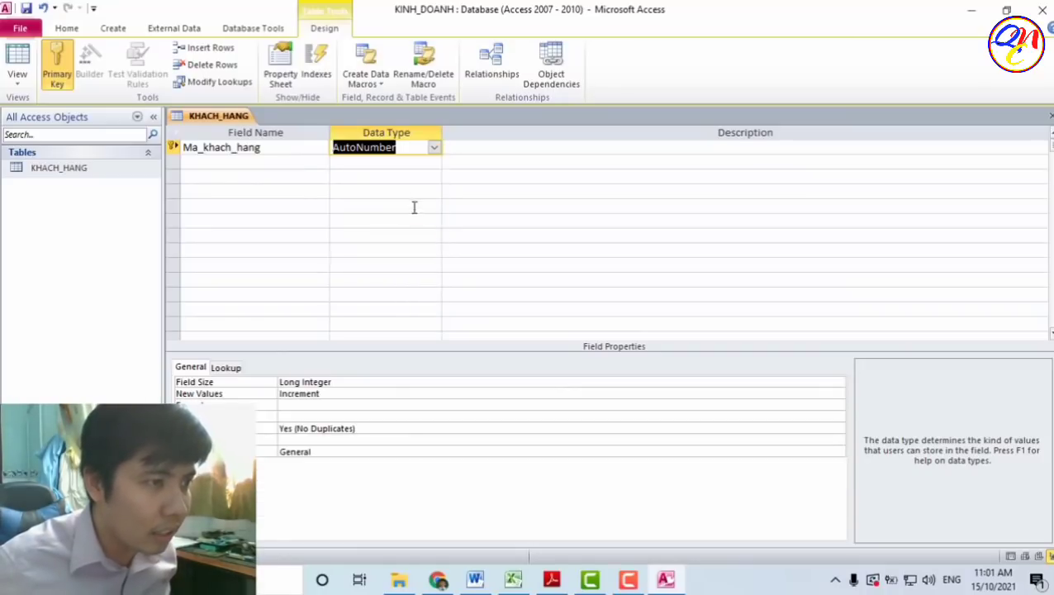
pyautogui.click(416, 164)
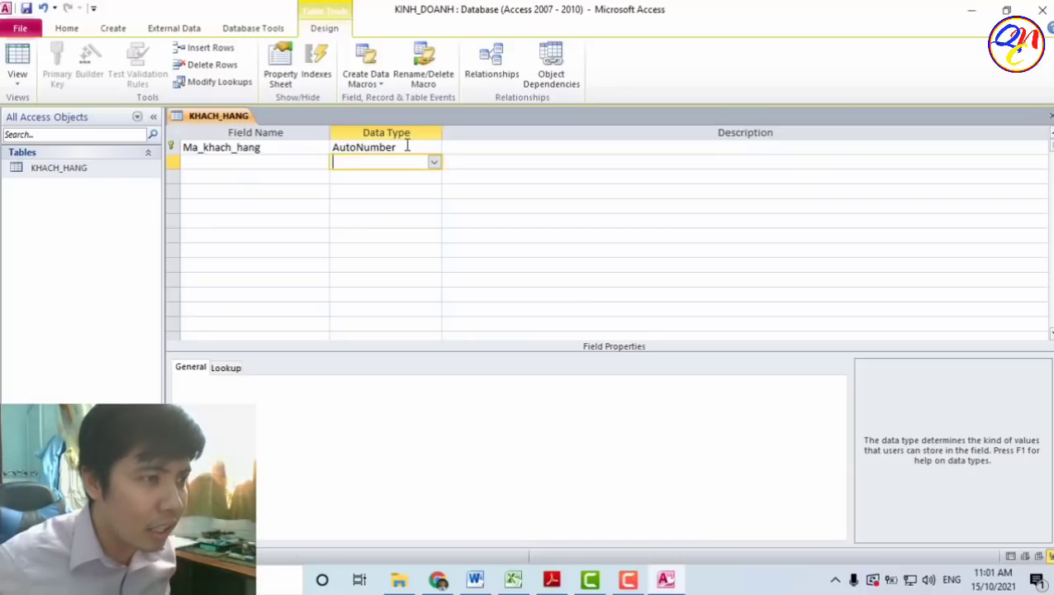
pyautogui.click(416, 147)
pyautogui.moveTo(417, 148); pyautogui.dragTo(337, 150)
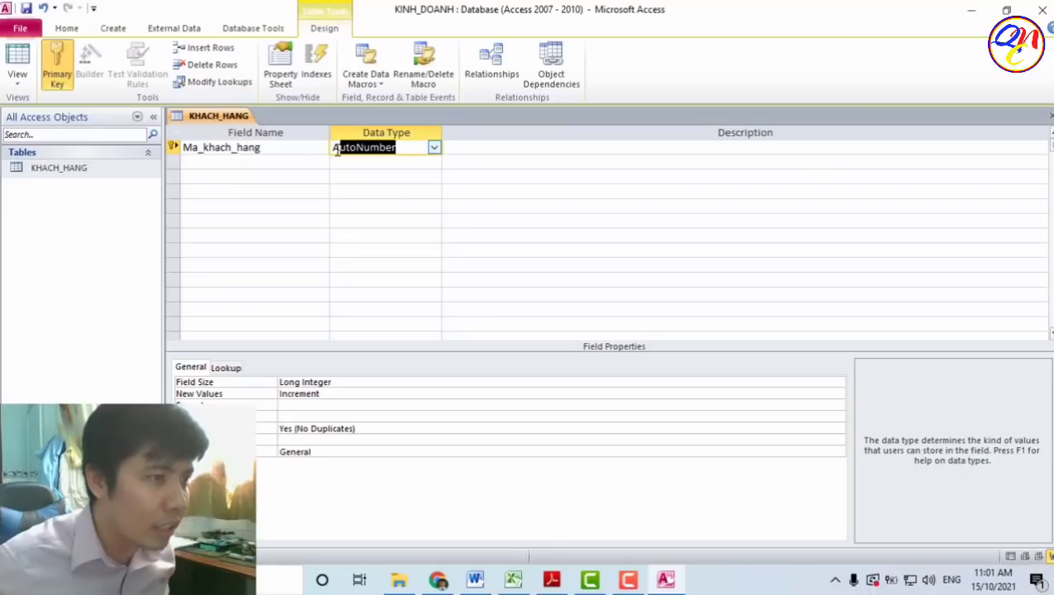
# - Add Ho_ten and Dia_chi as Text fields below Ma_khach_hang
pyautogui.click(296, 162)
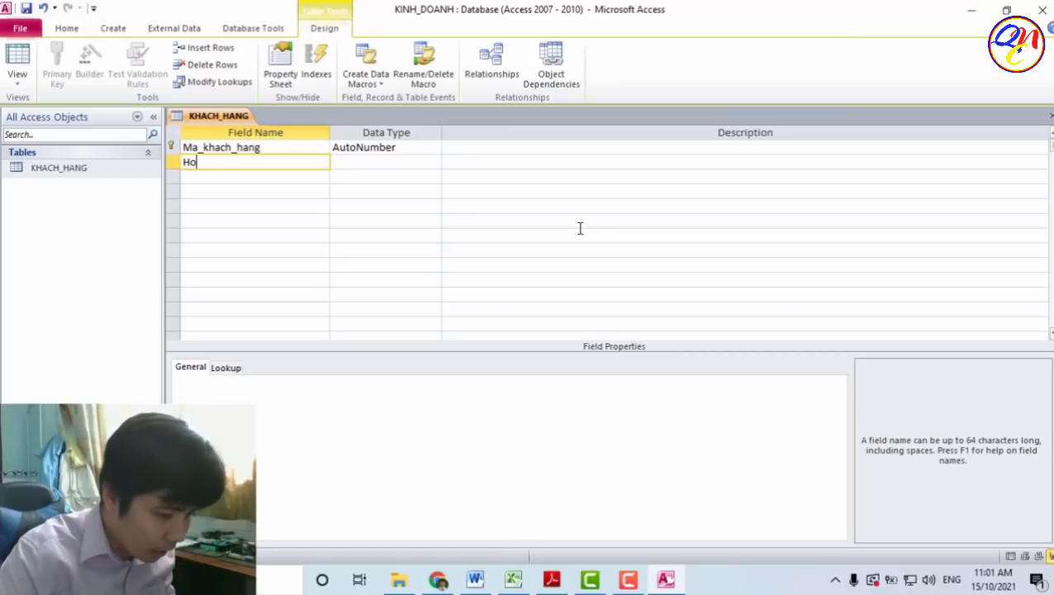
pyautogui.write('Ho_ten')
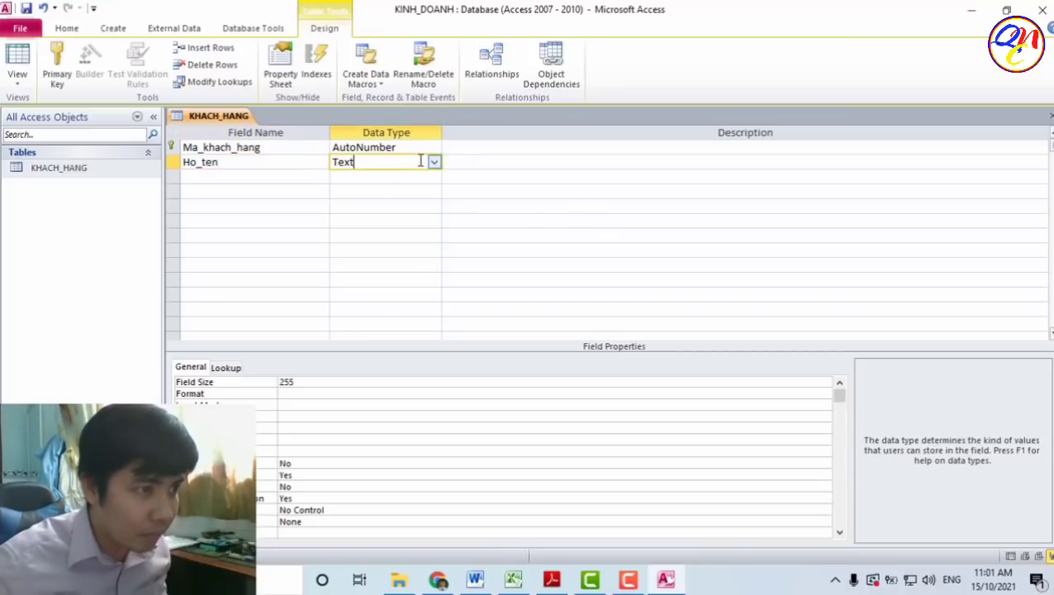
pyautogui.click(290, 177)
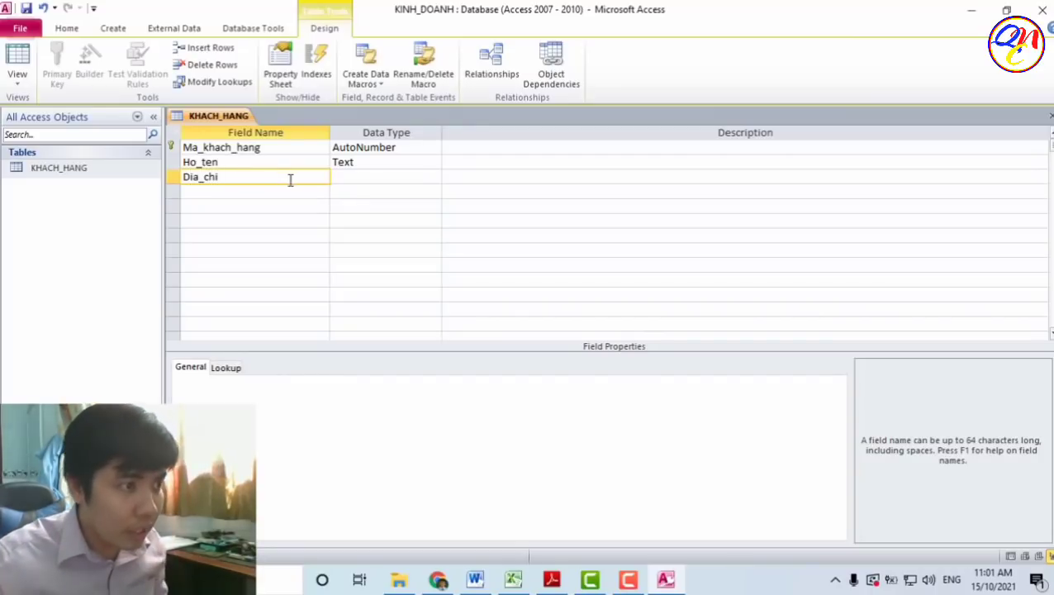
pyautogui.click(376, 177)
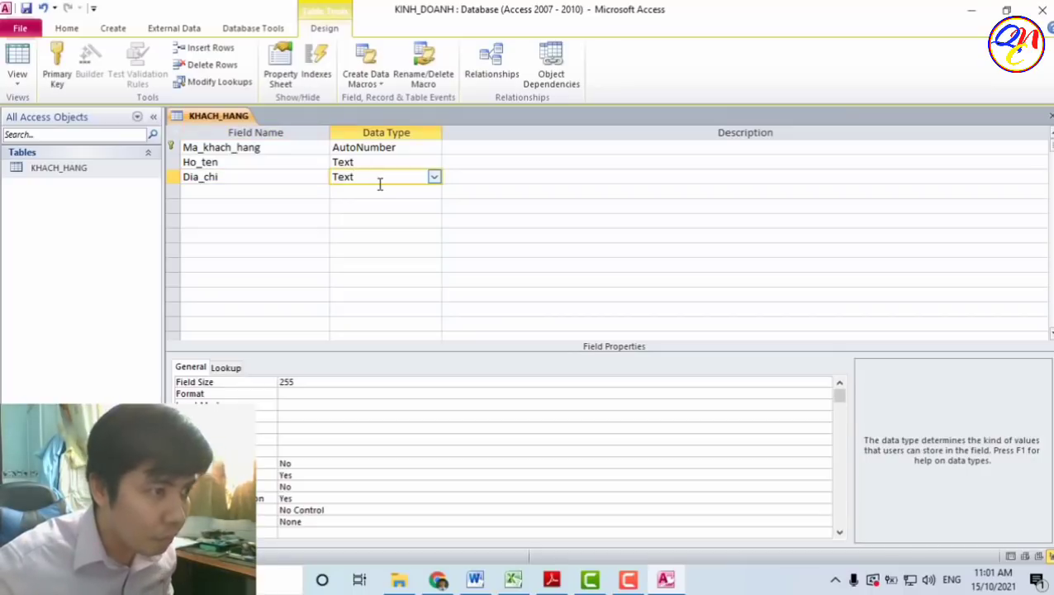
pyautogui.click(300, 191)
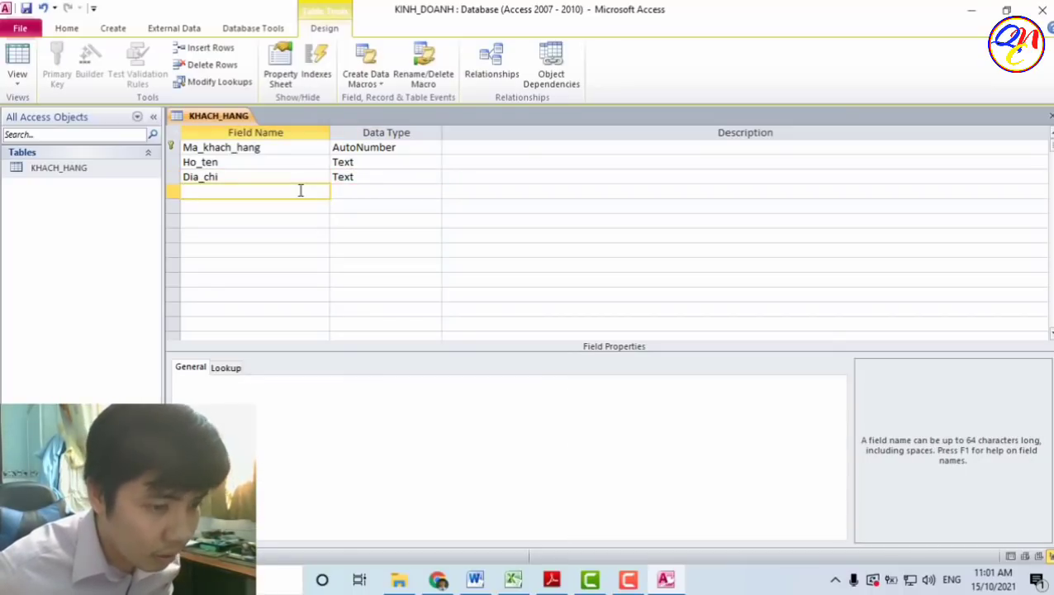
pyautogui.click(172, 153)
pyautogui.moveTo(172, 156); pyautogui.dragTo(172, 176)
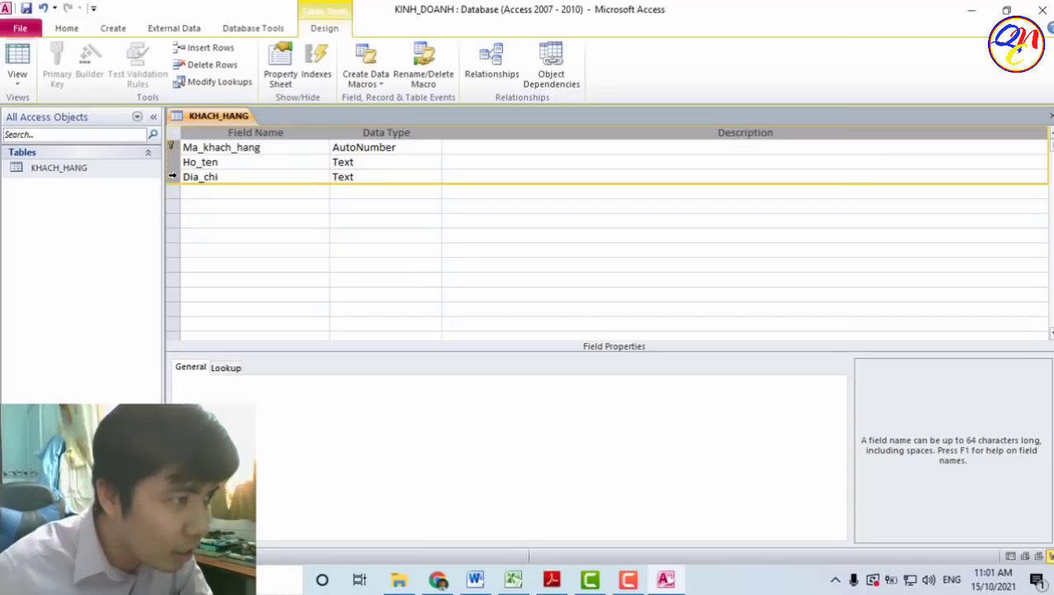
pyautogui.click(238, 175)
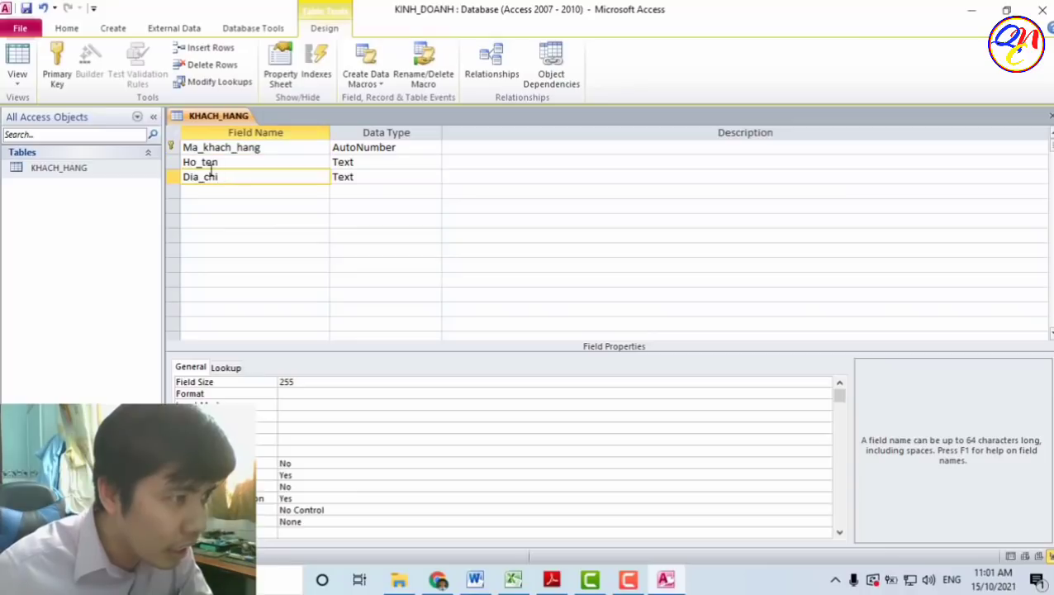
# - Set Ma_khach_hang as KHACH_HANG's primary key and verify it is indexed without duplicates
pyautogui.click(174, 149)
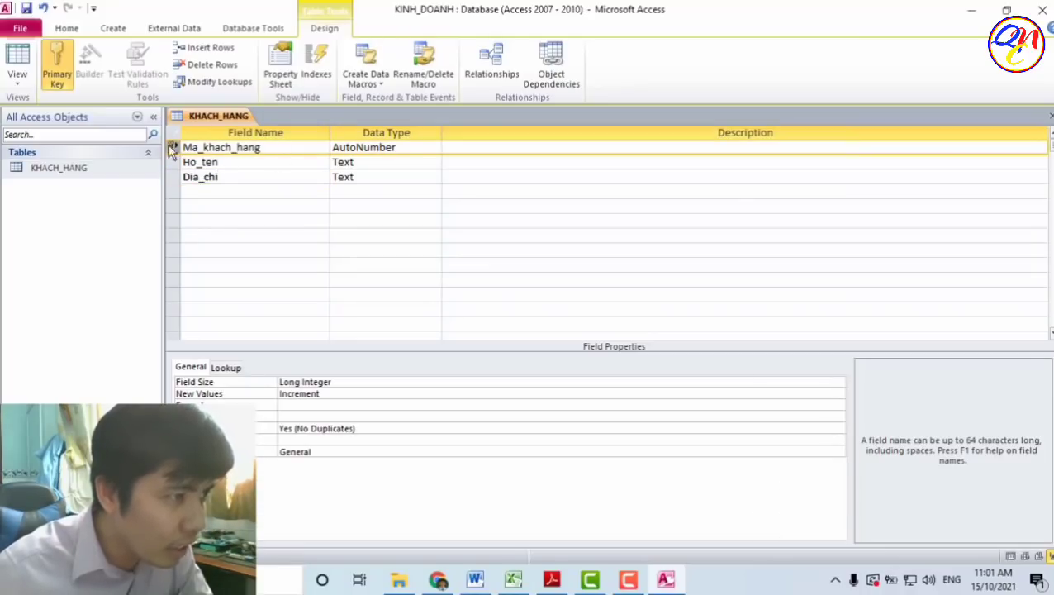
pyautogui.click(322, 205)
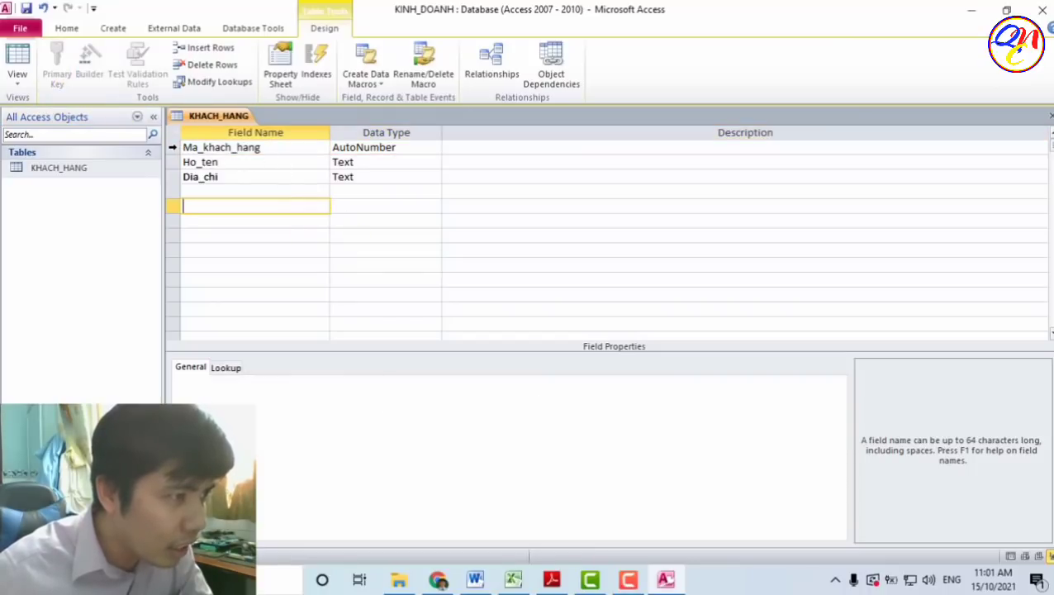
pyautogui.click(173, 147)
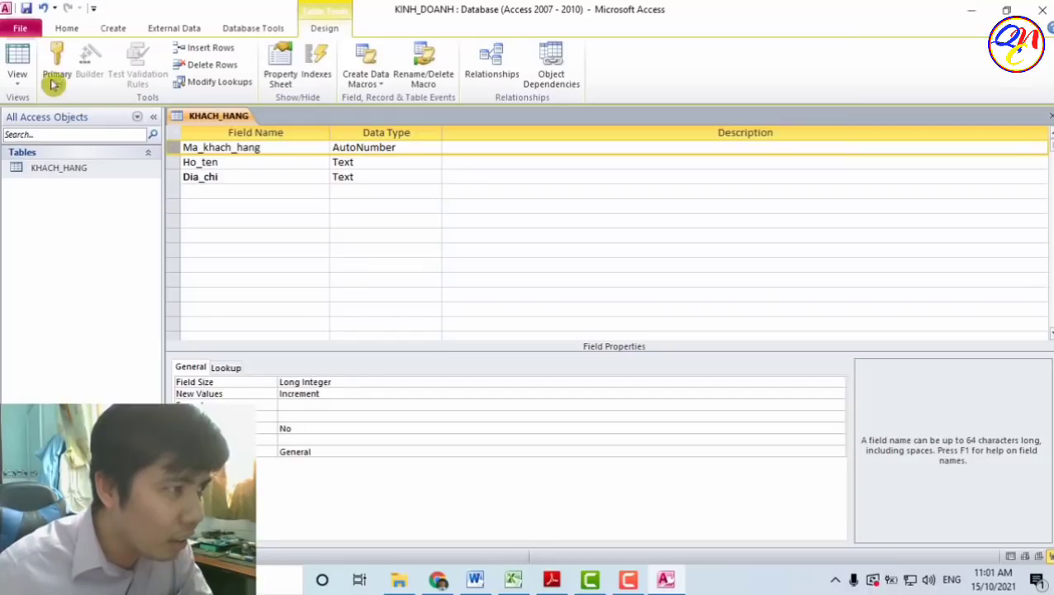
pyautogui.click(58, 71)
pyautogui.click(252, 163)
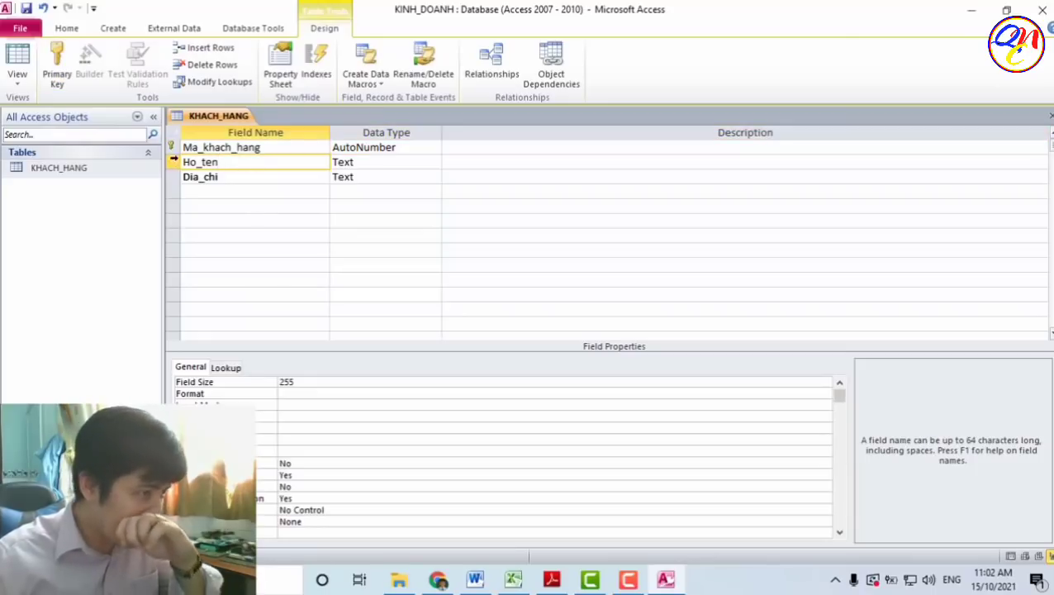
pyautogui.click(174, 146)
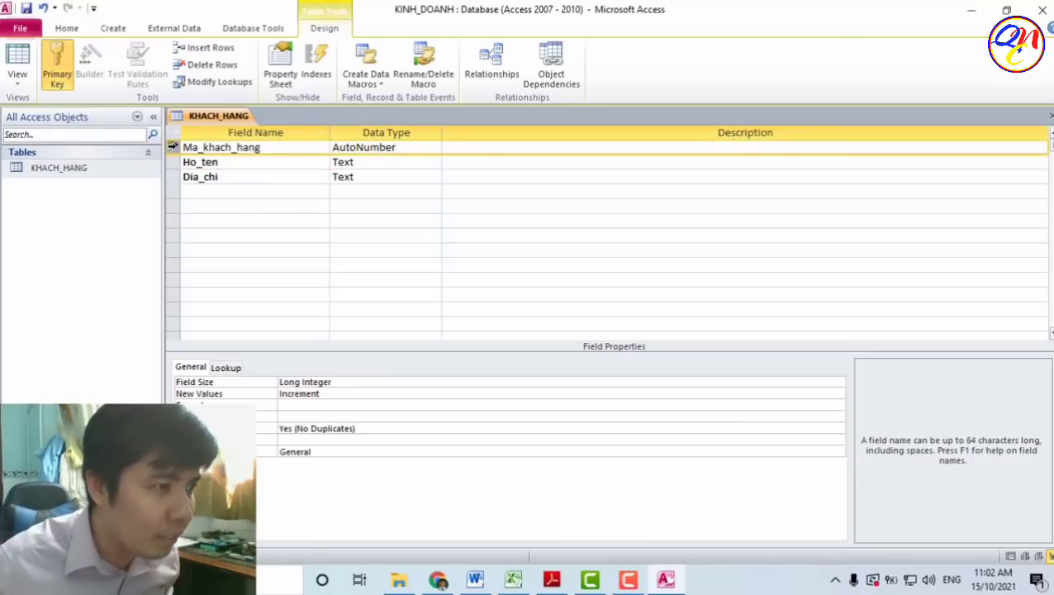
pyautogui.click(346, 222)
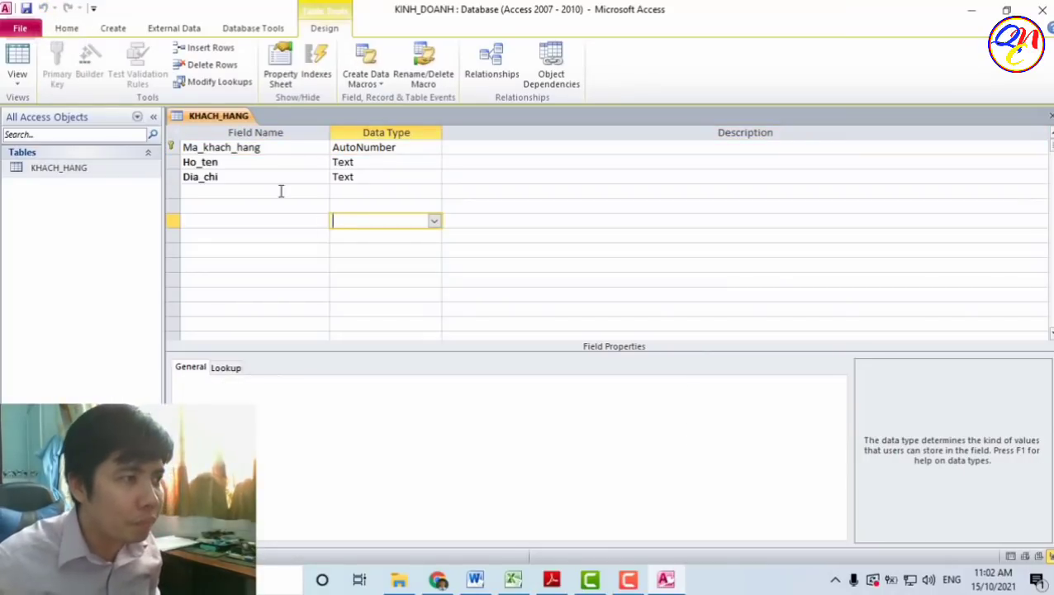
# - View KHACH_HANG's Ma_khach_hang, Ho_ten and Dia_chi columns in Datasheet View, then close it
pyautogui.click(14, 63)
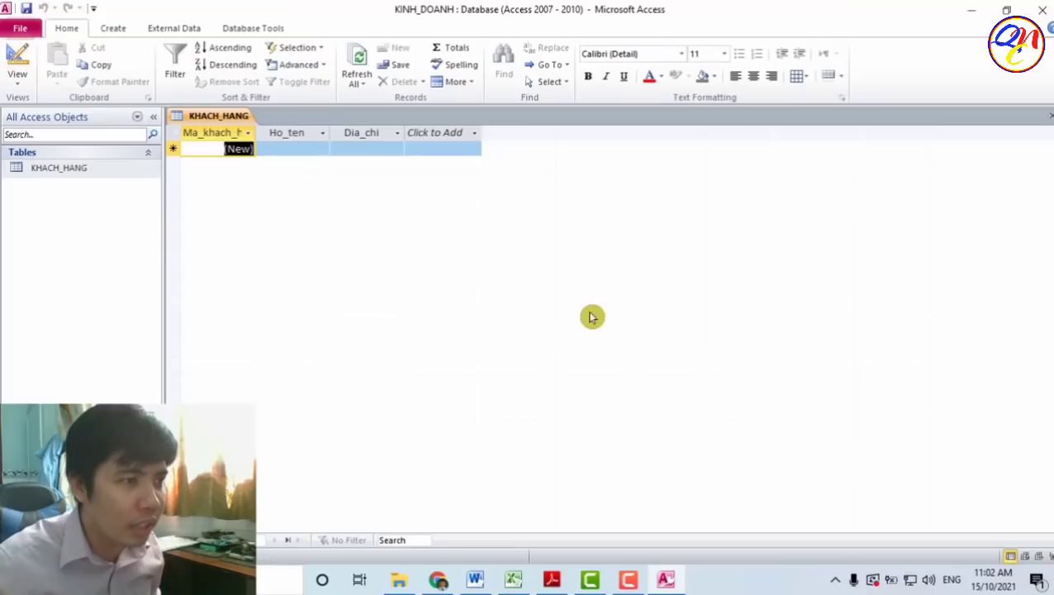
pyautogui.click(316, 150)
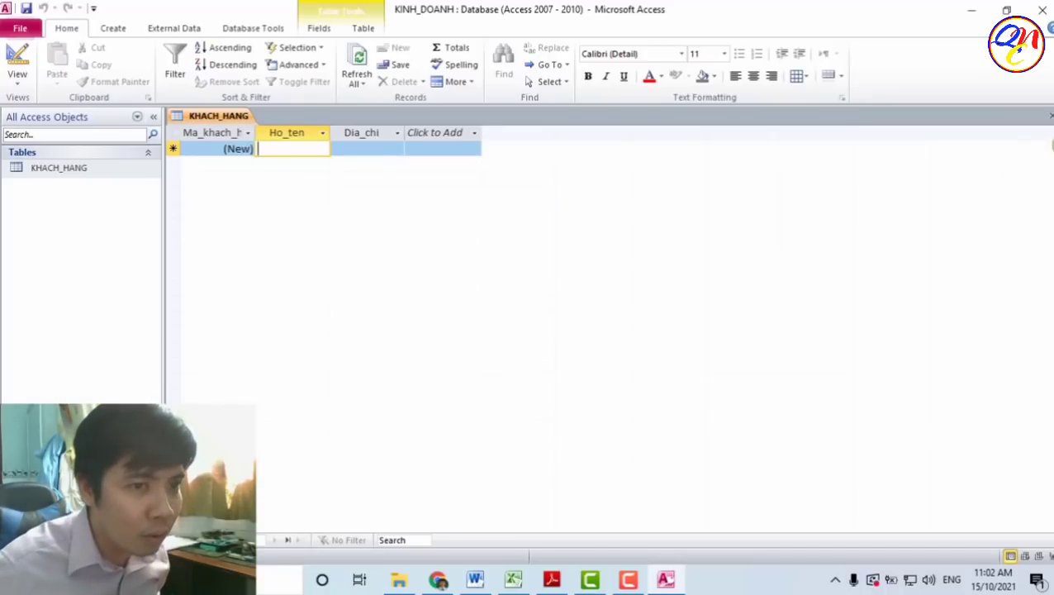
pyautogui.click(1046, 117)
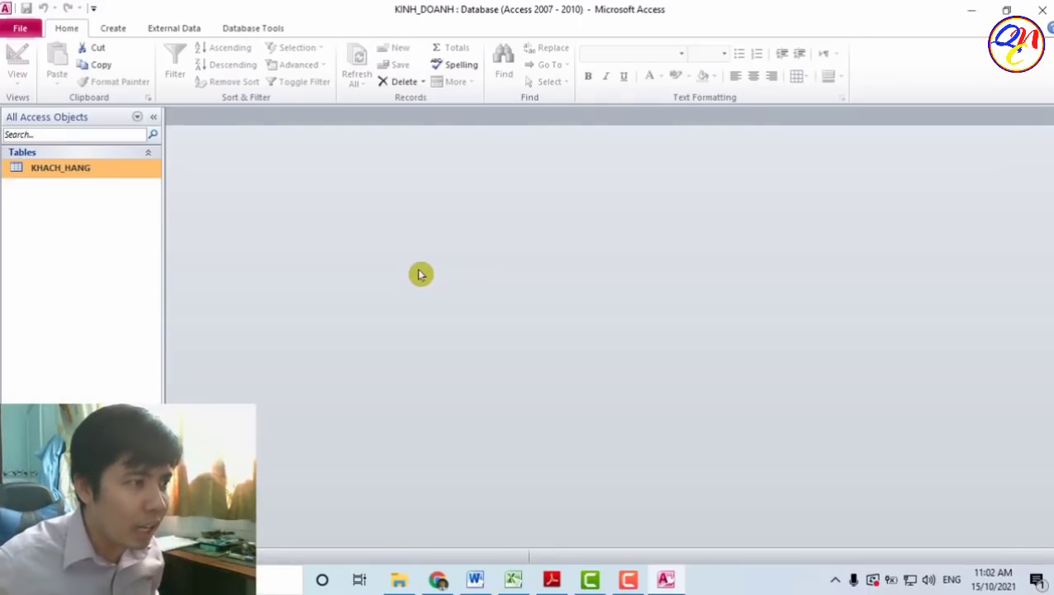
# - Start a new blank table with Table Design from the Create tab
pyautogui.click(116, 31)
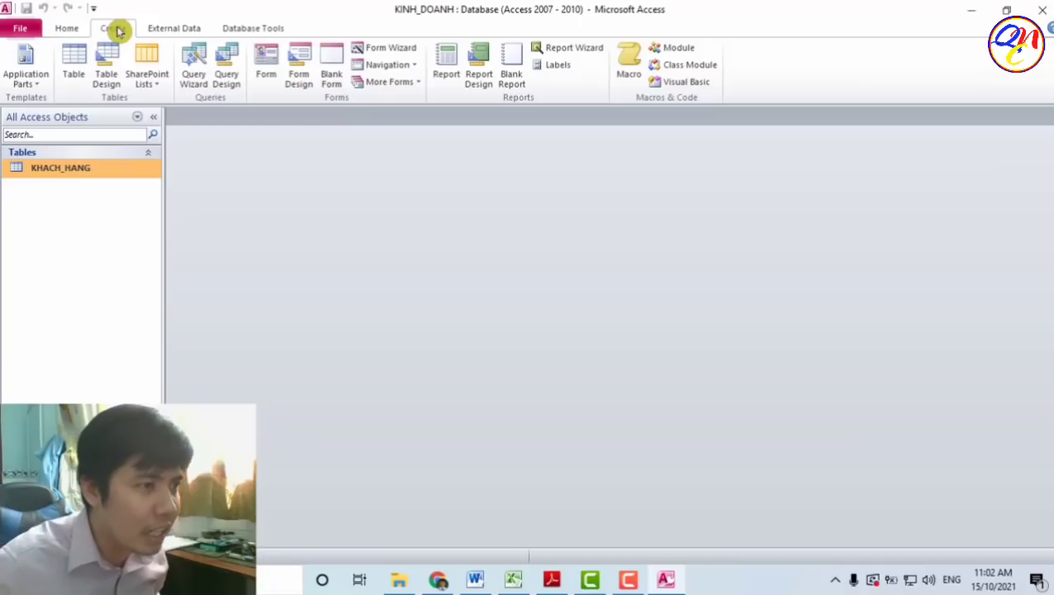
pyautogui.click(110, 80)
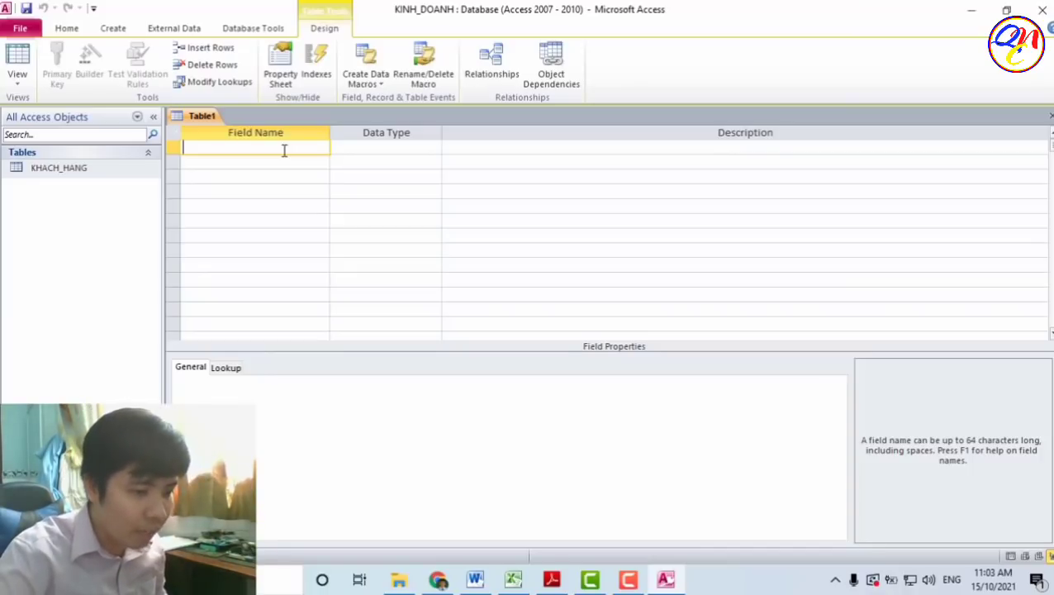
# - Add Ma_mat_hang as an AutoNumber field in the first row
pyautogui.write('Ma')
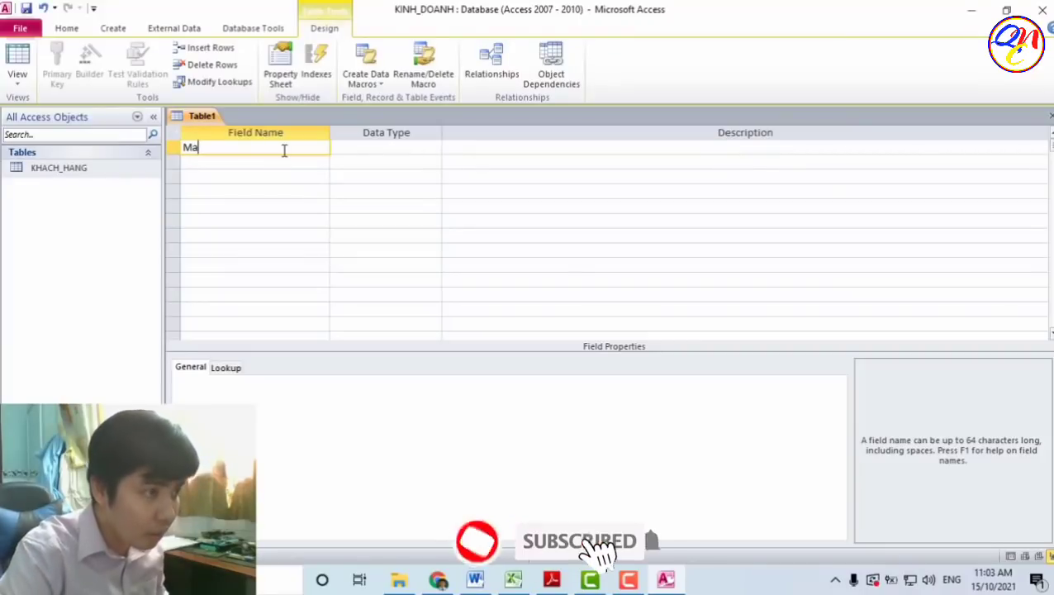
pyautogui.write('_m')
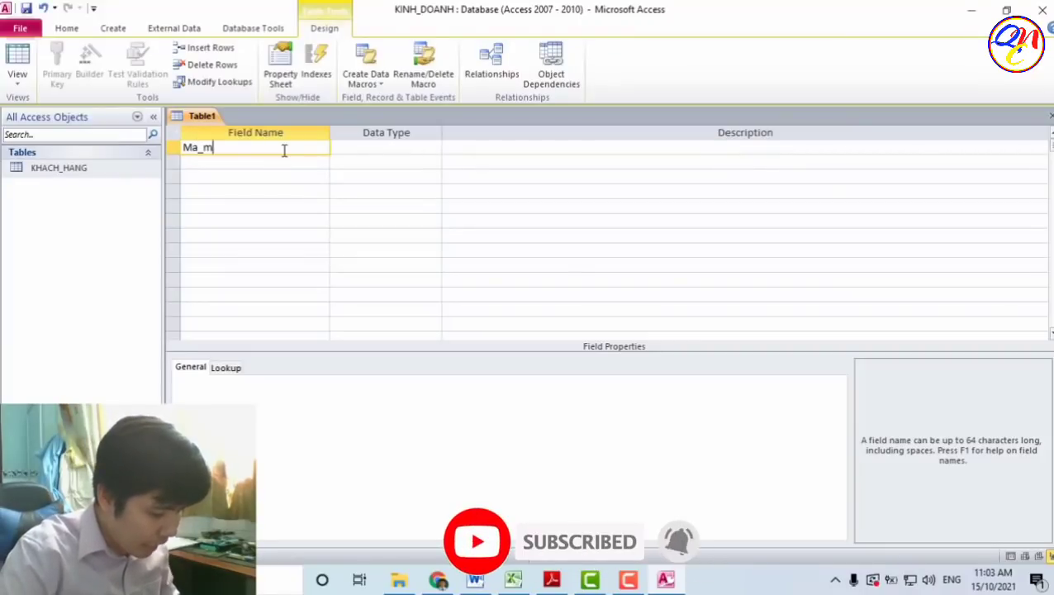
pyautogui.write('at_')
pyautogui.write('hang')
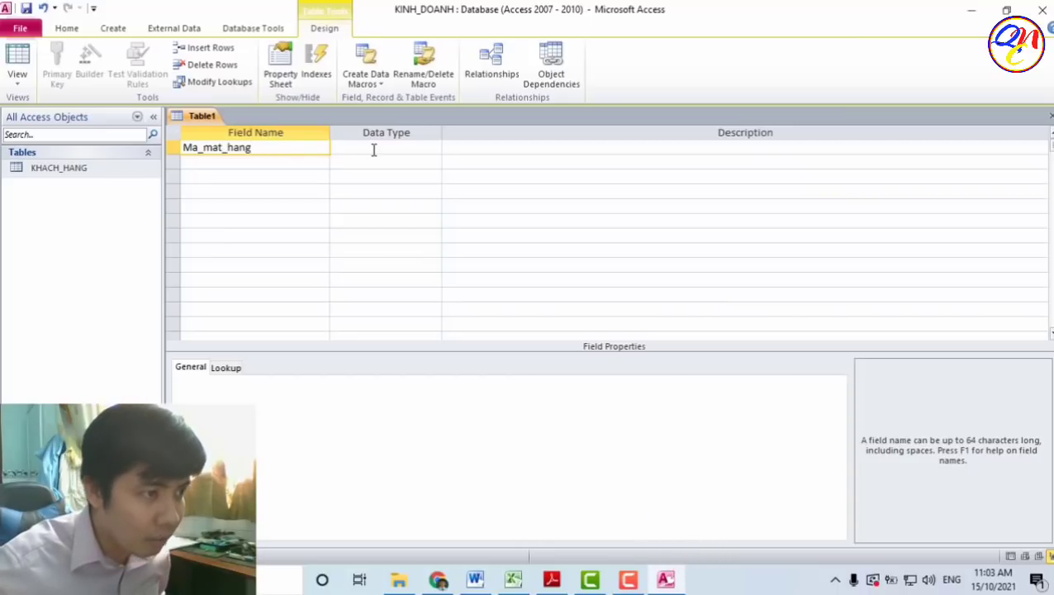
pyautogui.click(373, 149)
pyautogui.click(435, 148)
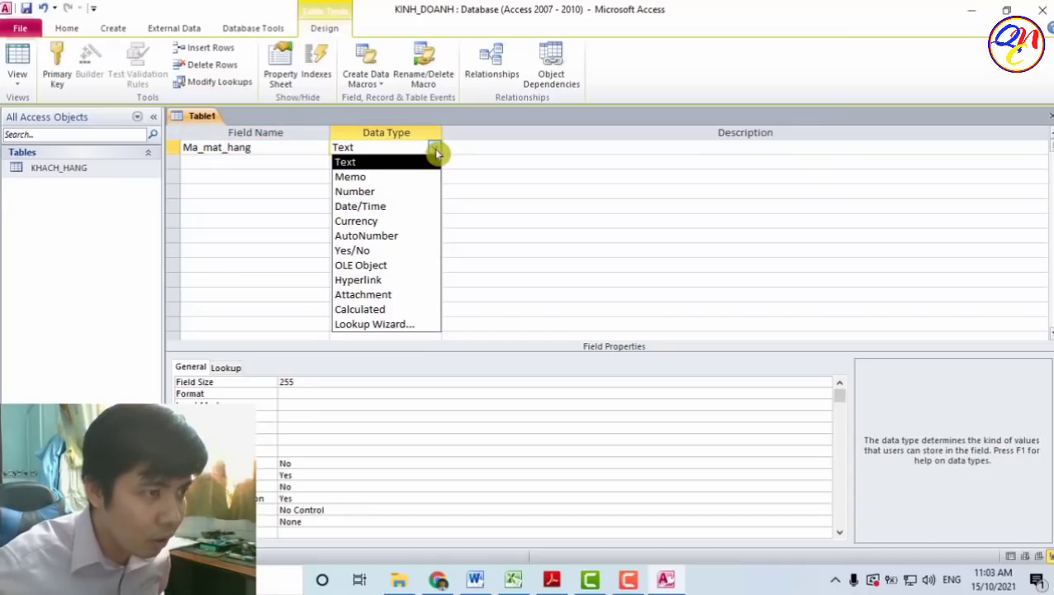
pyautogui.click(418, 237)
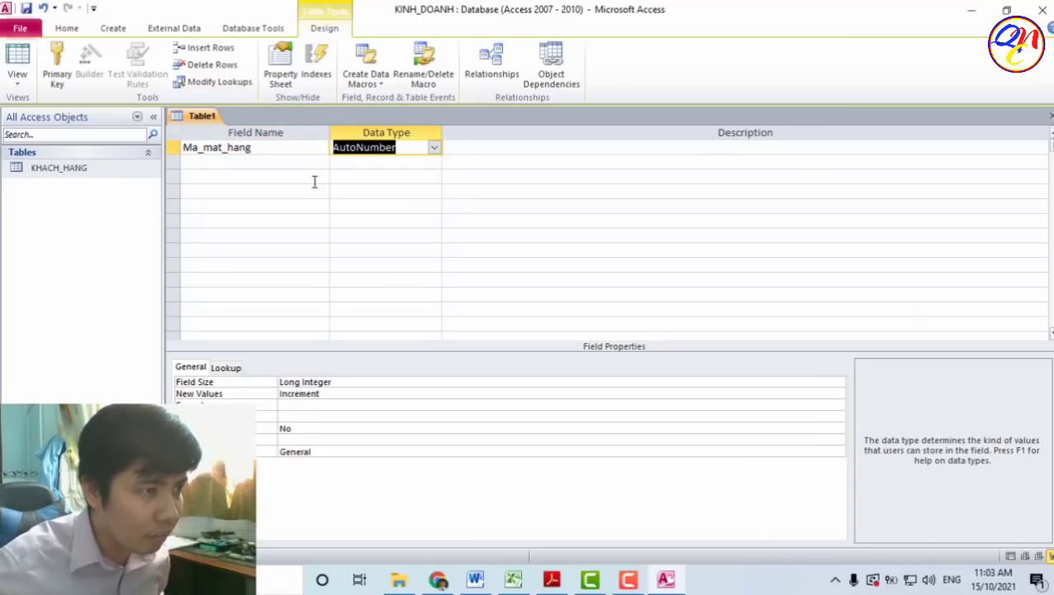
# - Add Ten_mat_hang as a Text field and Don_gia as a Number field
pyautogui.click(297, 162)
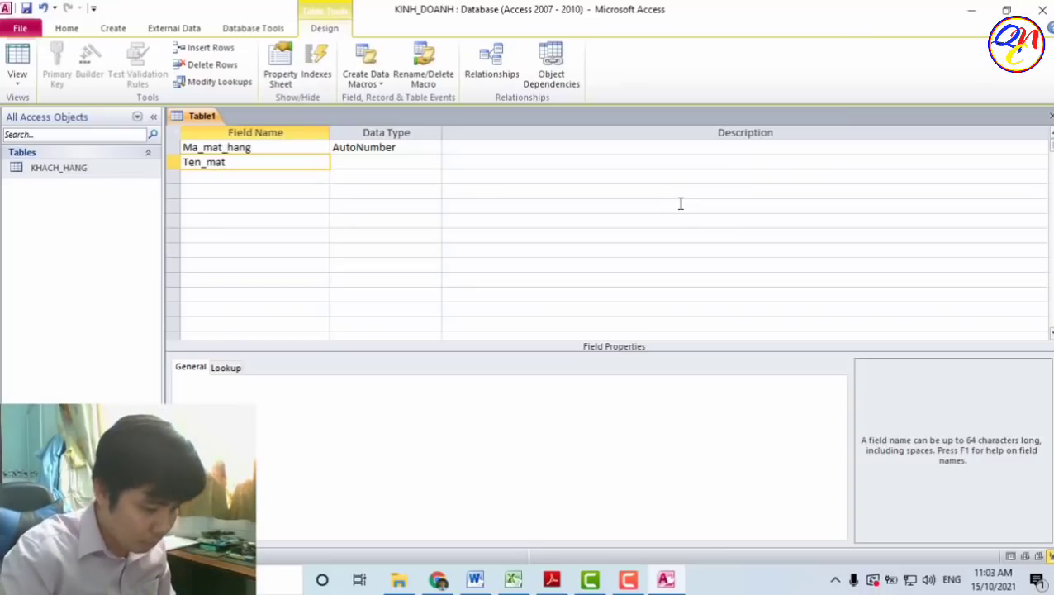
pyautogui.write('hang')
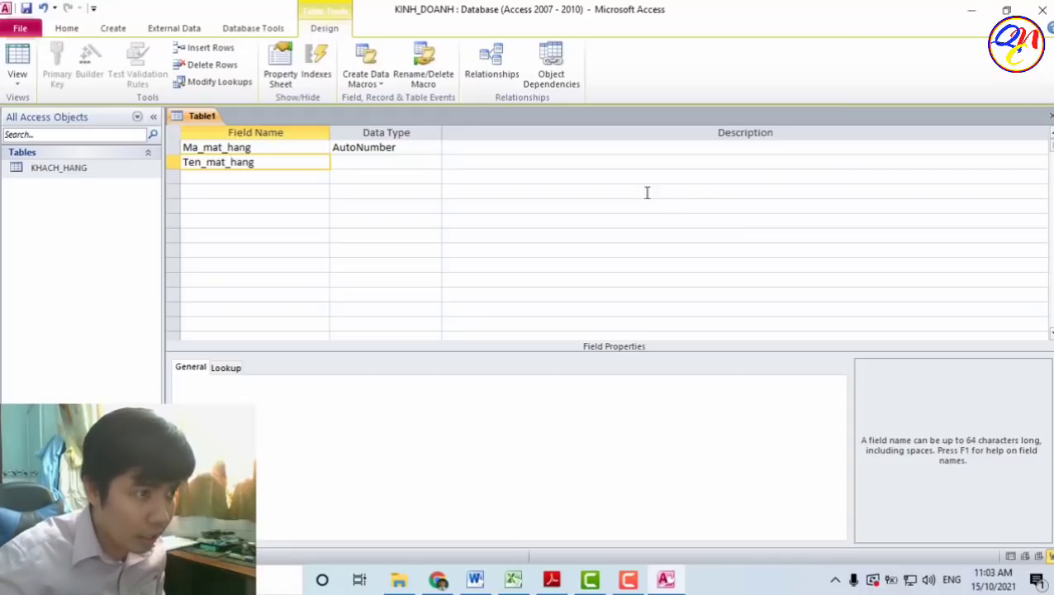
pyautogui.click(430, 163)
pyautogui.click(279, 177)
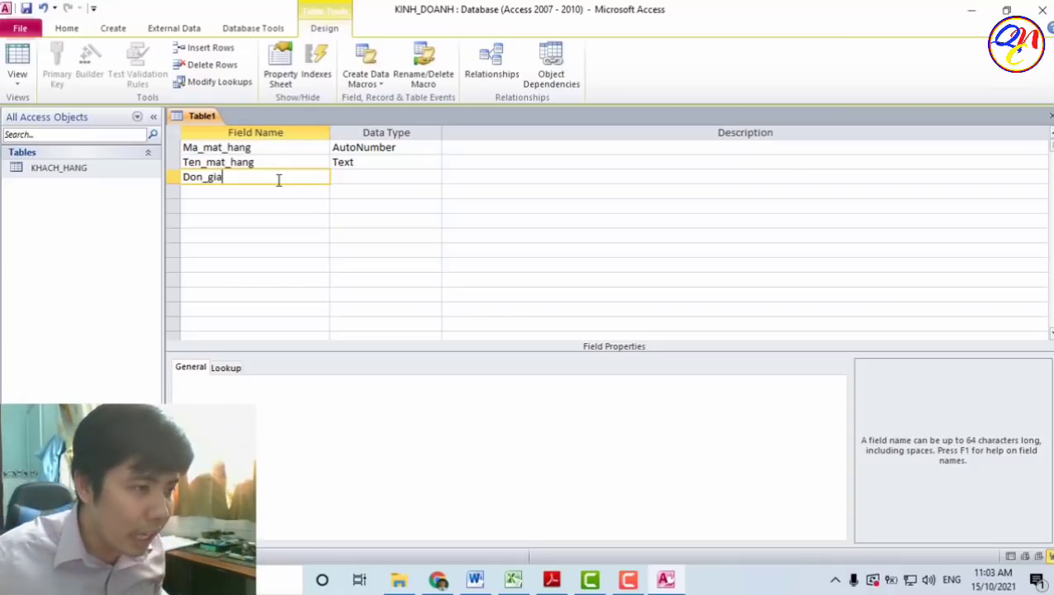
pyautogui.click(396, 177)
pyautogui.click(433, 179)
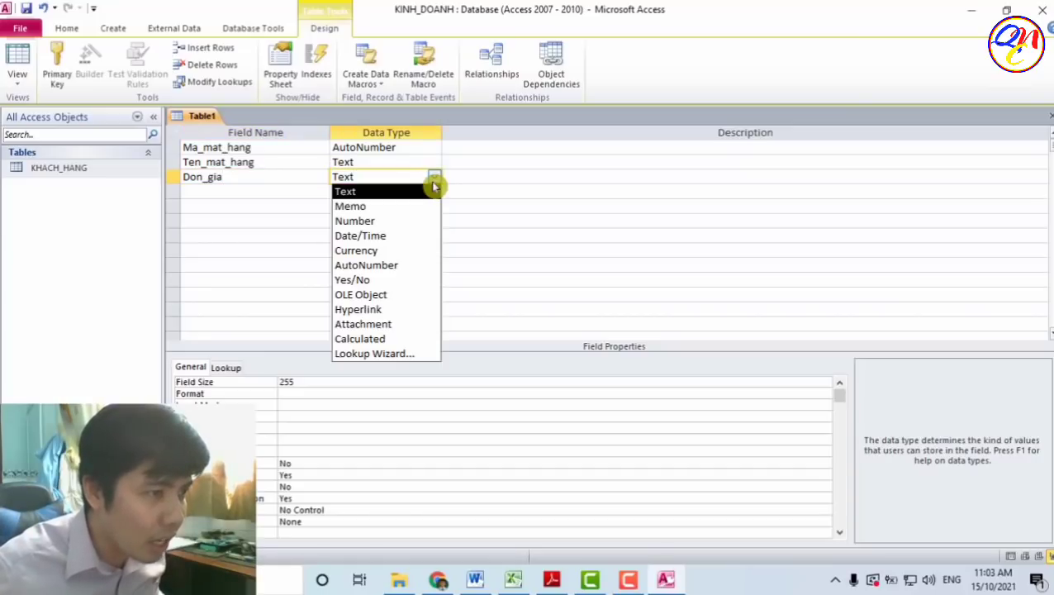
pyautogui.click(421, 221)
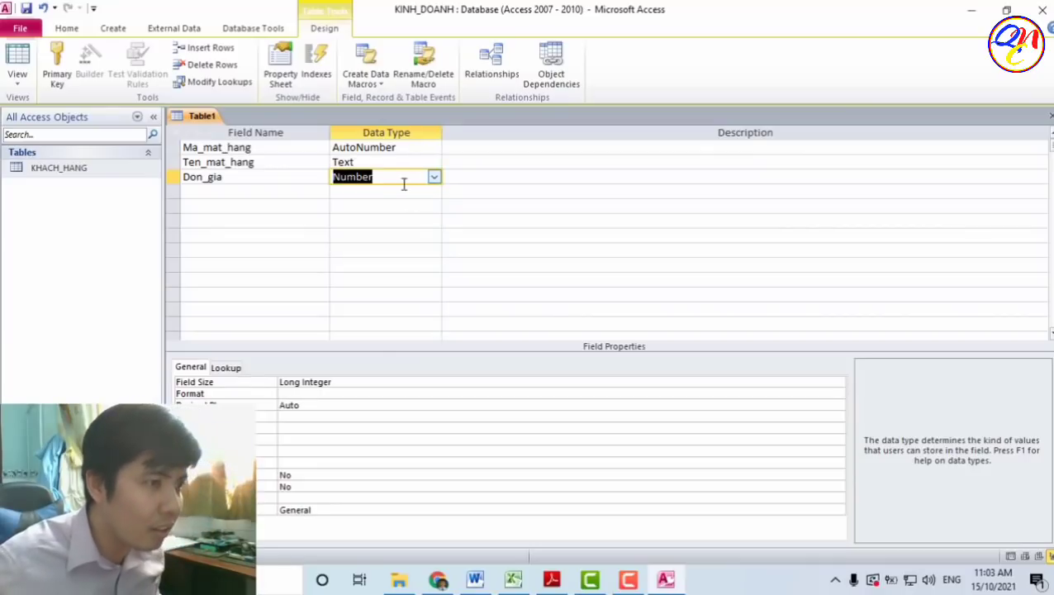
pyautogui.click(305, 196)
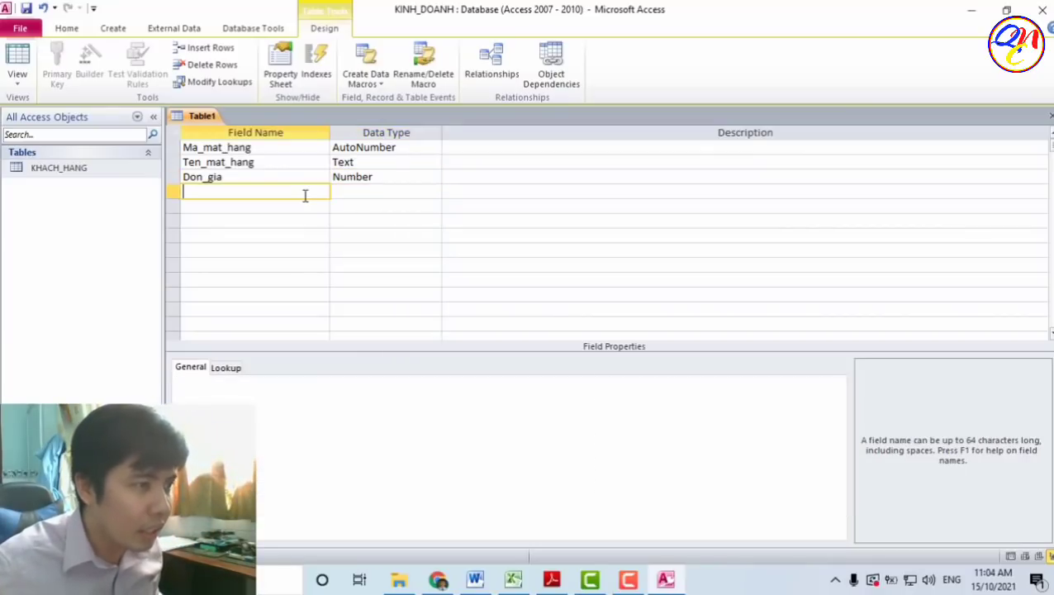
# - Make Ma_mat_hang the table's primary key
pyautogui.click(172, 148)
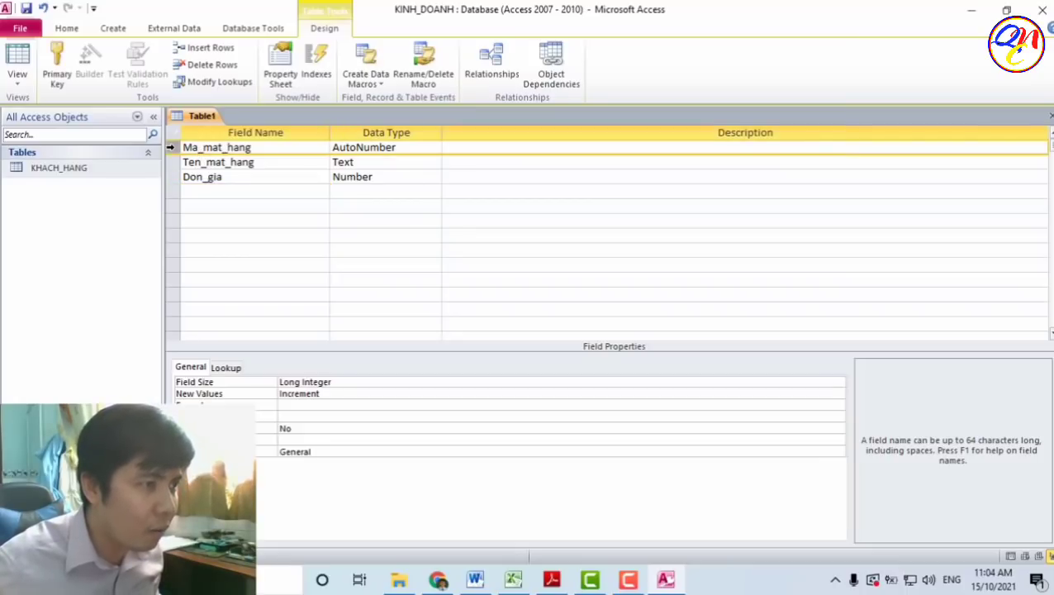
pyautogui.click(60, 69)
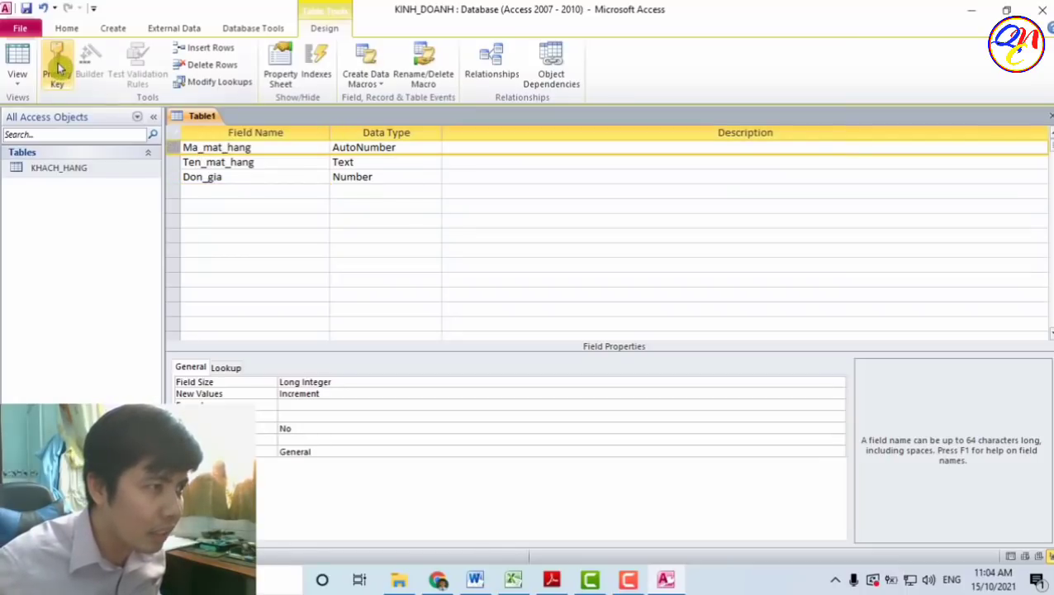
pyautogui.click(59, 68)
pyautogui.click(294, 192)
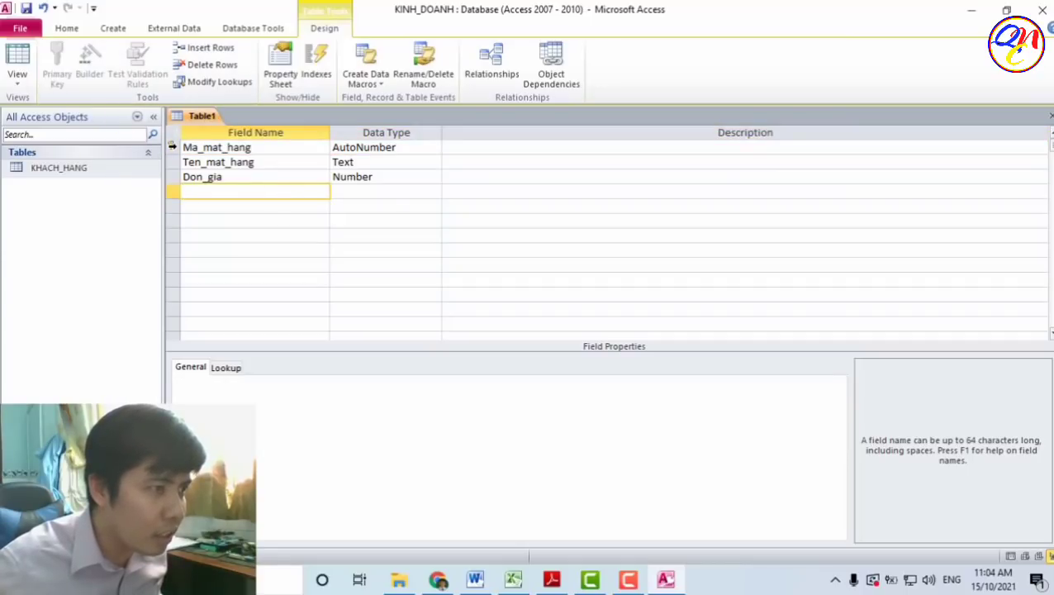
pyautogui.click(173, 147)
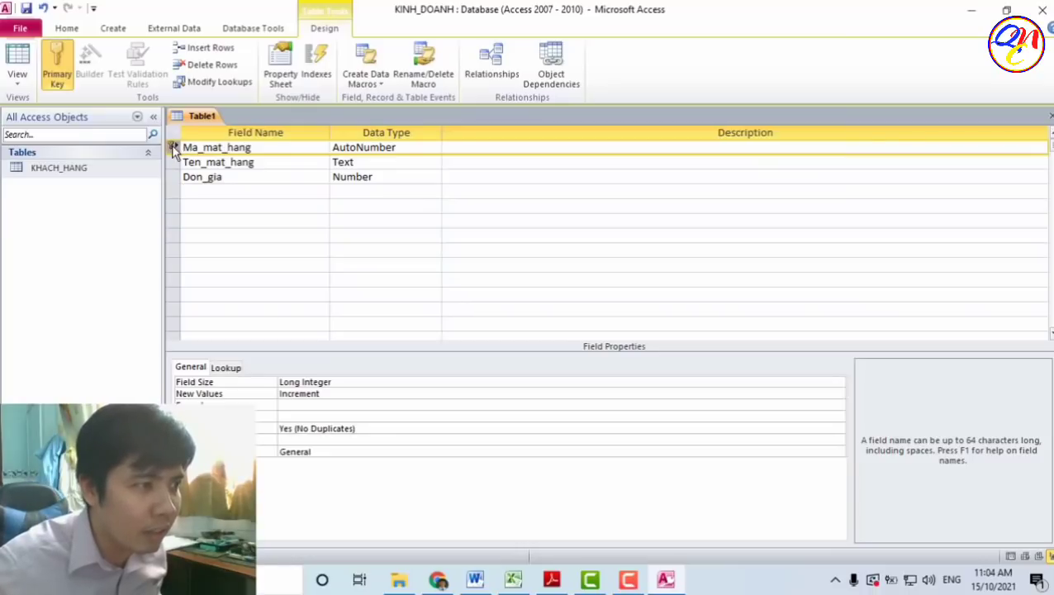
pyautogui.click(259, 206)
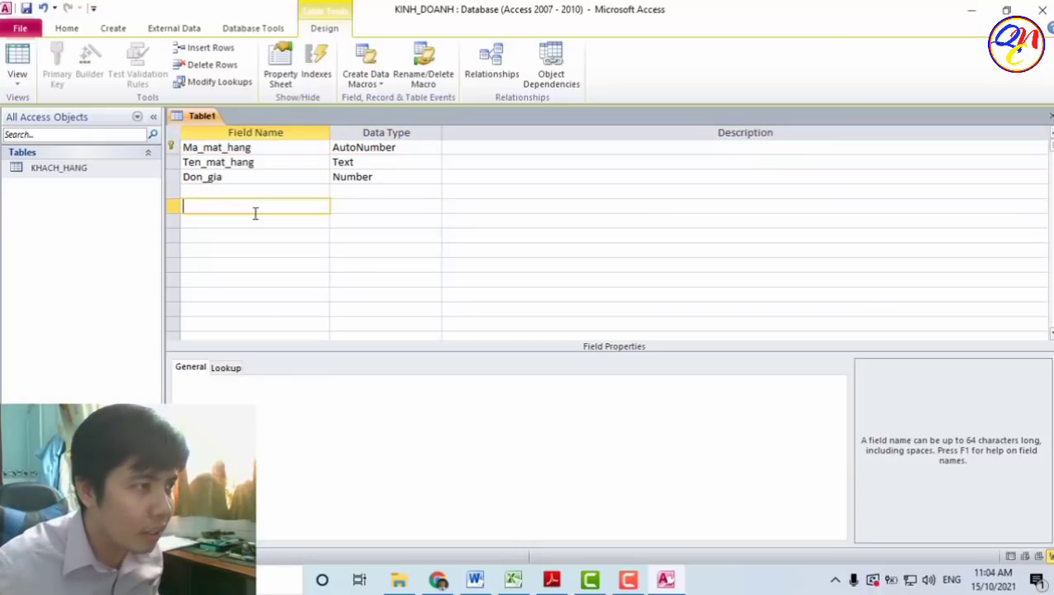
# - Save the new table as MAT_HANG
pyautogui.click(29, 9)
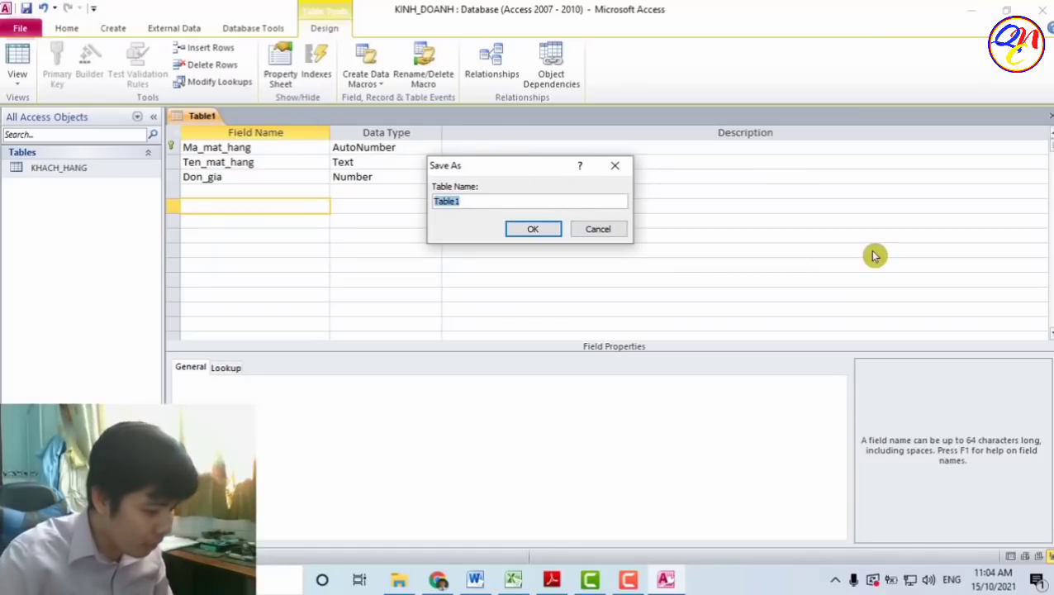
pyautogui.write('MAT_HANG')
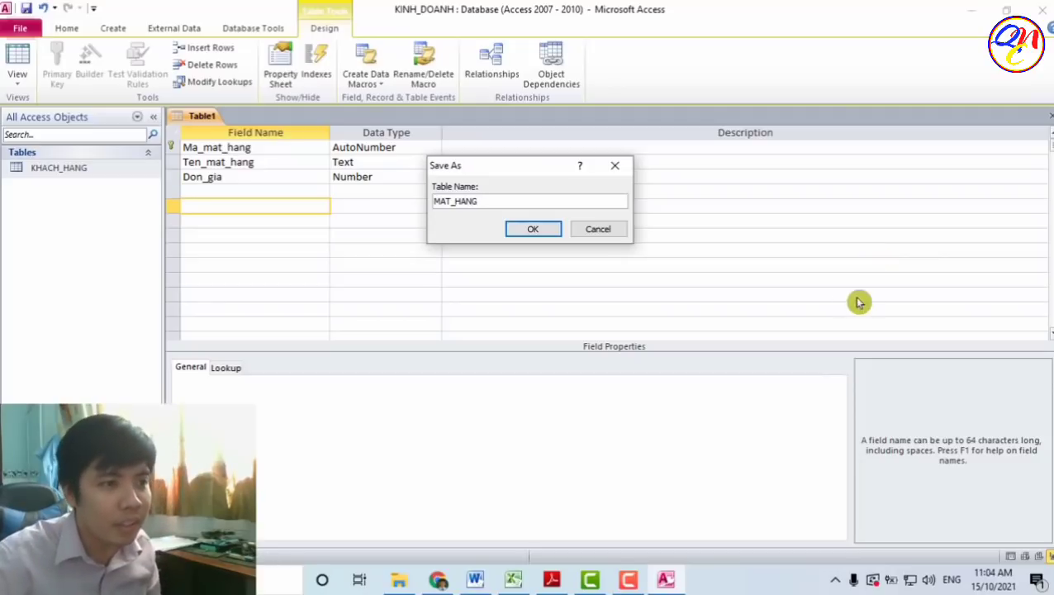
pyautogui.click(533, 230)
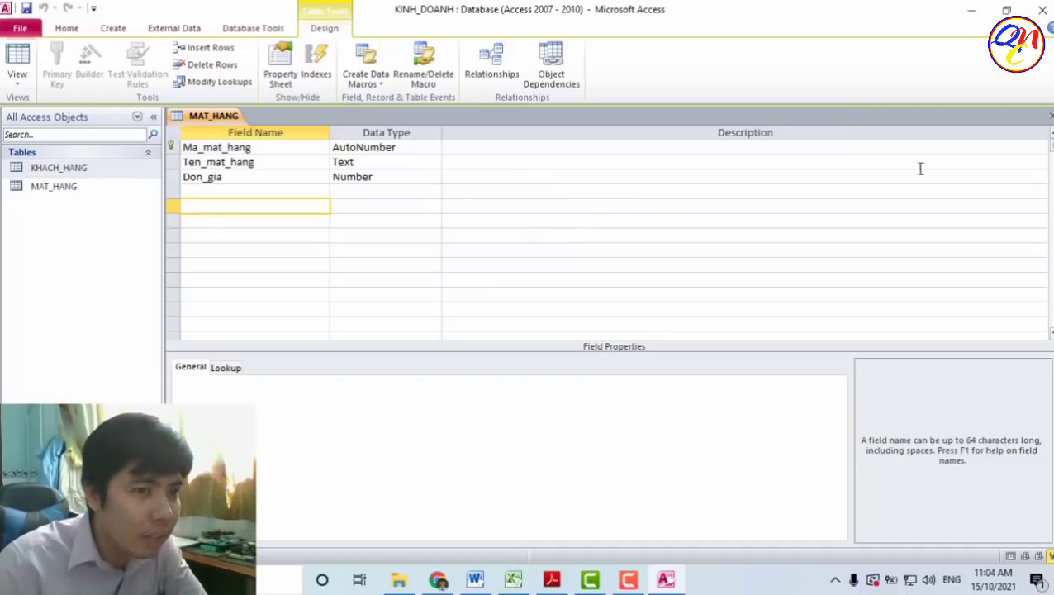
# - Check the empty MAT_HANG datasheet, close it, and review the KHACH_HANG and MAT_HANG tables
pyautogui.click(16, 60)
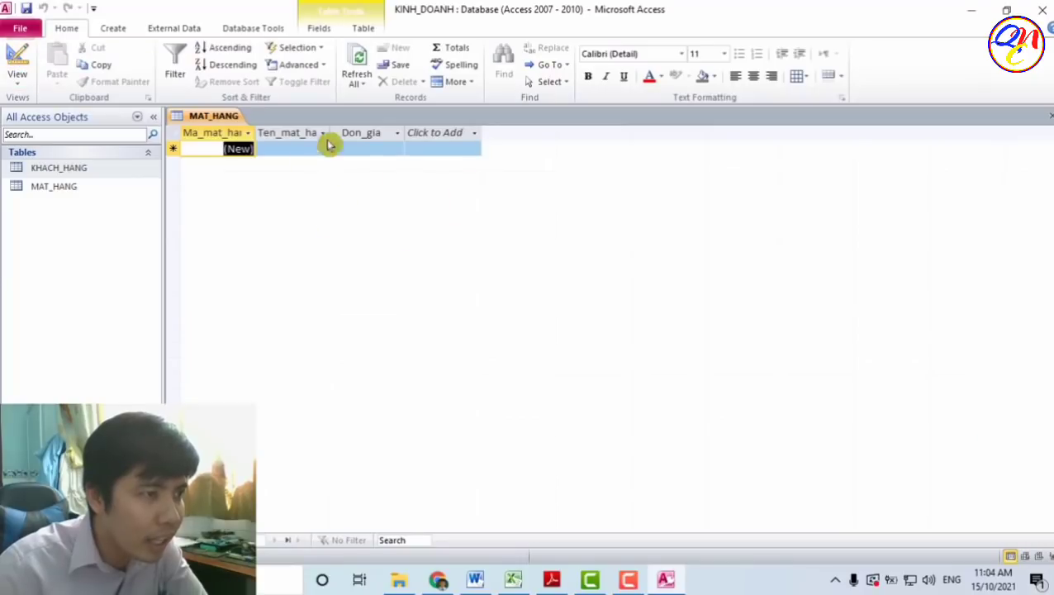
pyautogui.click(329, 147)
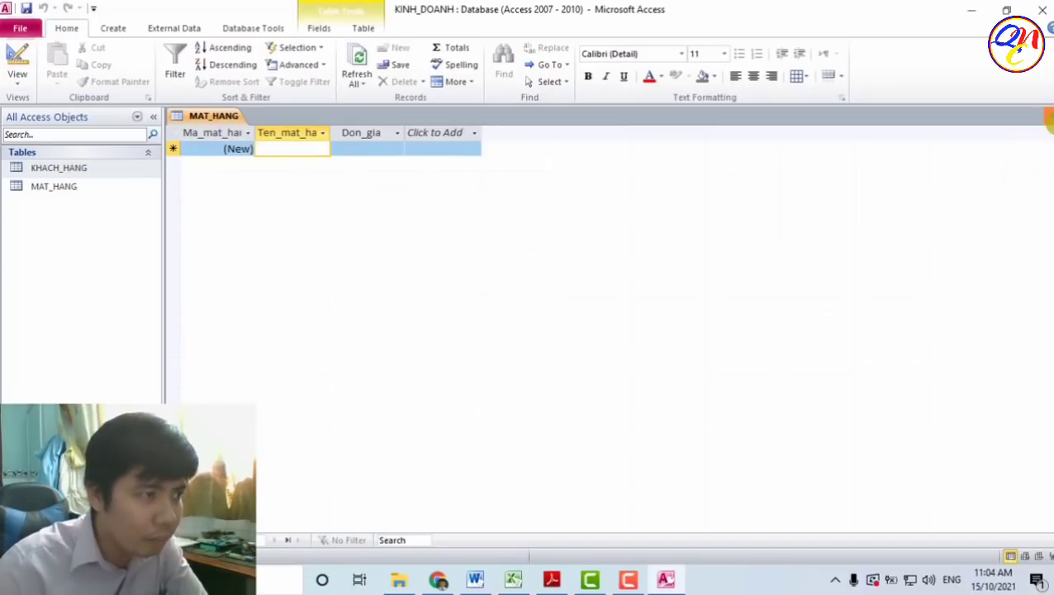
pyautogui.click(1048, 120)
pyautogui.click(87, 185)
pyautogui.click(108, 170)
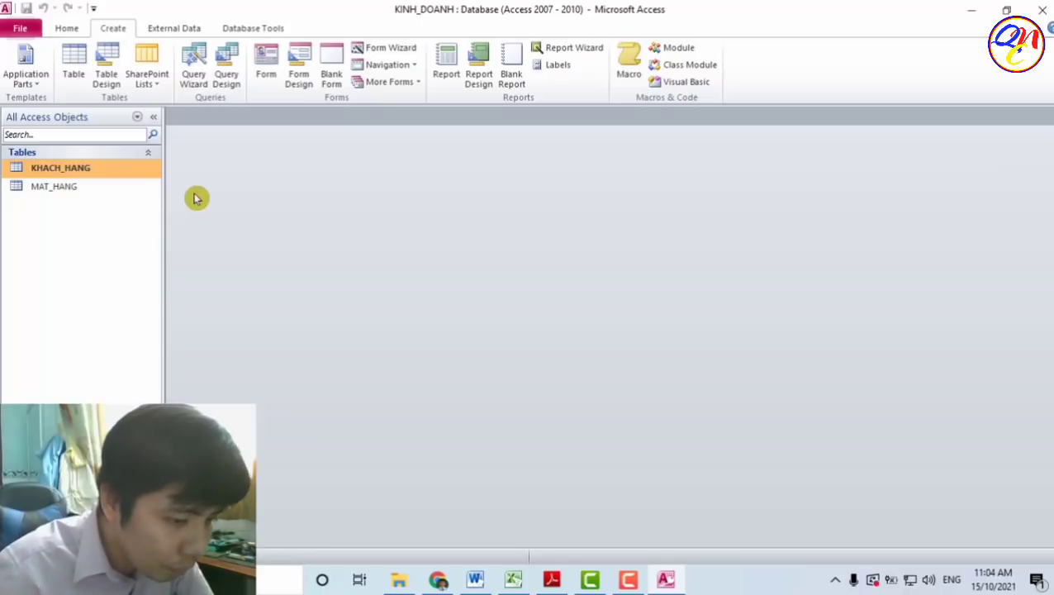
# - Start a new table in Design View with So_don as an AutoNumber field
pyautogui.click(113, 72)
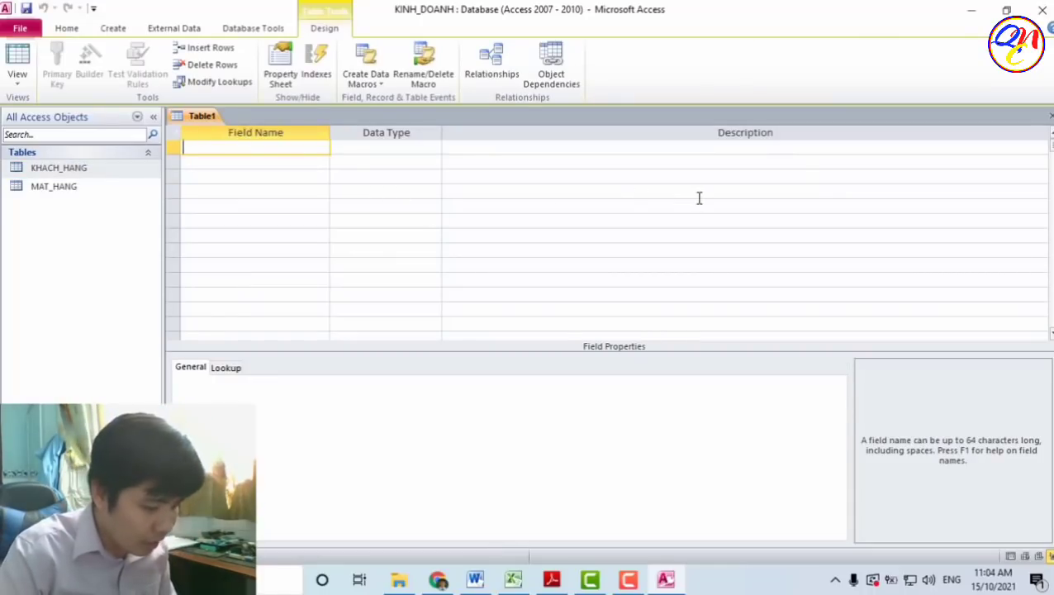
pyautogui.write('So')
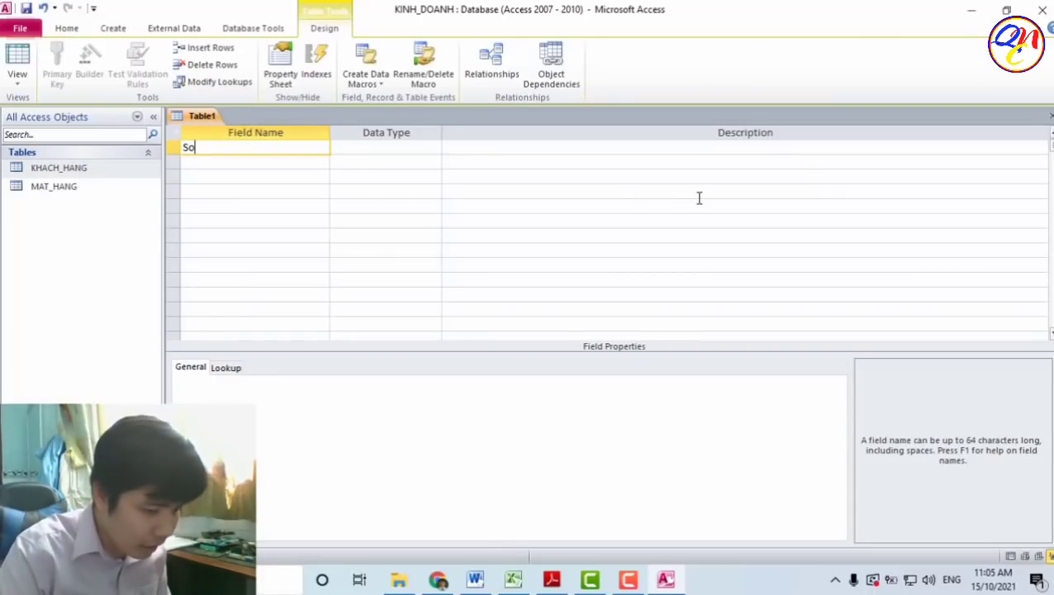
pyautogui.write('_d')
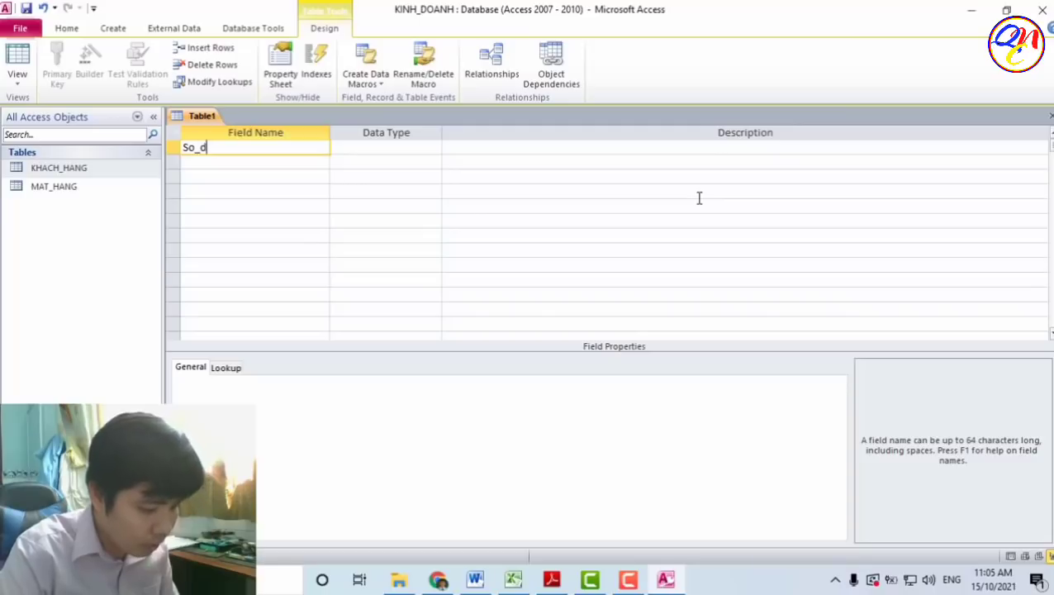
pyautogui.write('on')
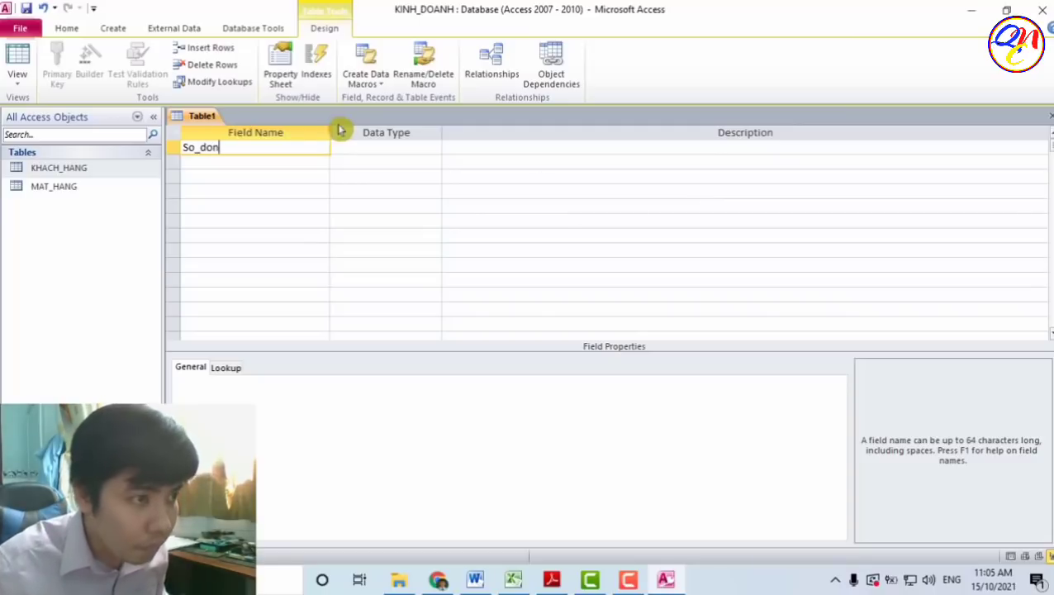
pyautogui.click(421, 146)
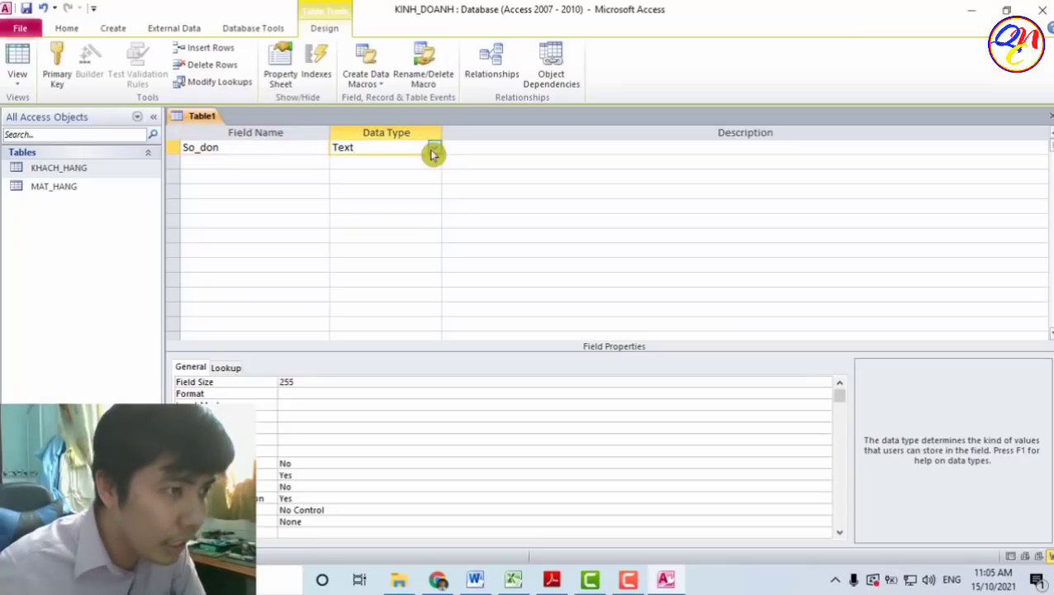
pyautogui.click(433, 147)
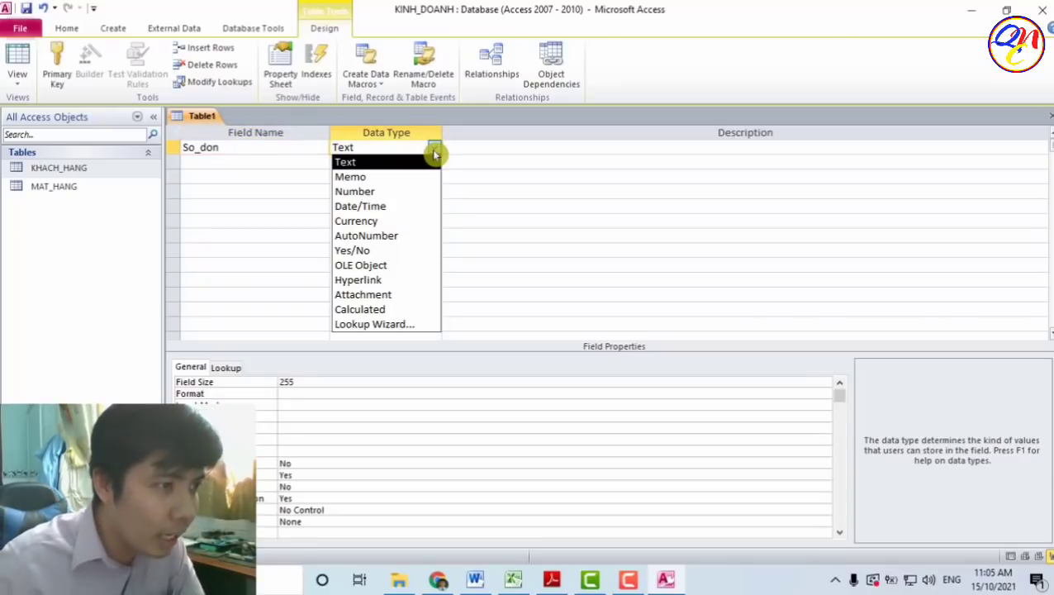
pyautogui.click(423, 236)
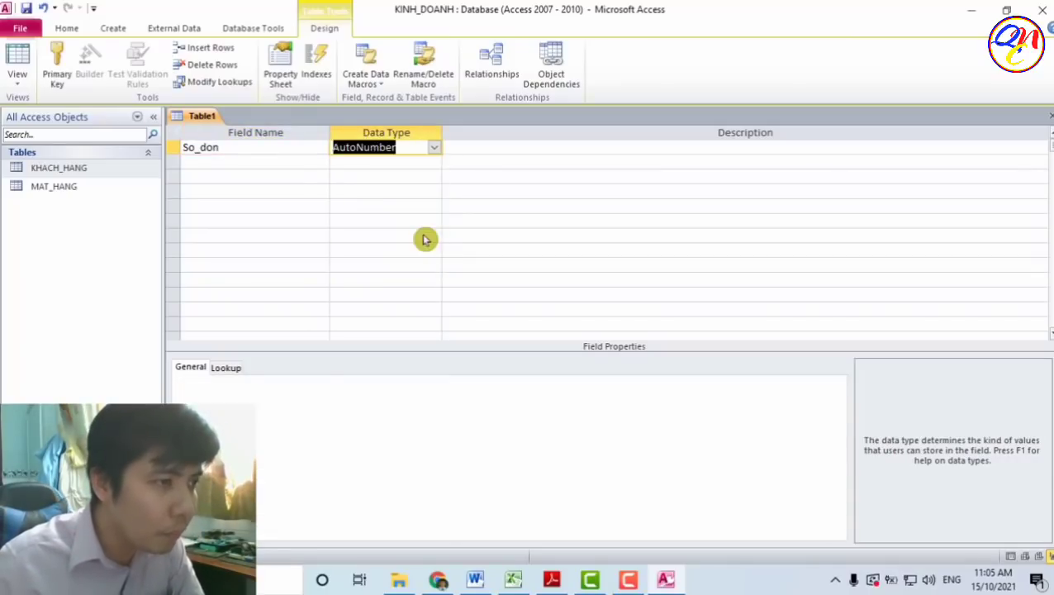
# - Add Ma_mat_hang as a Number field in the second row
pyautogui.click(293, 163)
pyautogui.write('Ma_mat_hang')
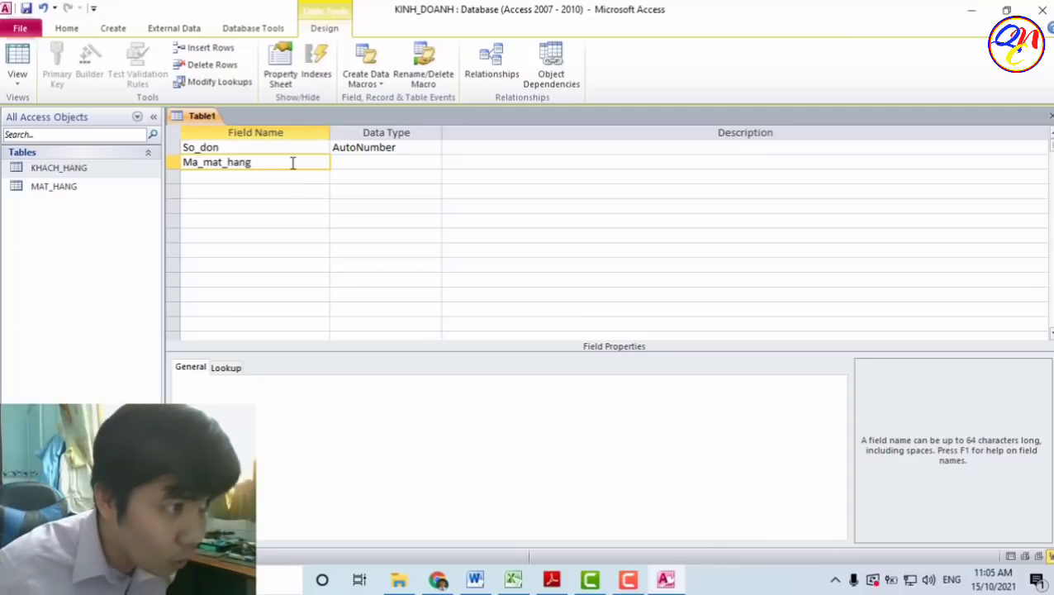
pyautogui.click(351, 163)
pyautogui.click(432, 163)
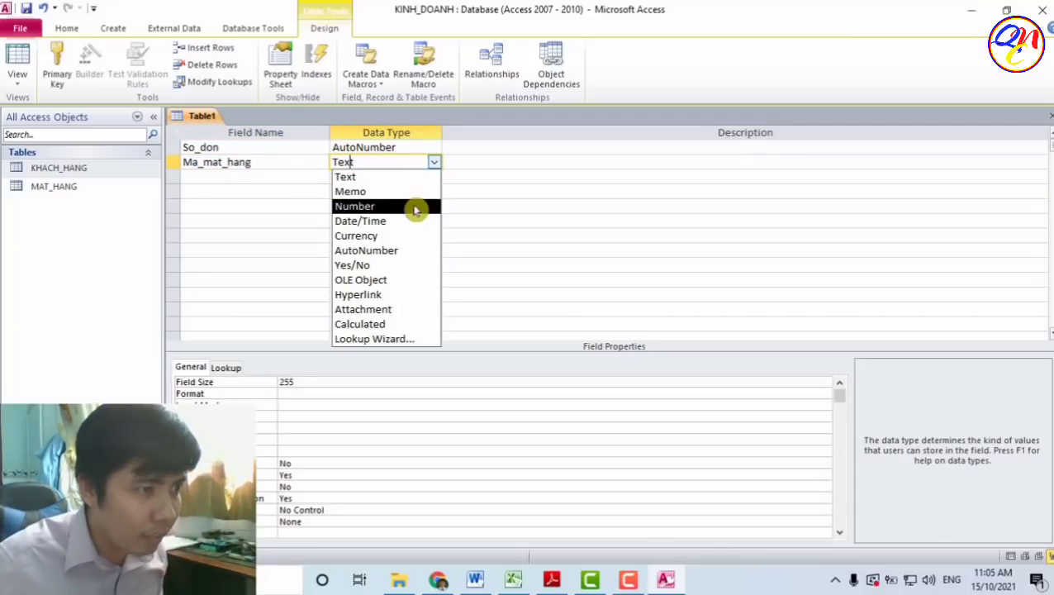
pyautogui.click(413, 207)
pyautogui.click(412, 176)
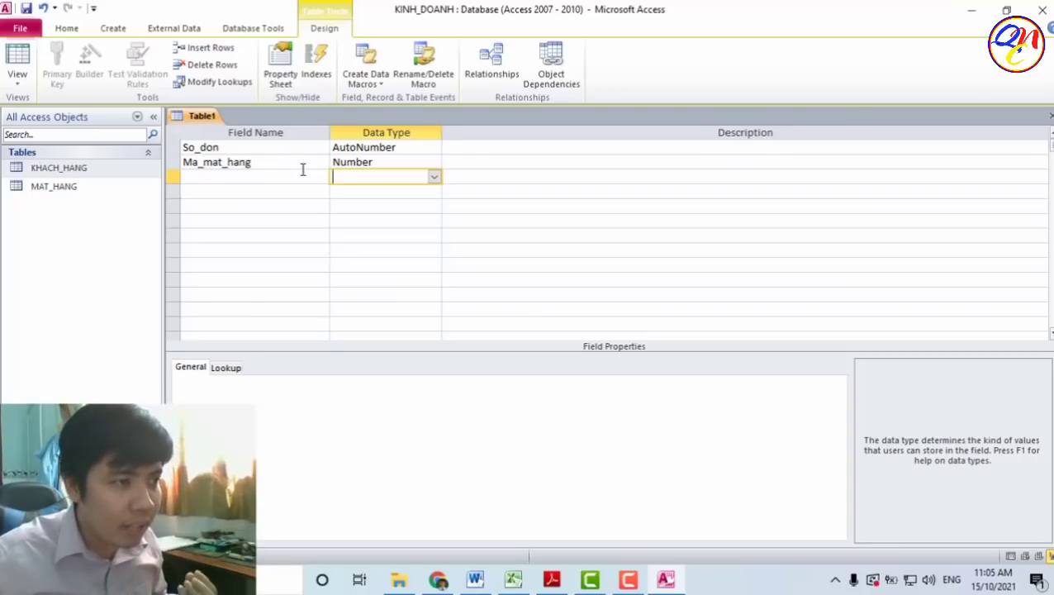
pyautogui.click(384, 162)
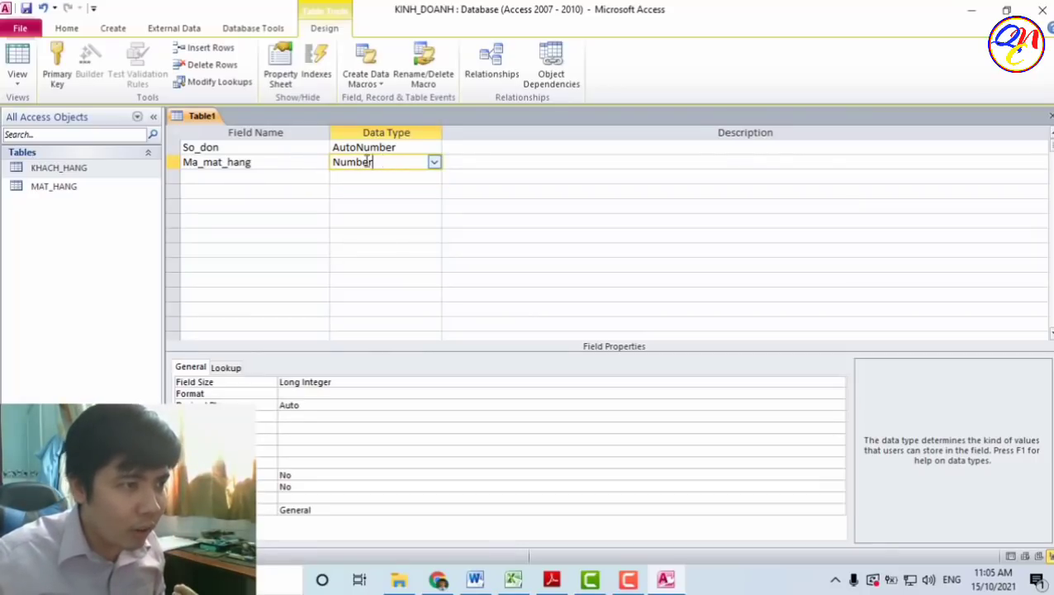
pyautogui.click(323, 162)
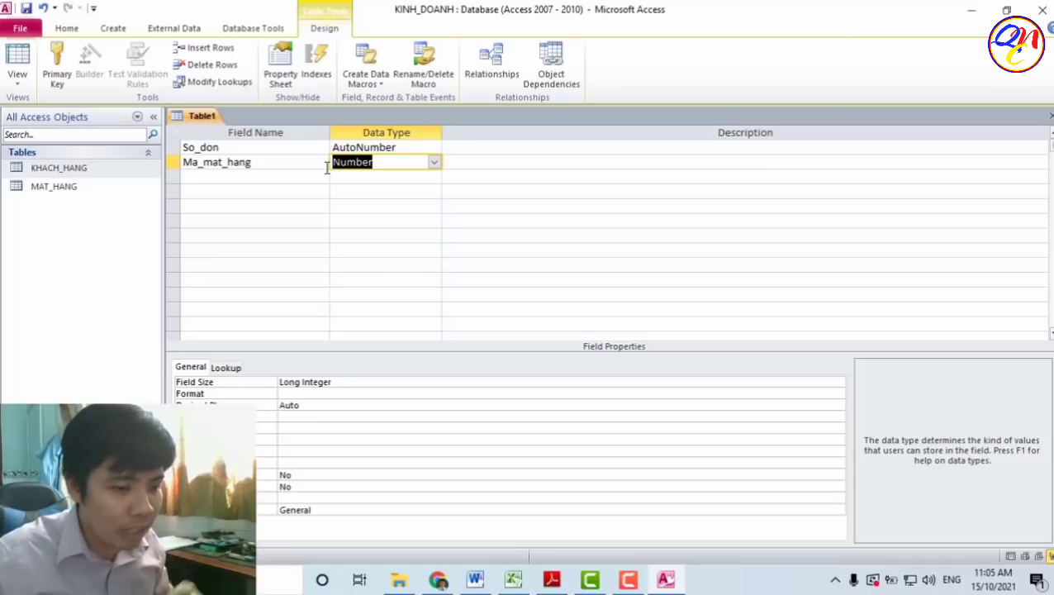
pyautogui.click(404, 175)
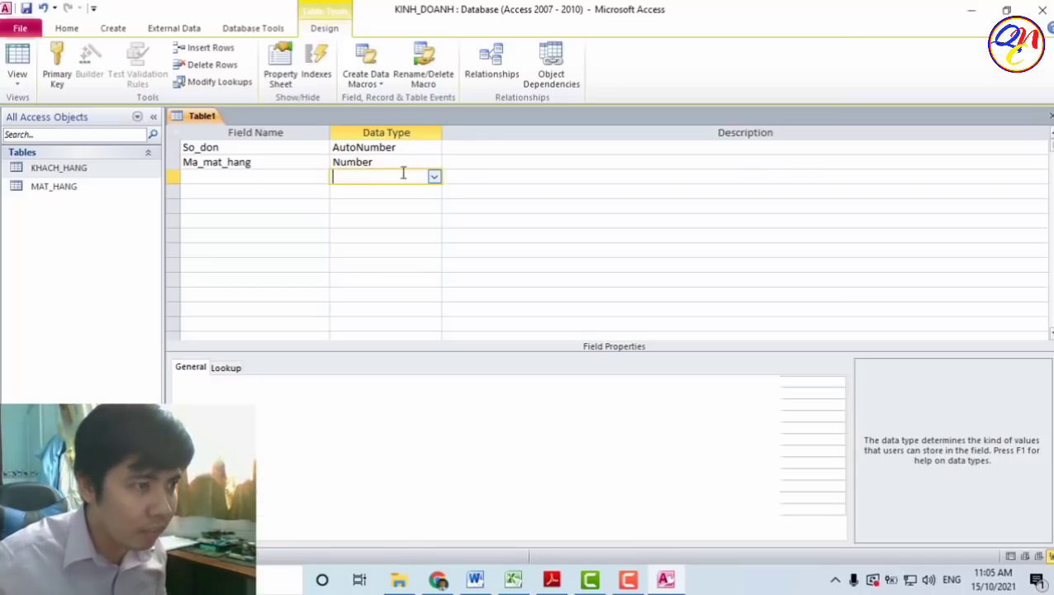
pyautogui.click(276, 171)
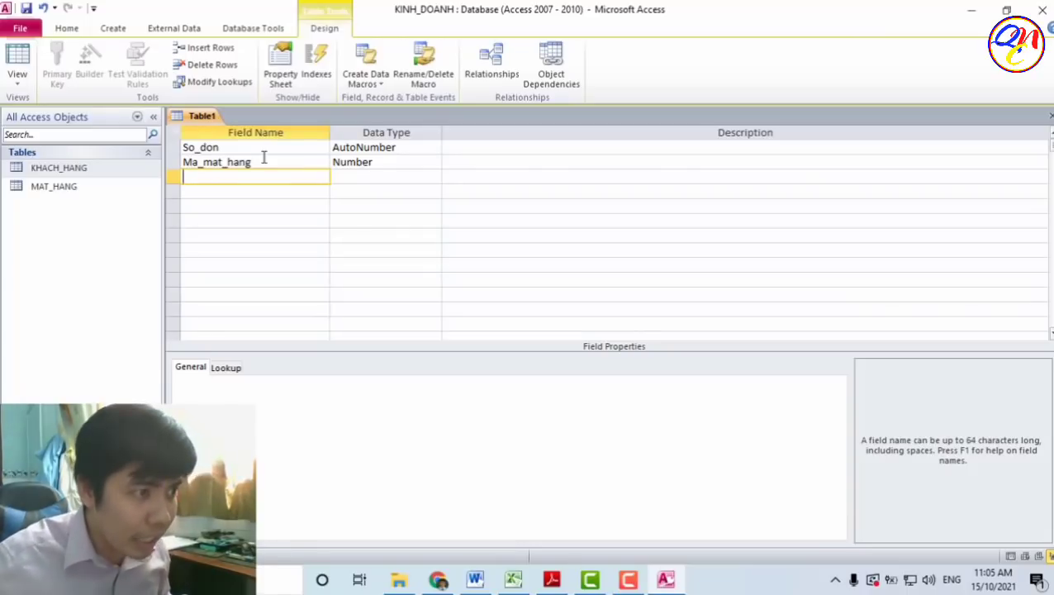
# - Rename row 2 to Ma_khach_hang and add Ma_mat_hang as a Number field in row 3
pyautogui.click(223, 162)
pyautogui.press('BackSpace')
pyautogui.press('BackSpace')
pyautogui.press('BackSpace')
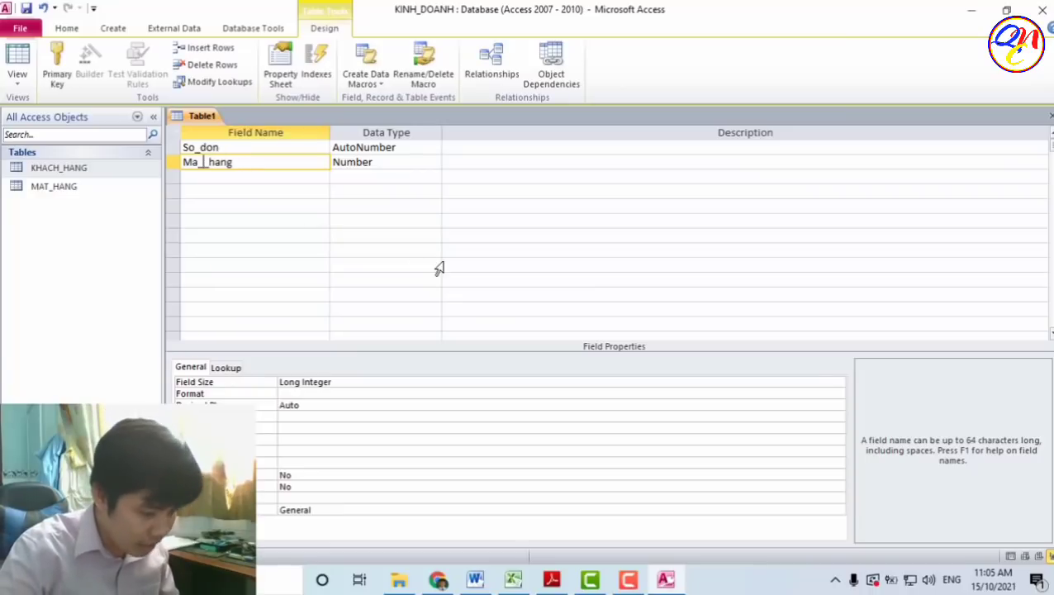
pyautogui.write('khach')
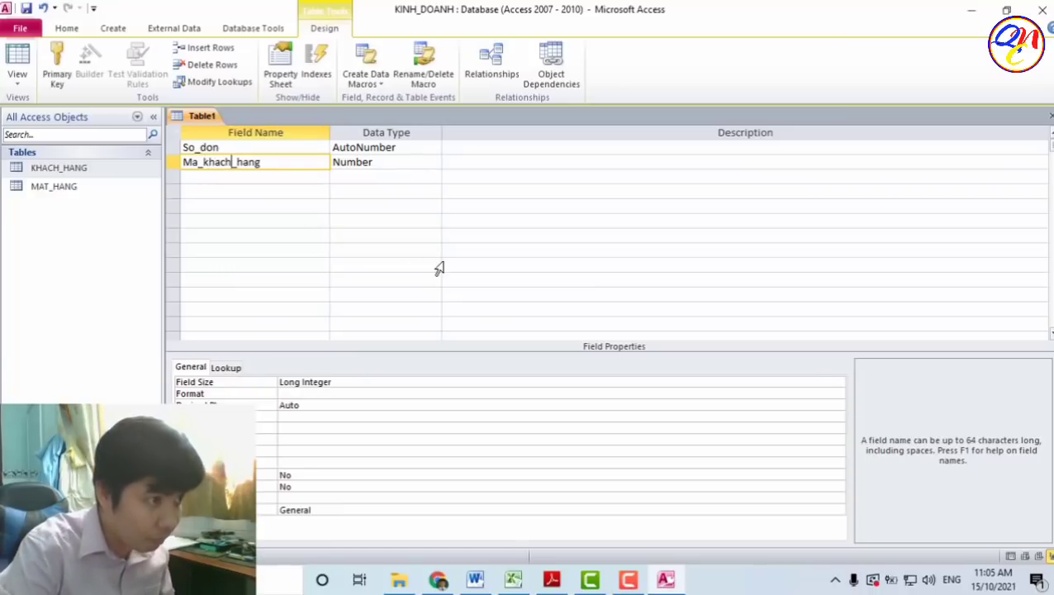
pyautogui.click(308, 176)
pyautogui.write('Ma_')
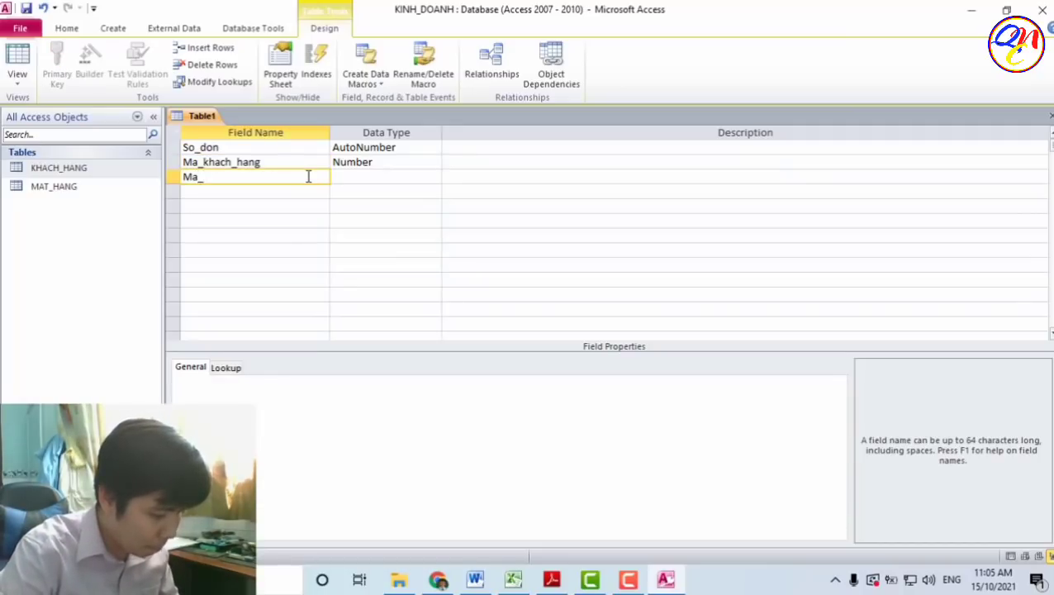
pyautogui.write('mat_hang')
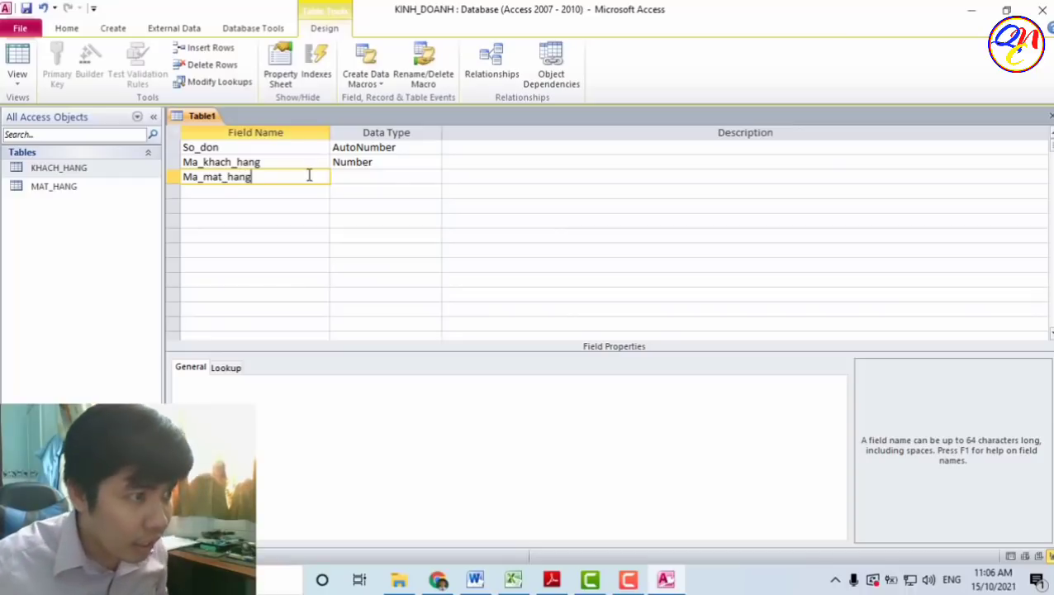
pyautogui.click(336, 178)
pyautogui.click(435, 180)
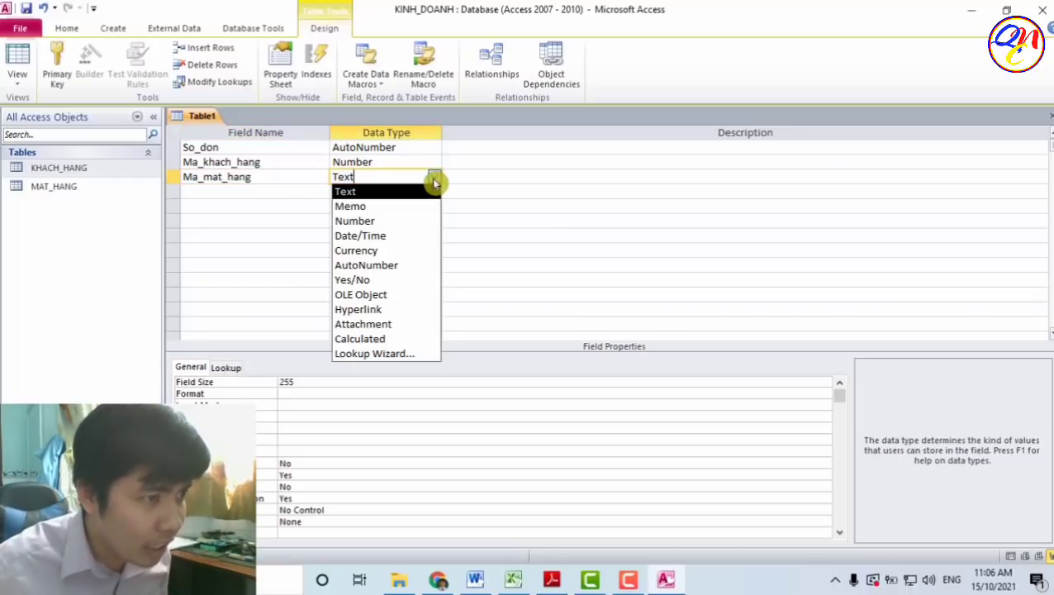
pyautogui.click(419, 221)
pyautogui.click(400, 192)
# - Add So_luong as a Number field and Ngay_giao_hang as a Date/Time field
pyautogui.click(314, 190)
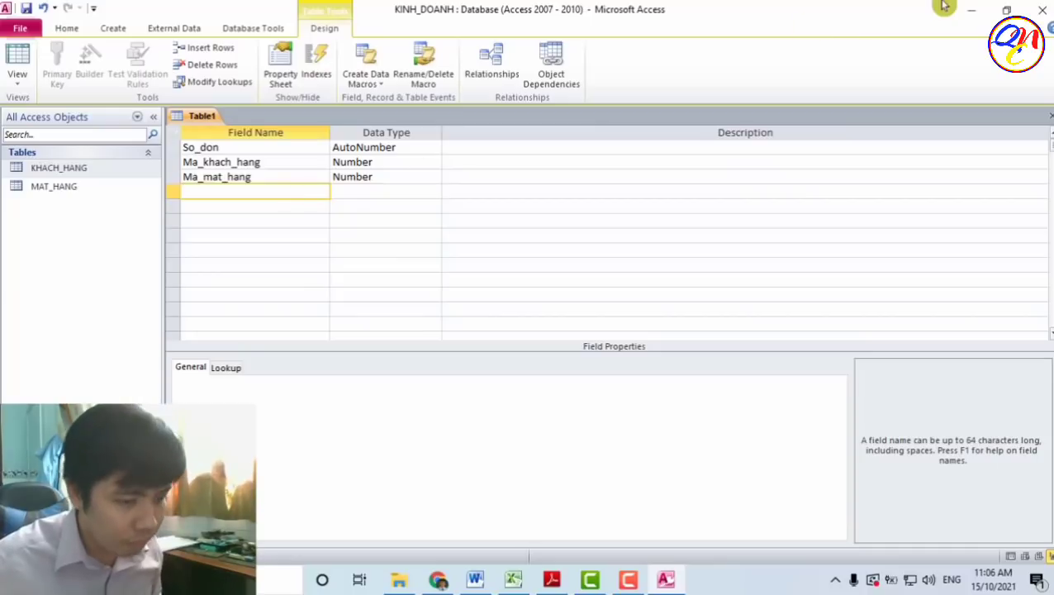
pyautogui.write('So_luong')
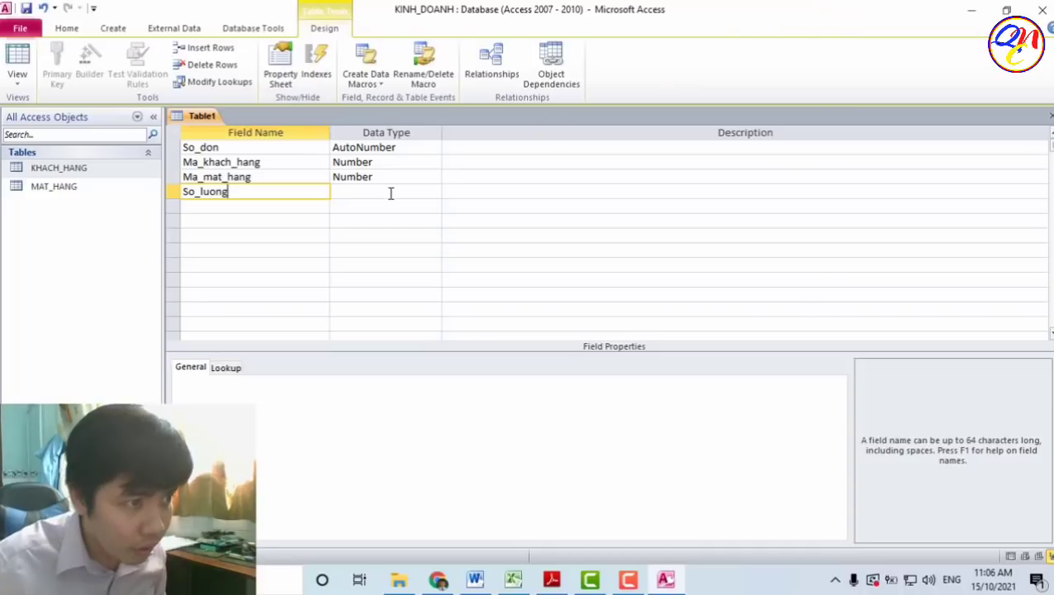
pyautogui.click(392, 192)
pyautogui.click(434, 192)
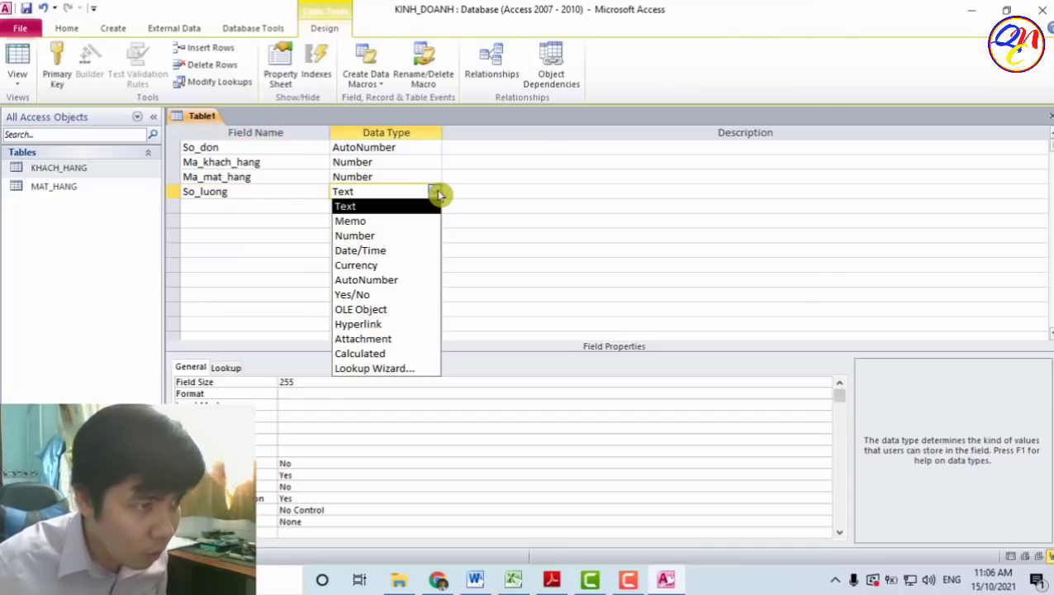
pyautogui.click(414, 238)
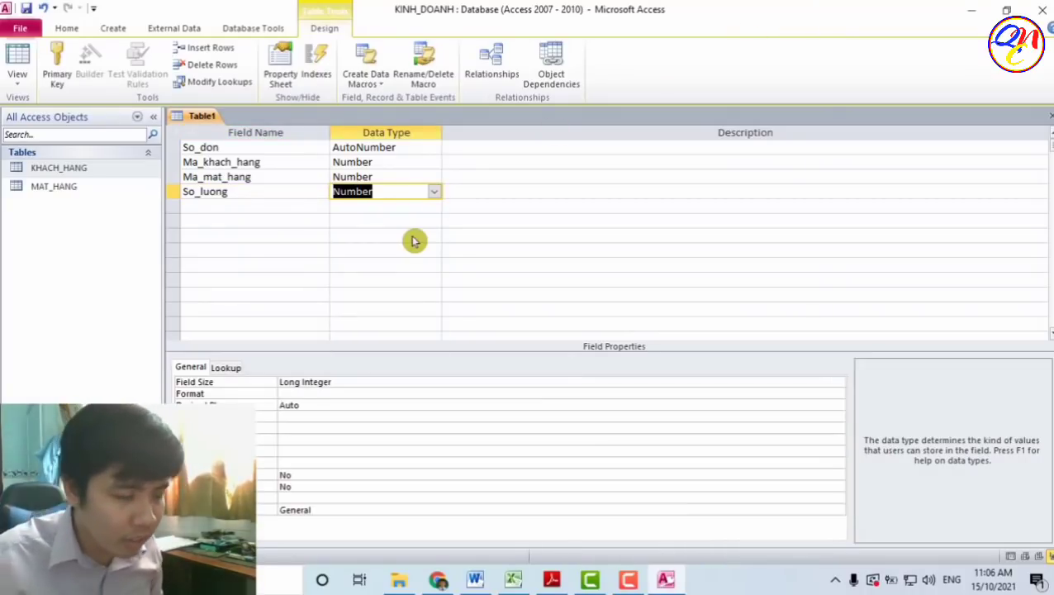
pyautogui.click(292, 207)
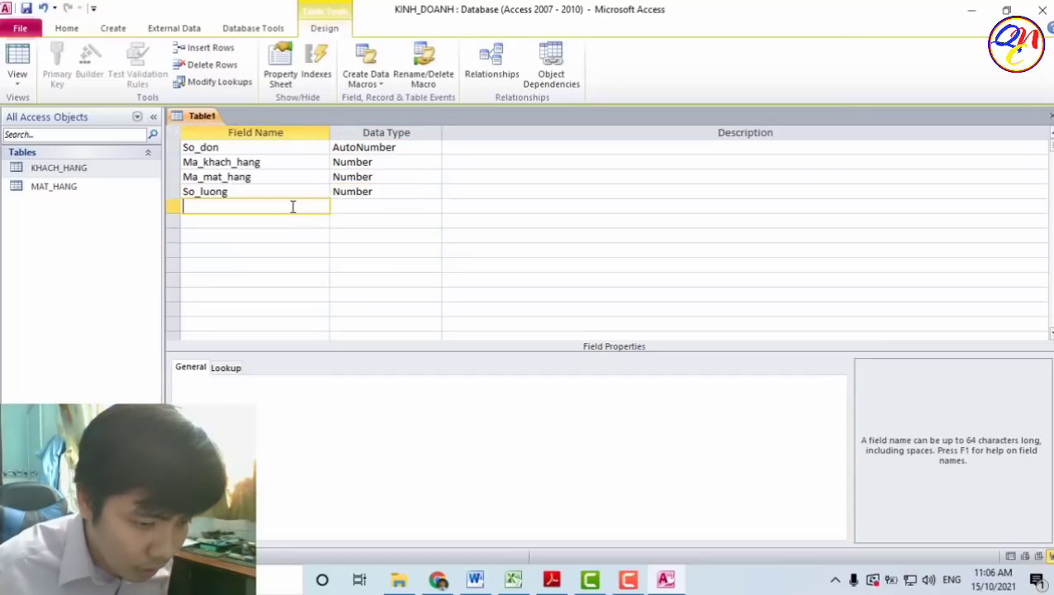
pyautogui.write('Nga')
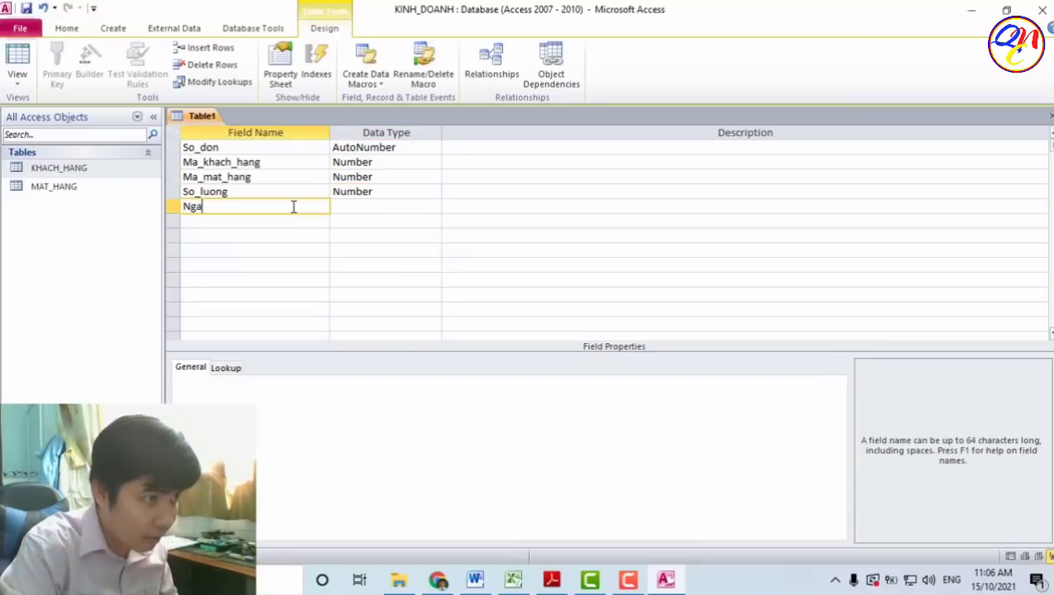
pyautogui.write('y_giao_hang')
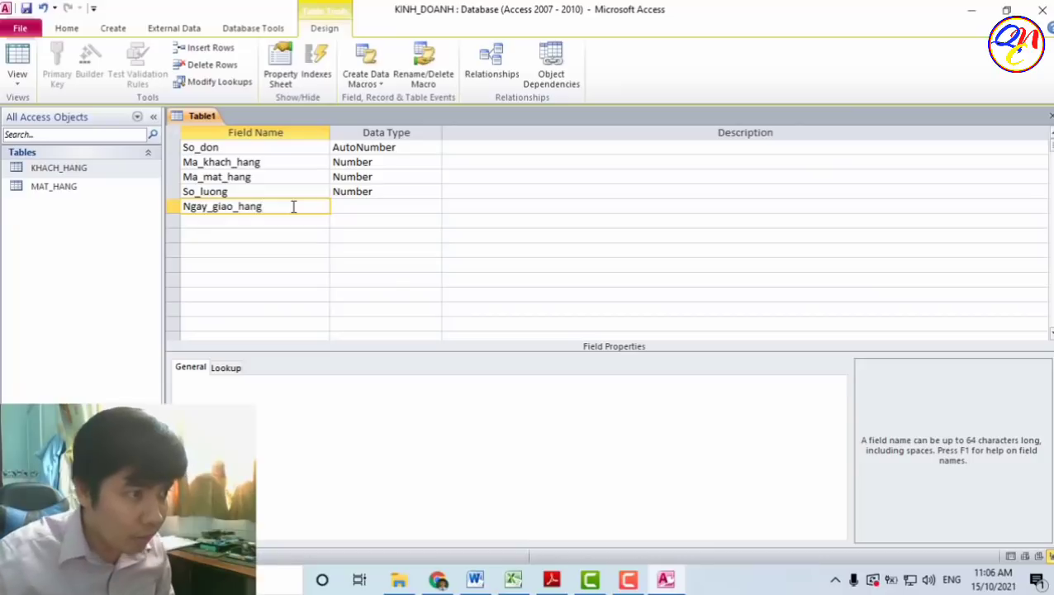
pyautogui.click(420, 208)
pyautogui.click(437, 208)
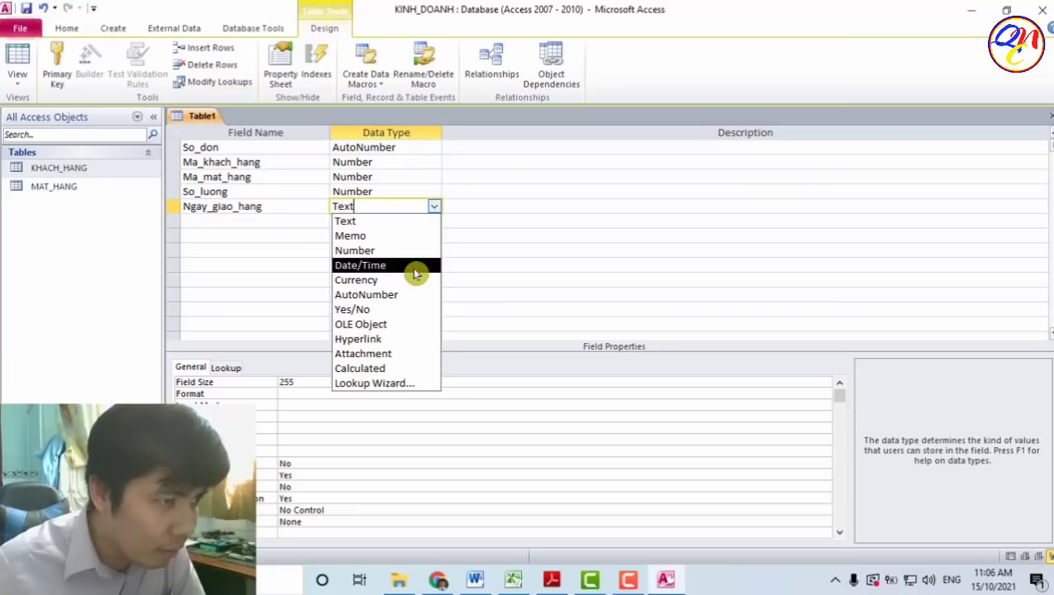
pyautogui.click(392, 265)
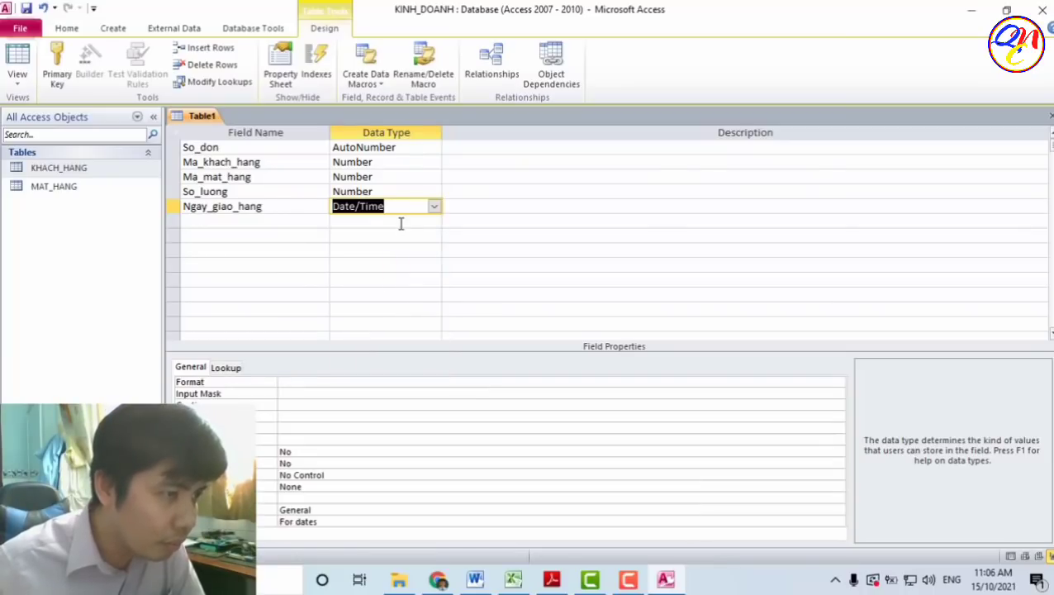
pyautogui.click(401, 222)
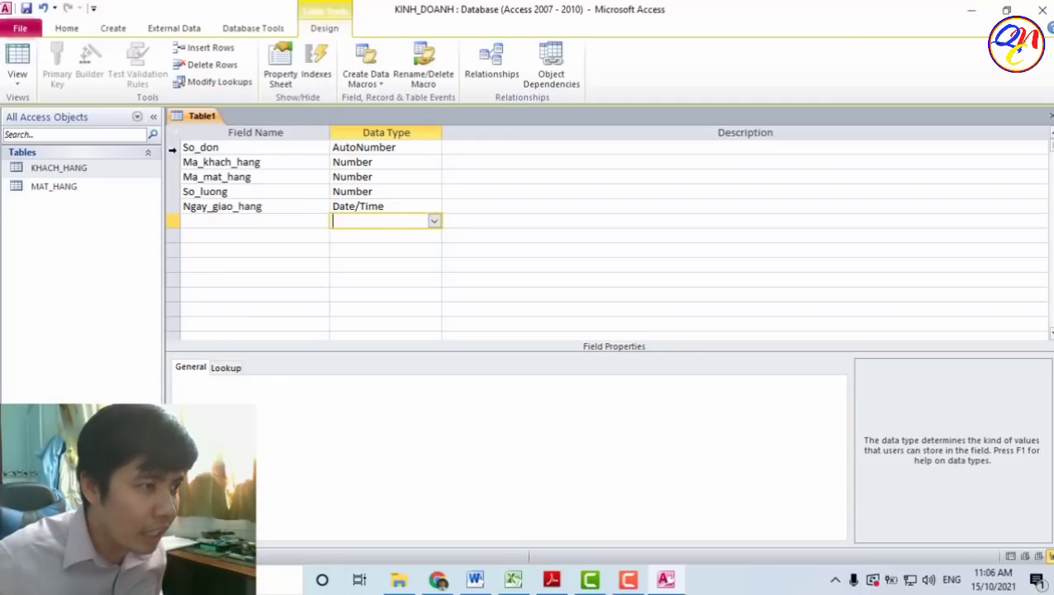
# - Make So_don the table's primary key
pyautogui.click(170, 146)
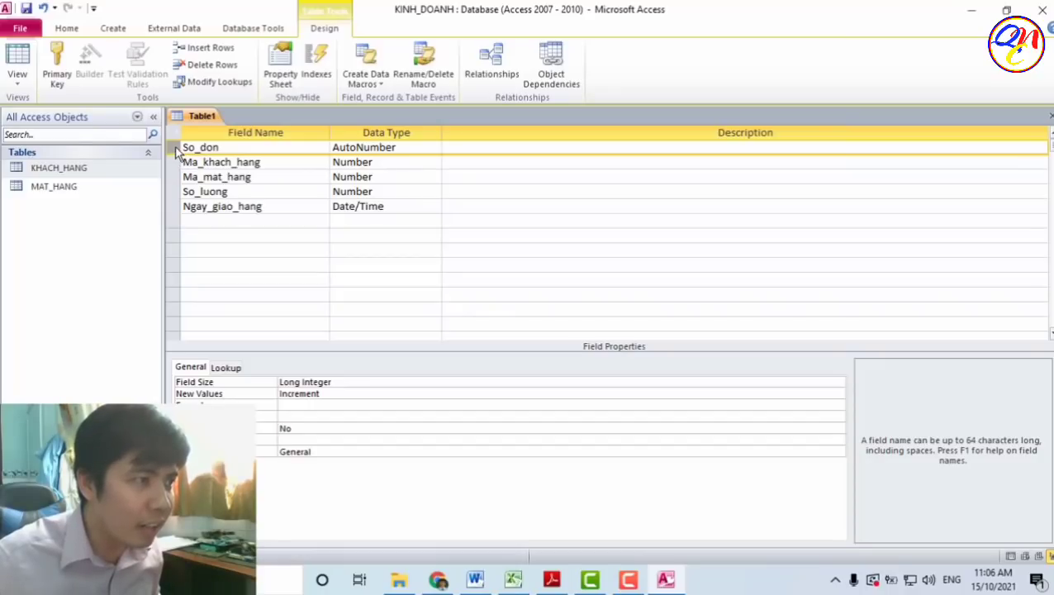
pyautogui.click(62, 75)
pyautogui.click(298, 234)
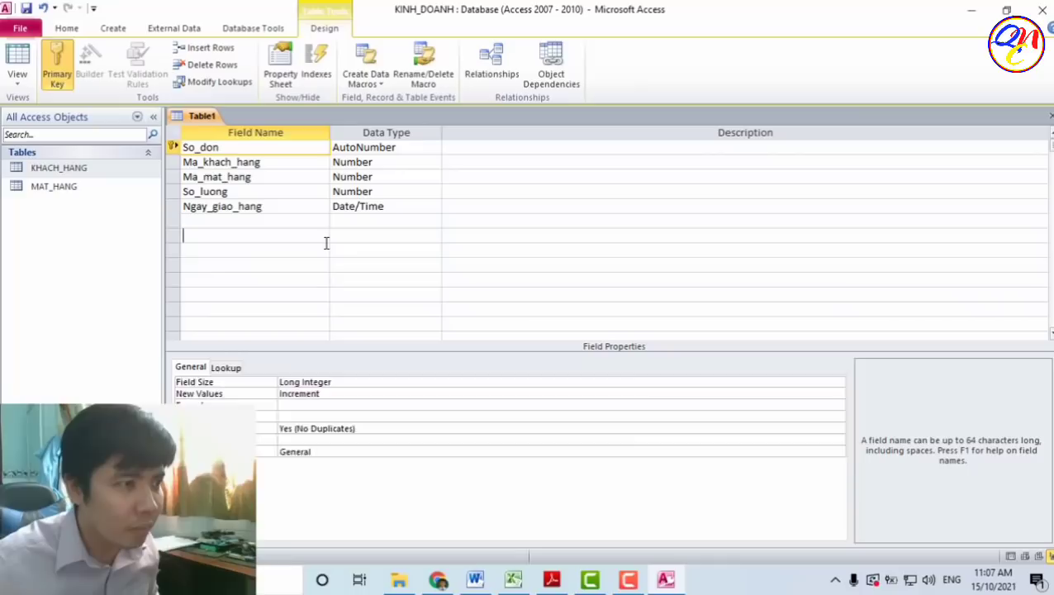
# - Save the new table under the name HOA_DON
pyautogui.click(30, 12)
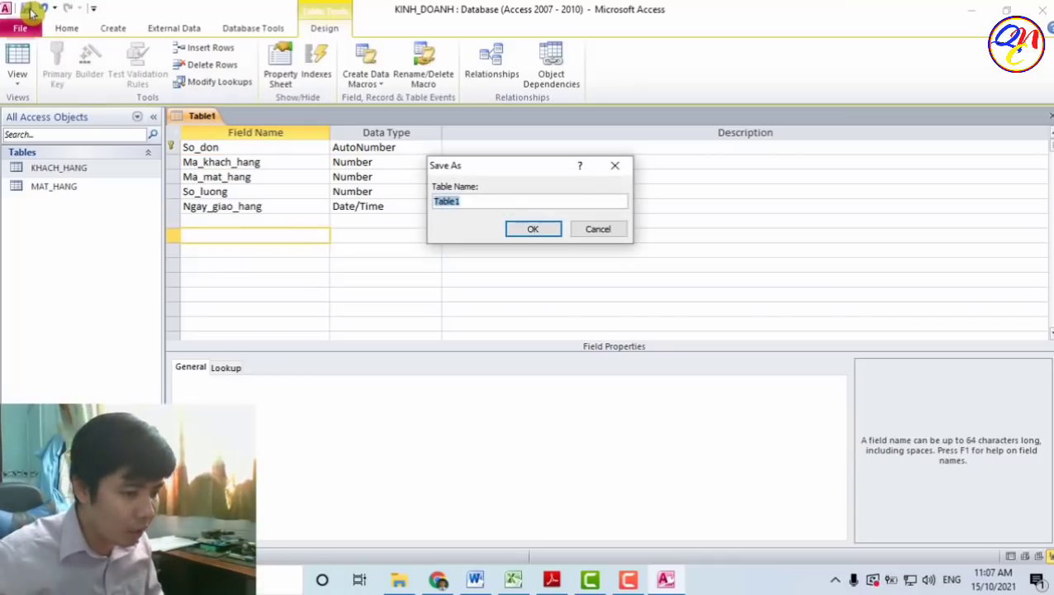
pyautogui.write('HOA')
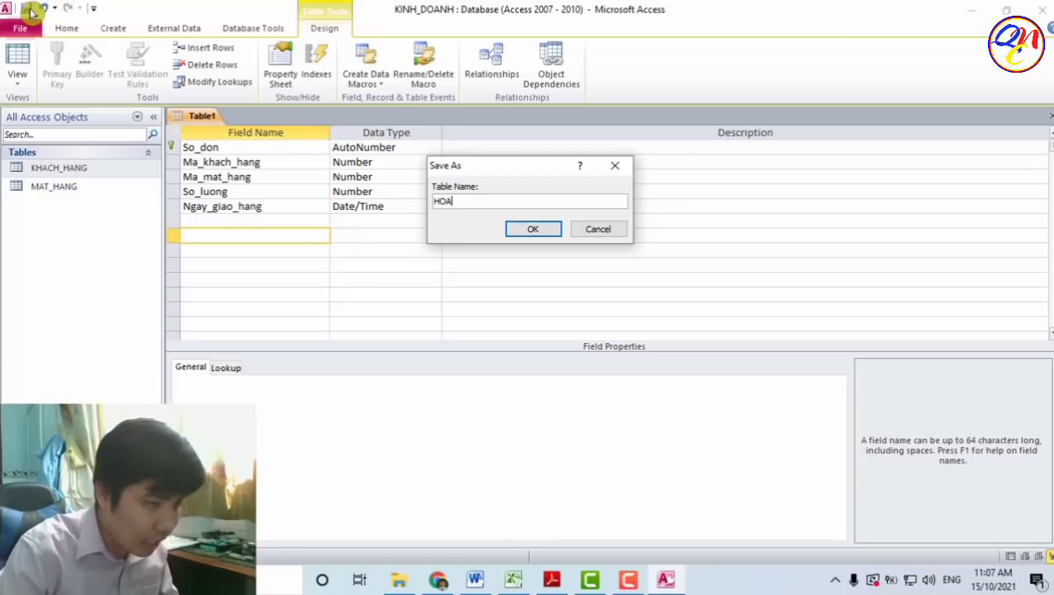
pyautogui.write('_F')
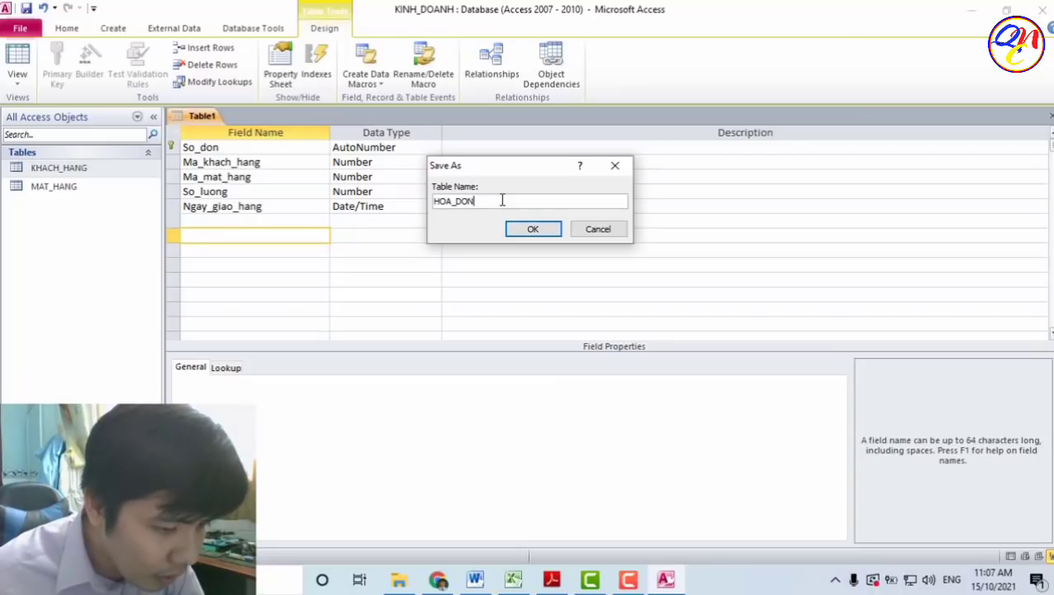
pyautogui.moveTo(489, 201); pyautogui.dragTo(431, 205)
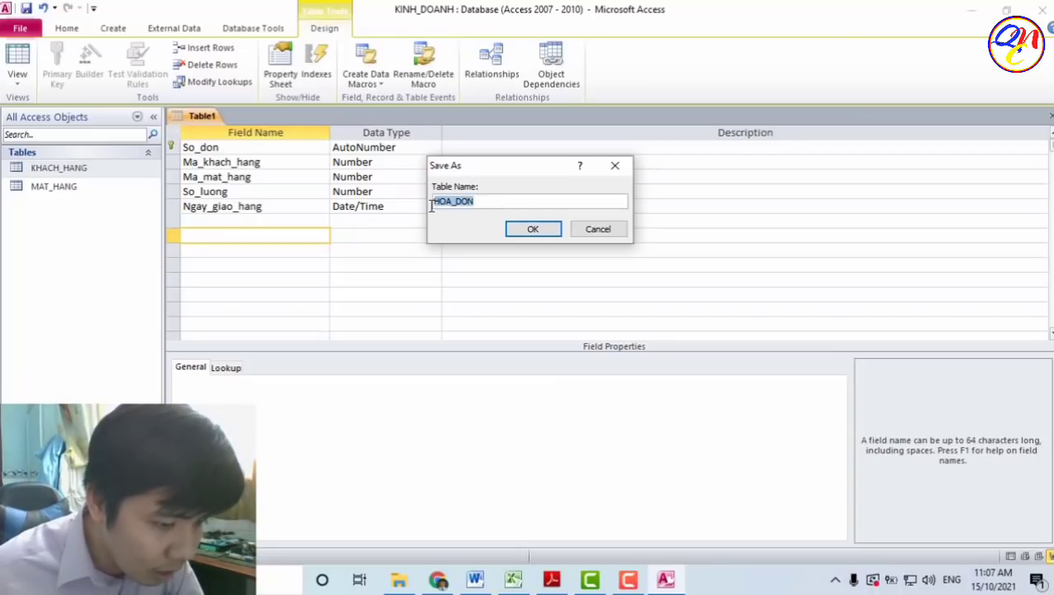
pyautogui.click(456, 203)
pyautogui.moveTo(449, 208); pyautogui.dragTo(456, 206)
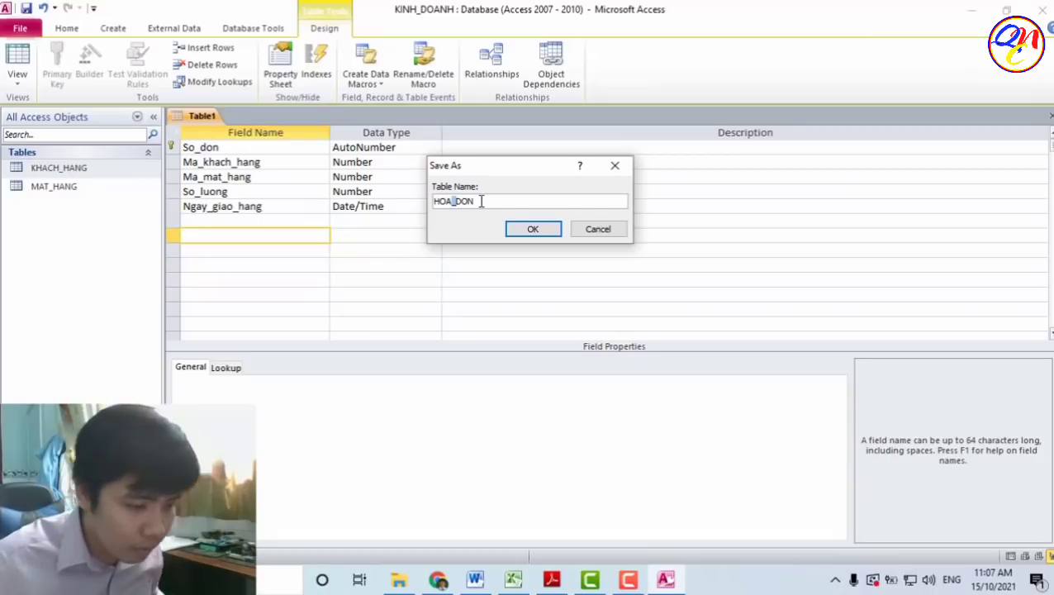
pyautogui.click(480, 202)
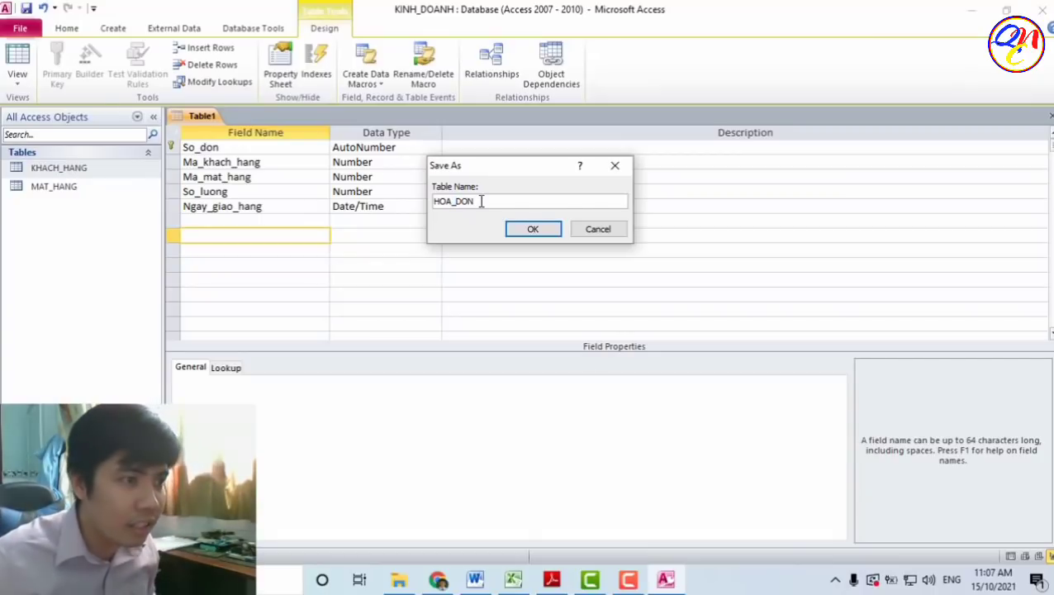
pyautogui.click(533, 229)
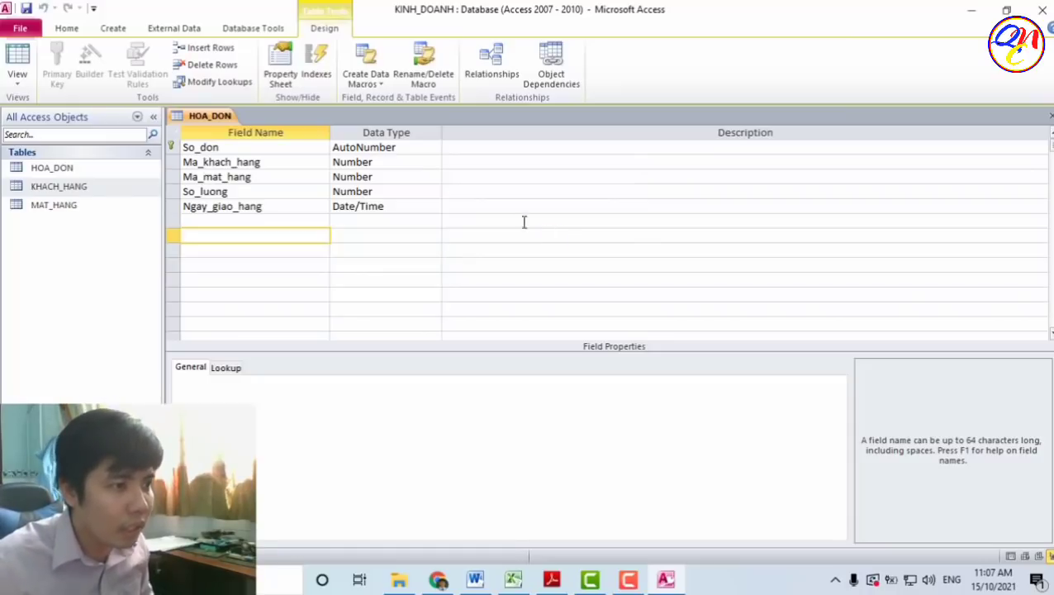
# - View HOA_DON's empty datasheet, then close the table
pyautogui.click(17, 64)
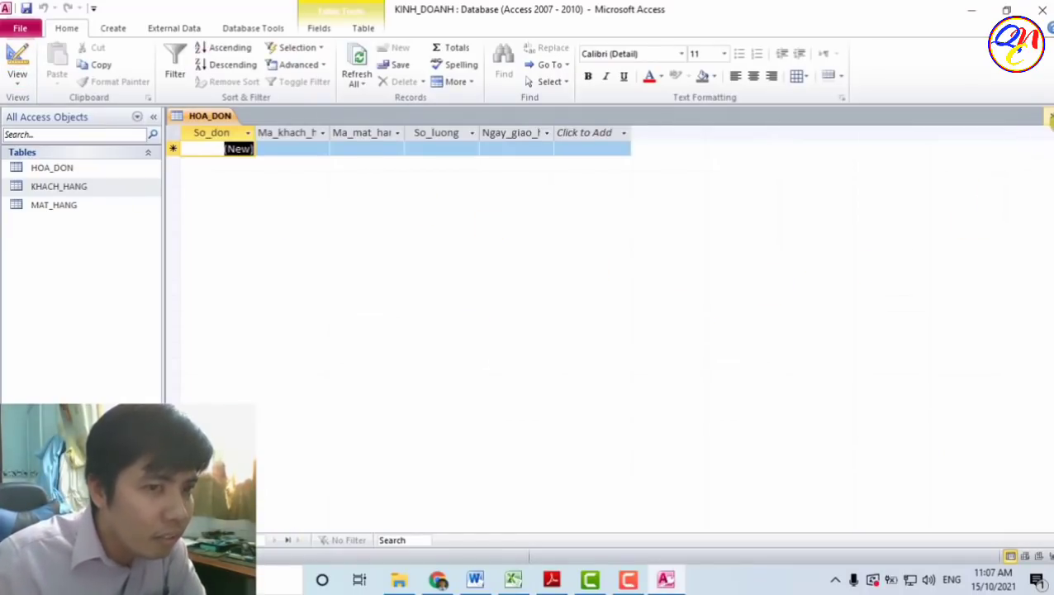
pyautogui.click(1049, 119)
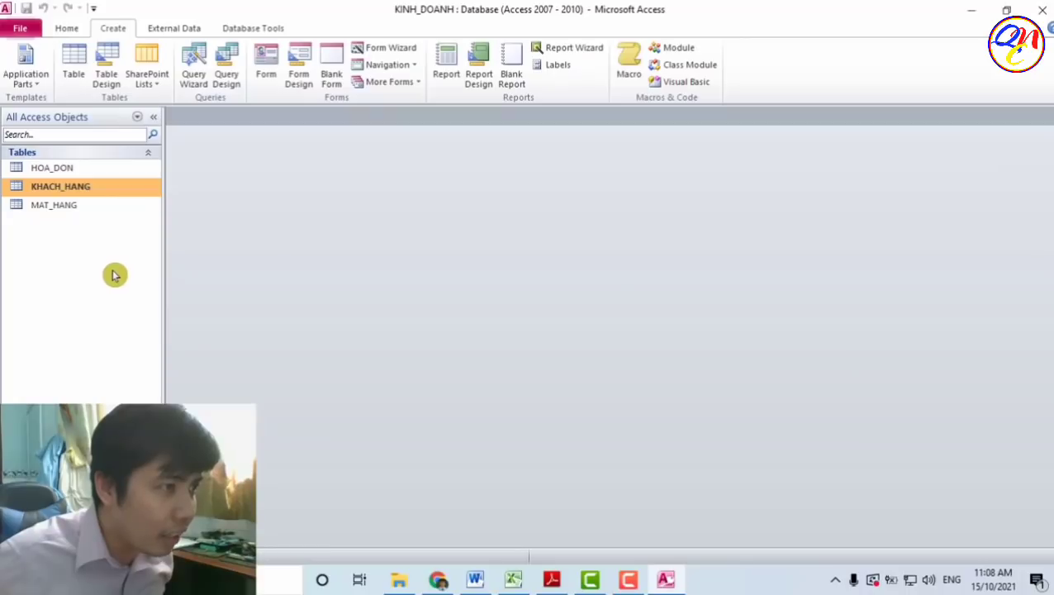
# - Open the Relationships window and add the HOA_DON table
pyautogui.click(266, 35)
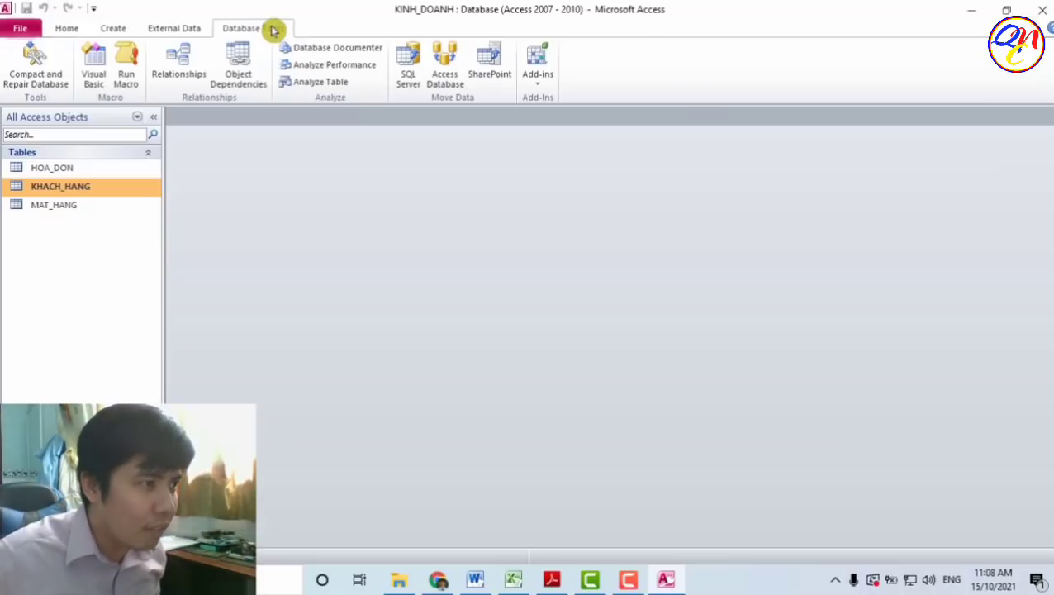
pyautogui.click(189, 74)
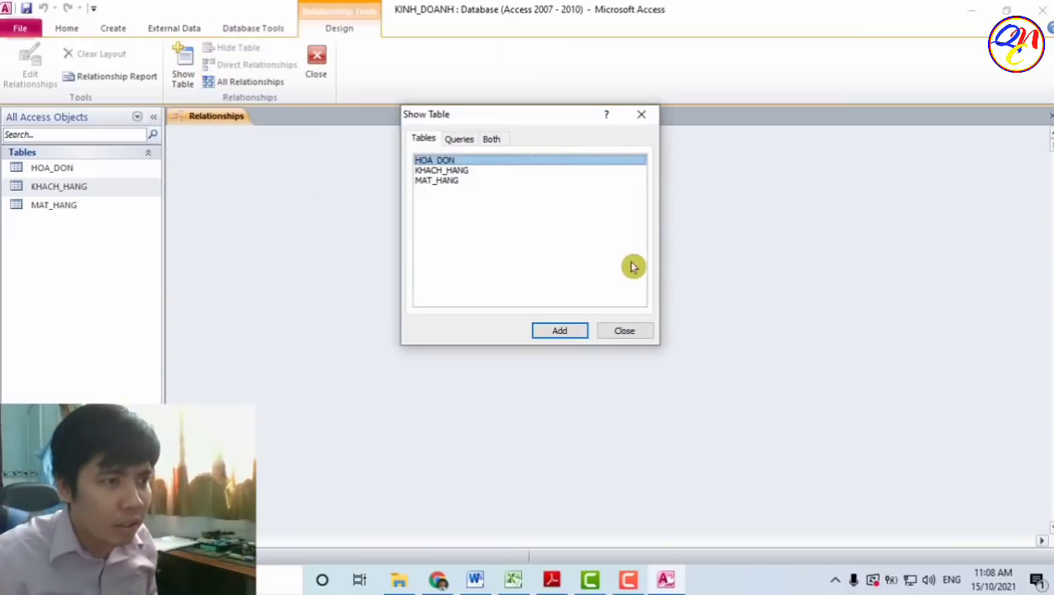
pyautogui.moveTo(485, 117); pyautogui.dragTo(496, 196)
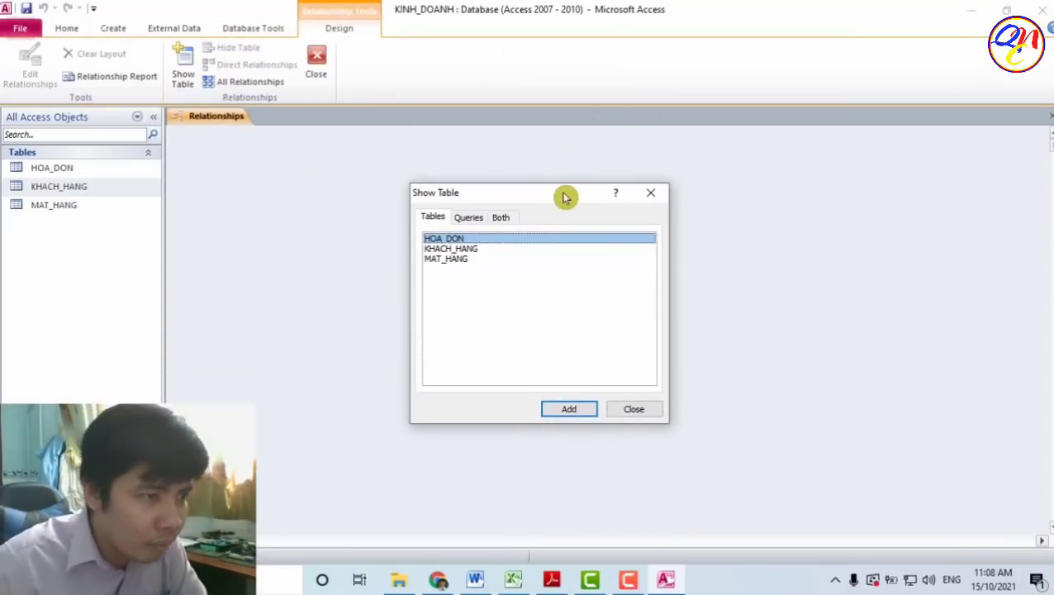
pyautogui.moveTo(565, 196); pyautogui.dragTo(625, 235)
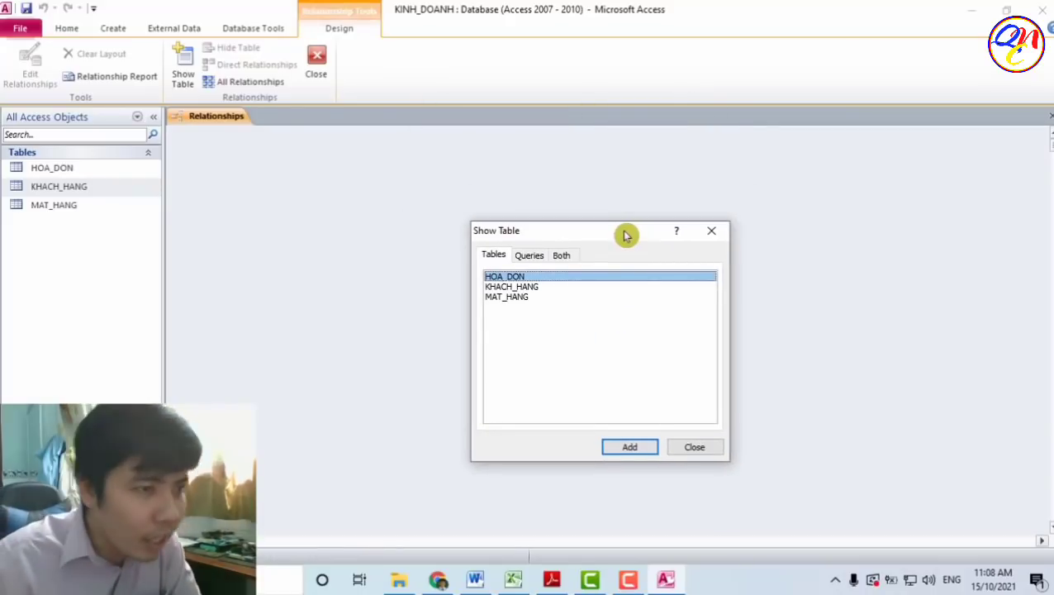
pyautogui.moveTo(625, 235); pyautogui.dragTo(608, 188)
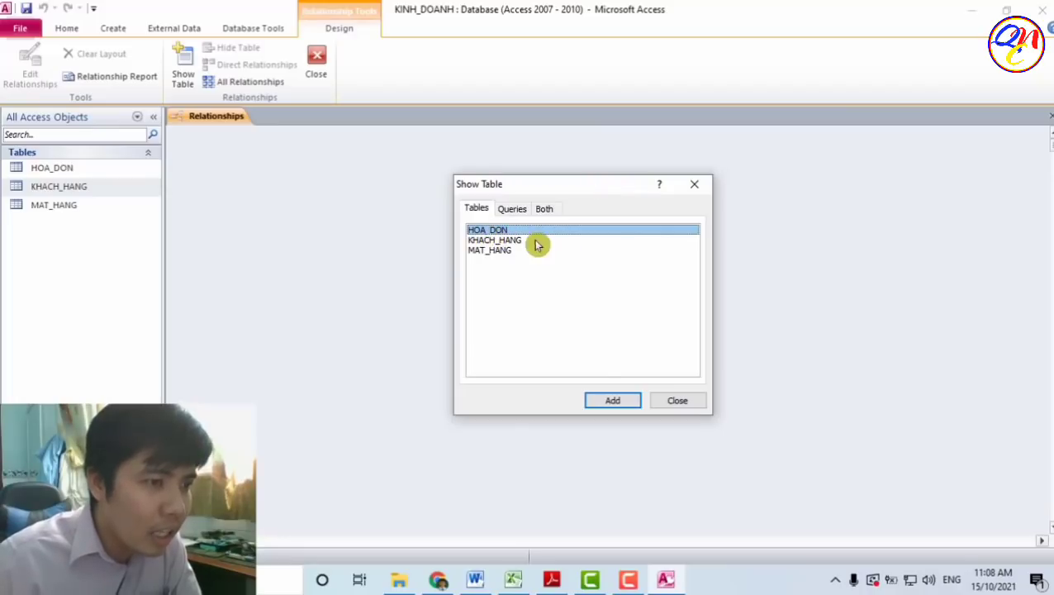
pyautogui.click(625, 402)
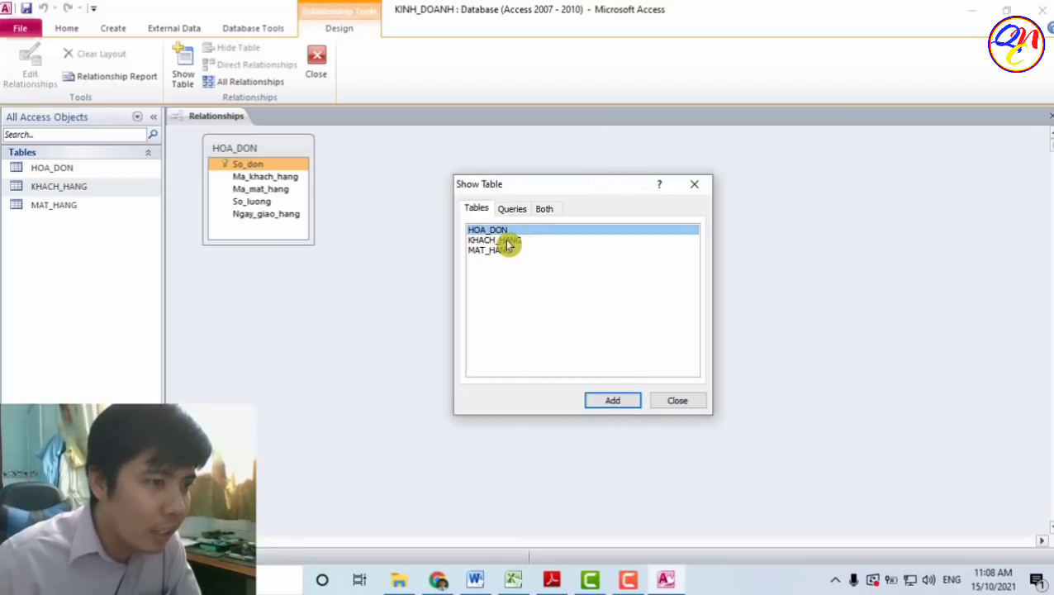
# - Add KHACH_HANG and MAT_HANG to the layout and close the table picker
pyautogui.click(517, 240)
pyautogui.click(621, 403)
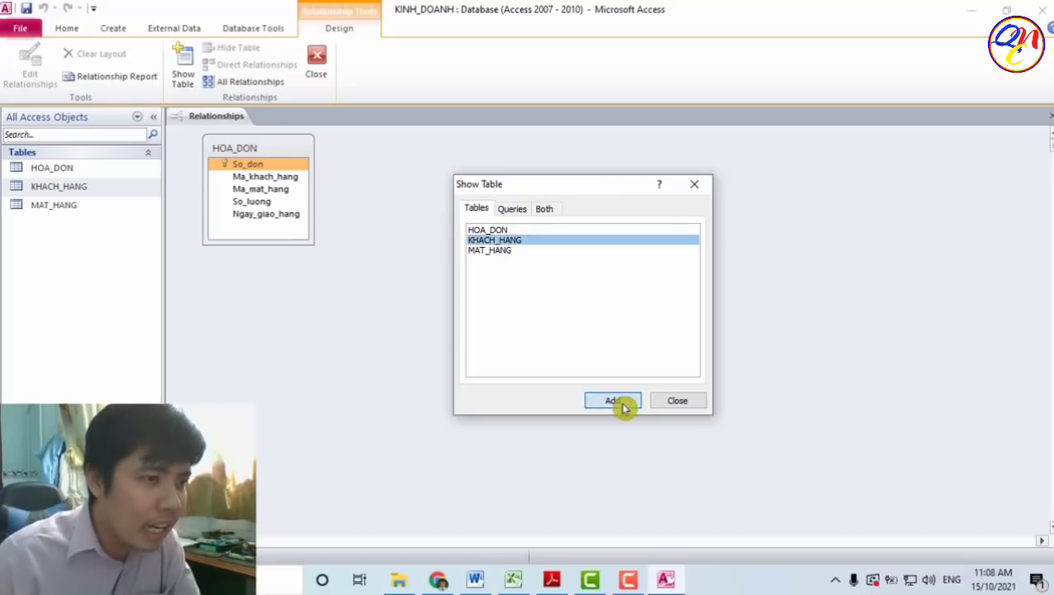
pyautogui.moveTo(577, 186); pyautogui.dragTo(699, 208)
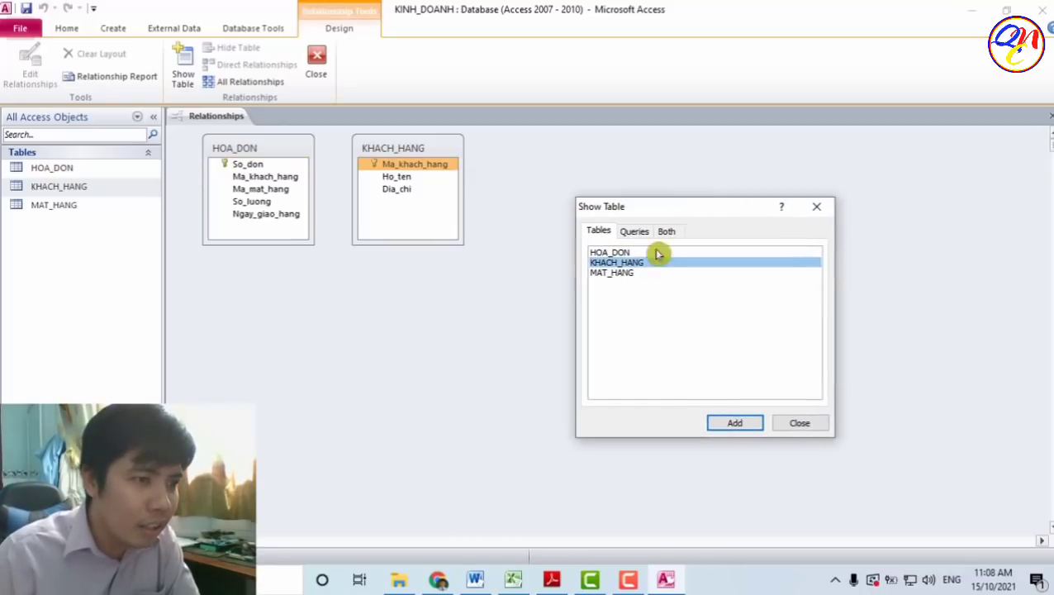
pyautogui.click(619, 273)
pyautogui.click(734, 422)
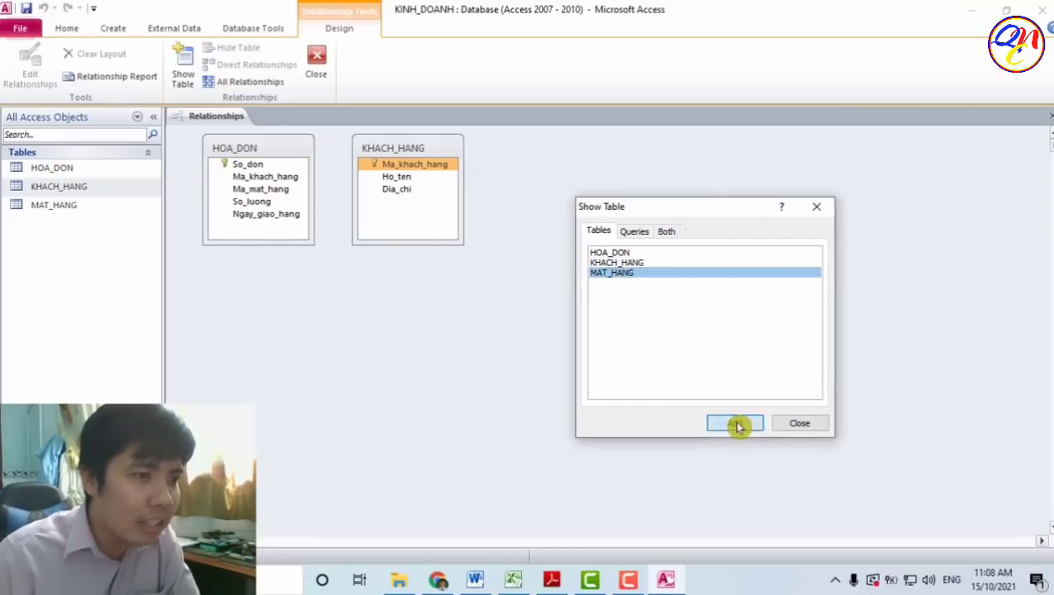
pyautogui.moveTo(693, 214); pyautogui.dragTo(444, 280)
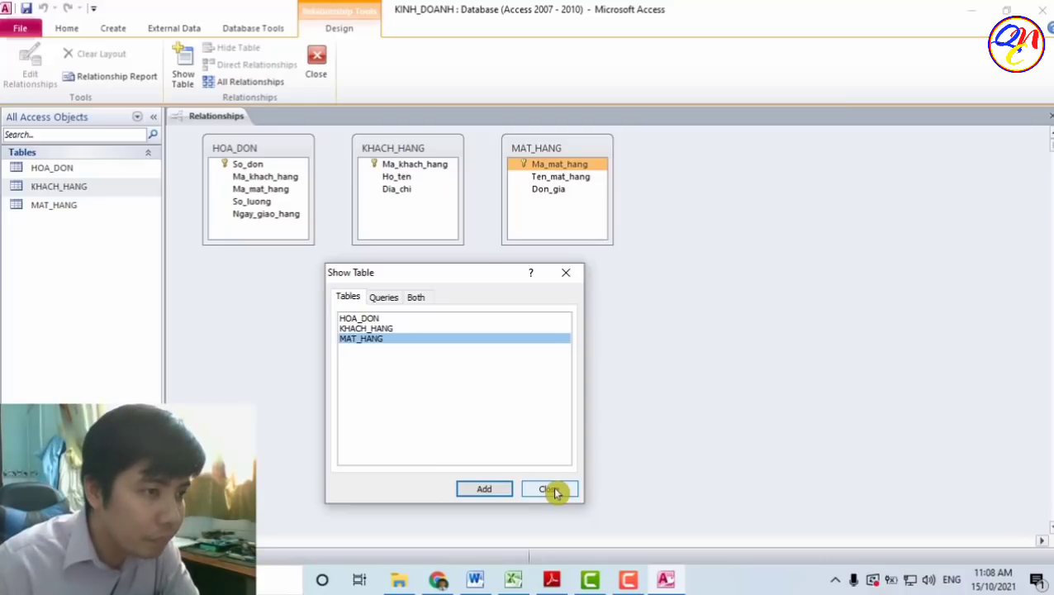
pyautogui.click(552, 490)
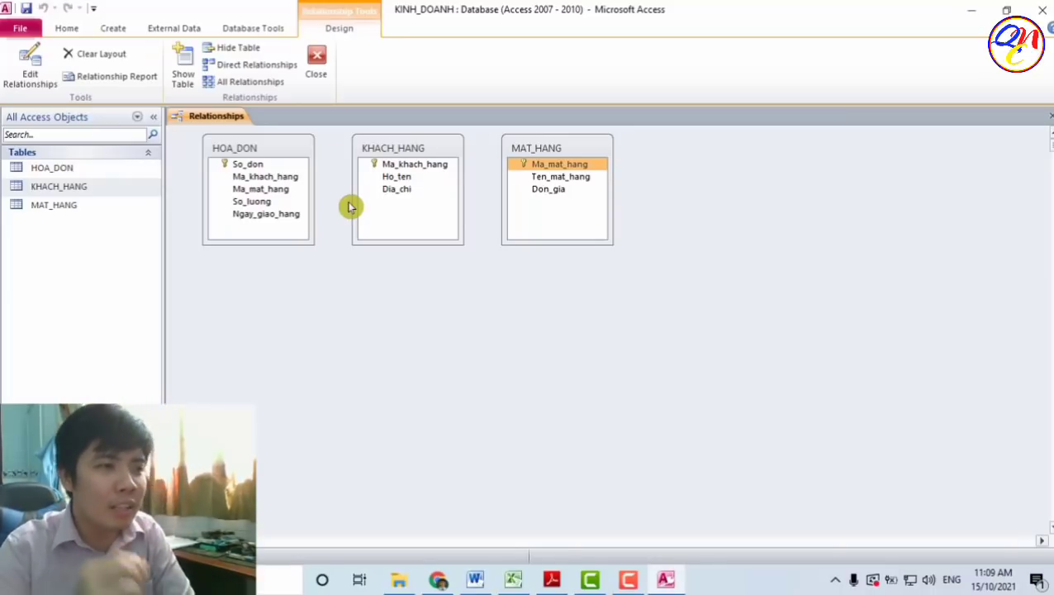
# - Place KHACH_HANG and HOA_DON side by side at lower left, MAT_HANG on the right
pyautogui.moveTo(389, 164); pyautogui.dragTo(435, 253)
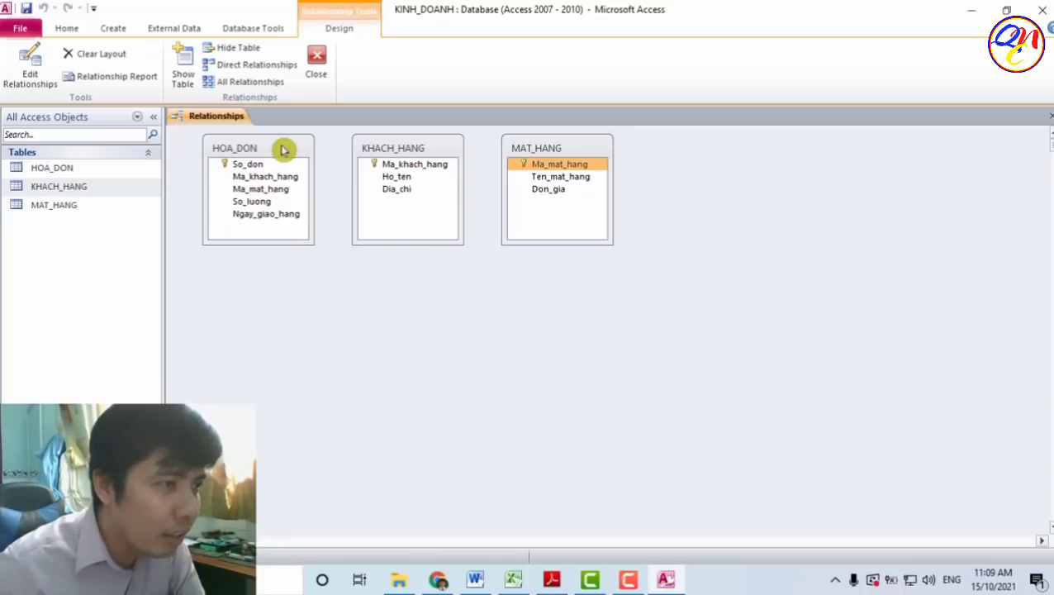
pyautogui.moveTo(409, 151); pyautogui.dragTo(273, 287)
pyautogui.moveTo(268, 153); pyautogui.dragTo(419, 302)
pyautogui.moveTo(557, 148); pyautogui.dragTo(936, 204)
# - Drag Ma_khach_hang from KHACH_HANG toward HOA_DON's Ma_khach_hang field
pyautogui.click(295, 314)
pyautogui.click(300, 318)
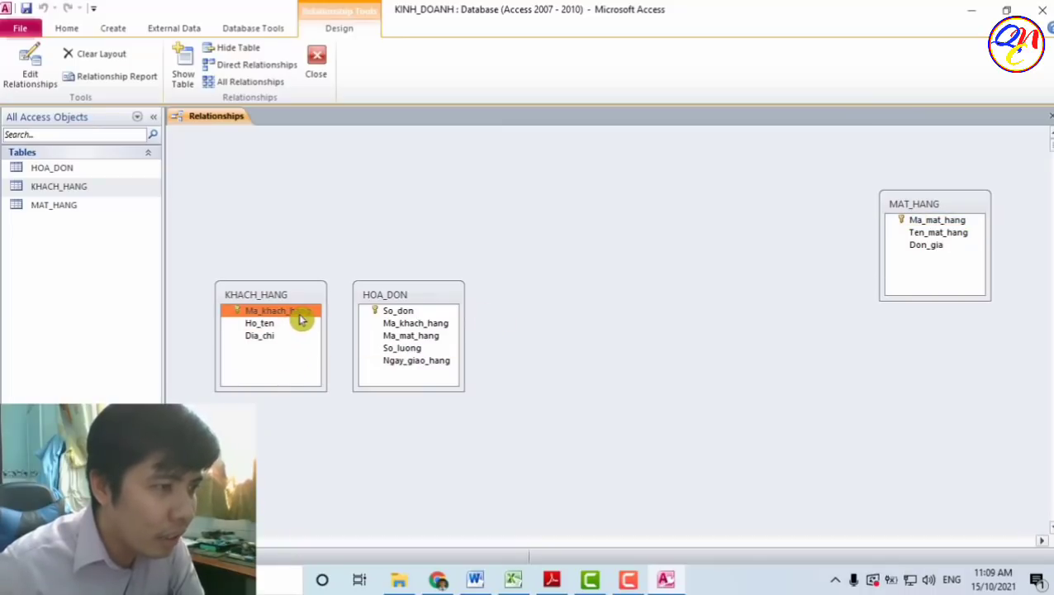
pyautogui.moveTo(302, 320); pyautogui.dragTo(450, 333)
pyautogui.click(445, 329)
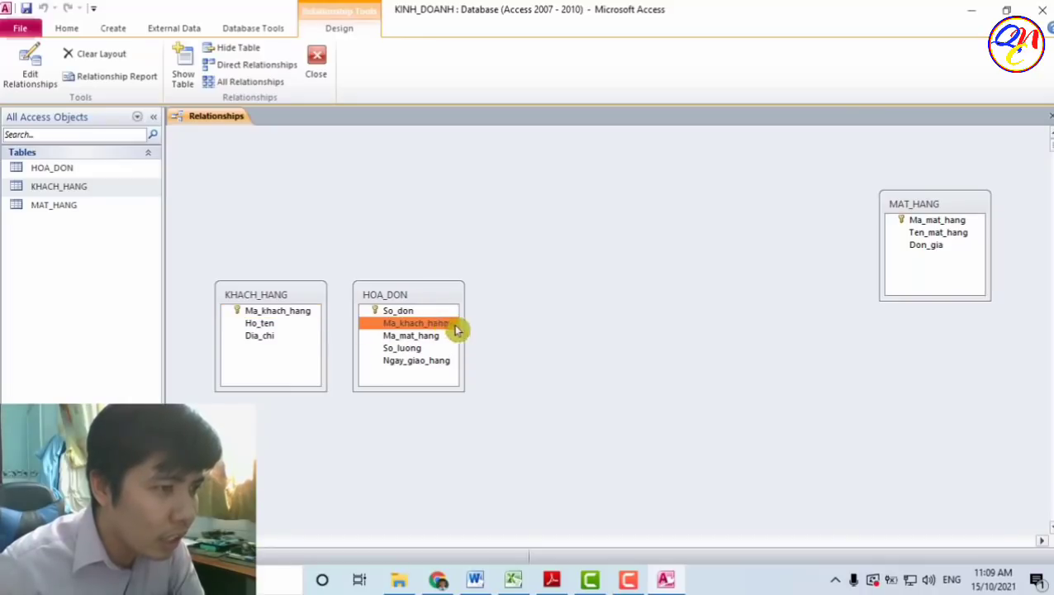
pyautogui.moveTo(281, 314); pyautogui.dragTo(536, 330)
pyautogui.moveTo(459, 340); pyautogui.dragTo(431, 328)
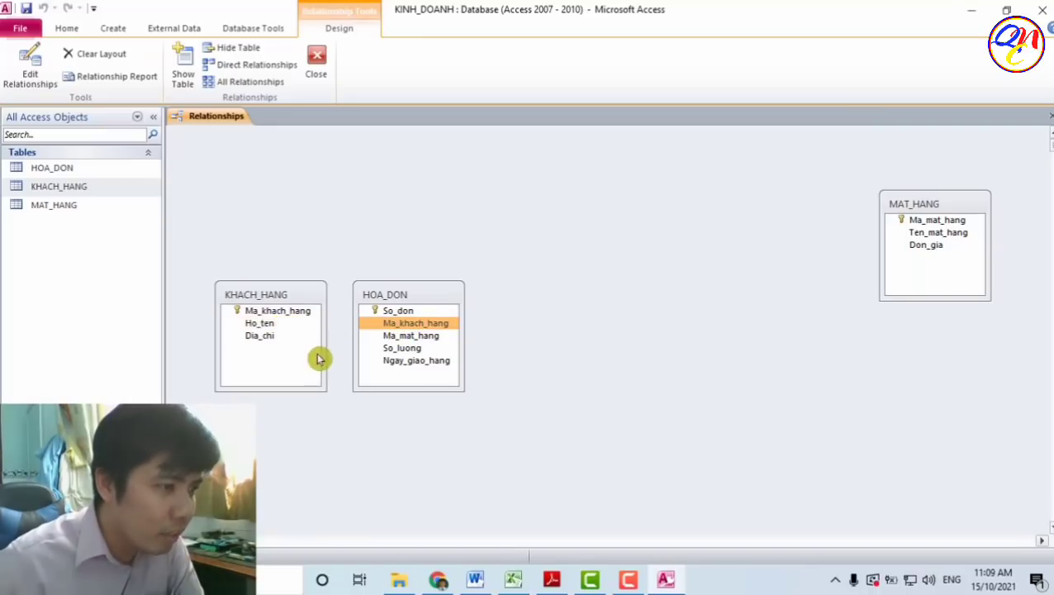
pyautogui.click(281, 313)
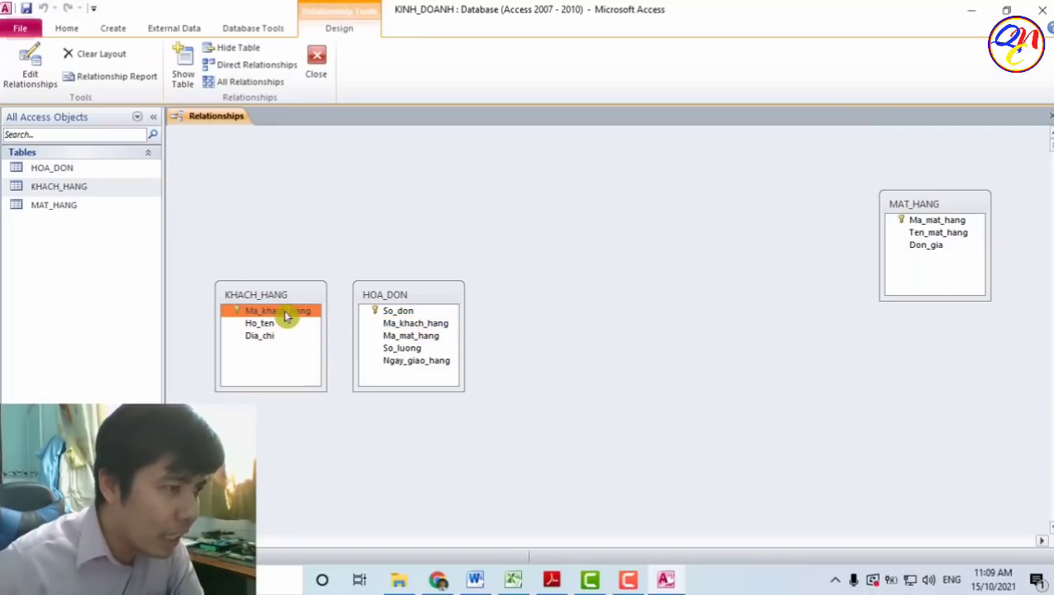
pyautogui.moveTo(294, 316); pyautogui.dragTo(417, 331)
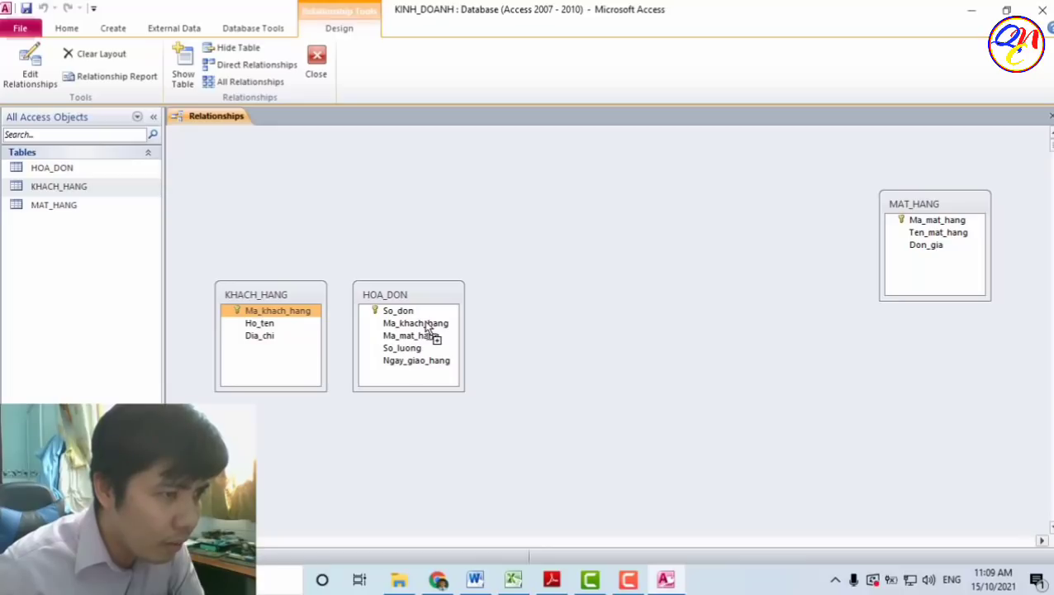
# - Create the relationship joining KHACH_HANG.Ma_khach_hang to HOA_DON.Ma_khach_hang
pyautogui.moveTo(429, 328); pyautogui.dragTo(427, 324)
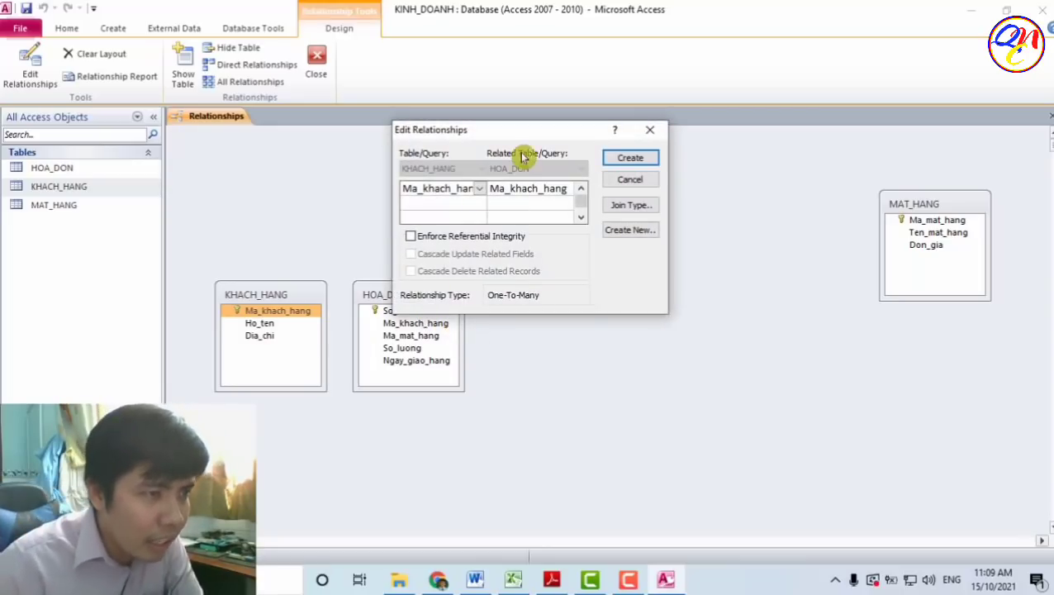
pyautogui.moveTo(495, 138); pyautogui.dragTo(525, 201)
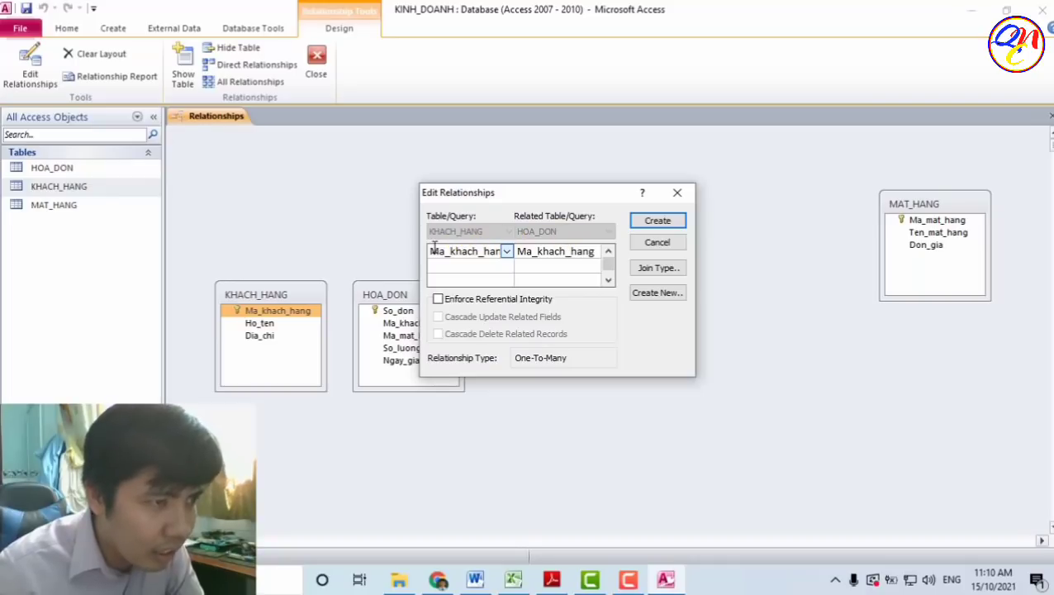
pyautogui.moveTo(429, 251); pyautogui.dragTo(589, 264)
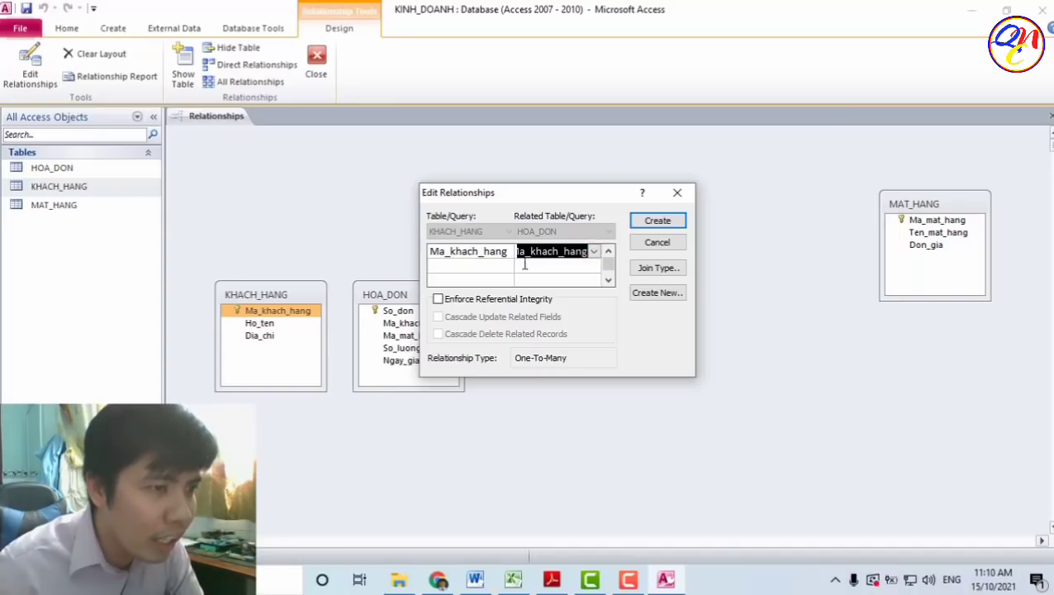
pyautogui.click(548, 251)
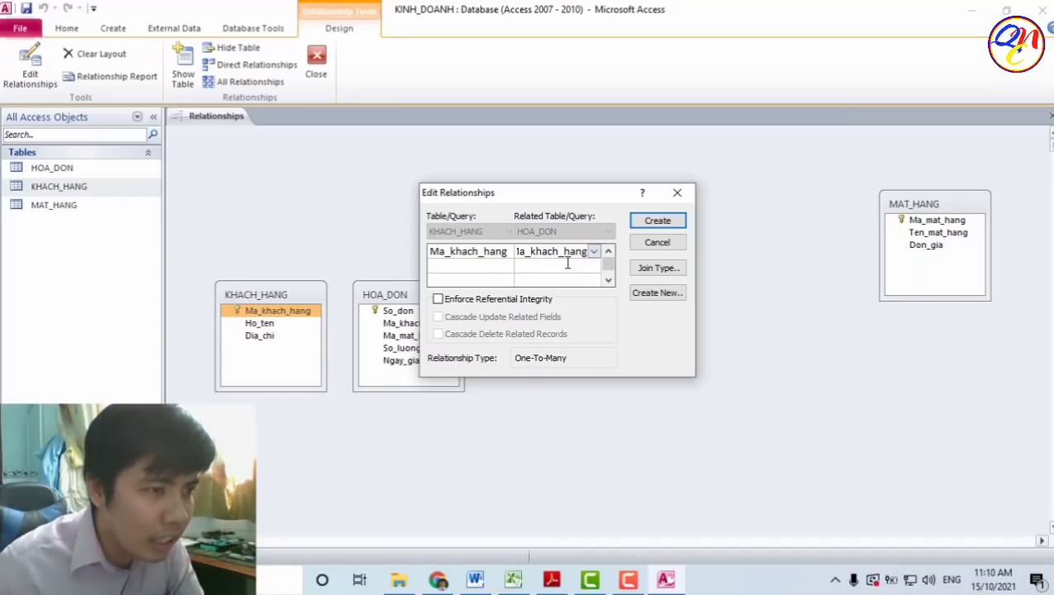
pyautogui.moveTo(638, 355); pyautogui.dragTo(590, 237)
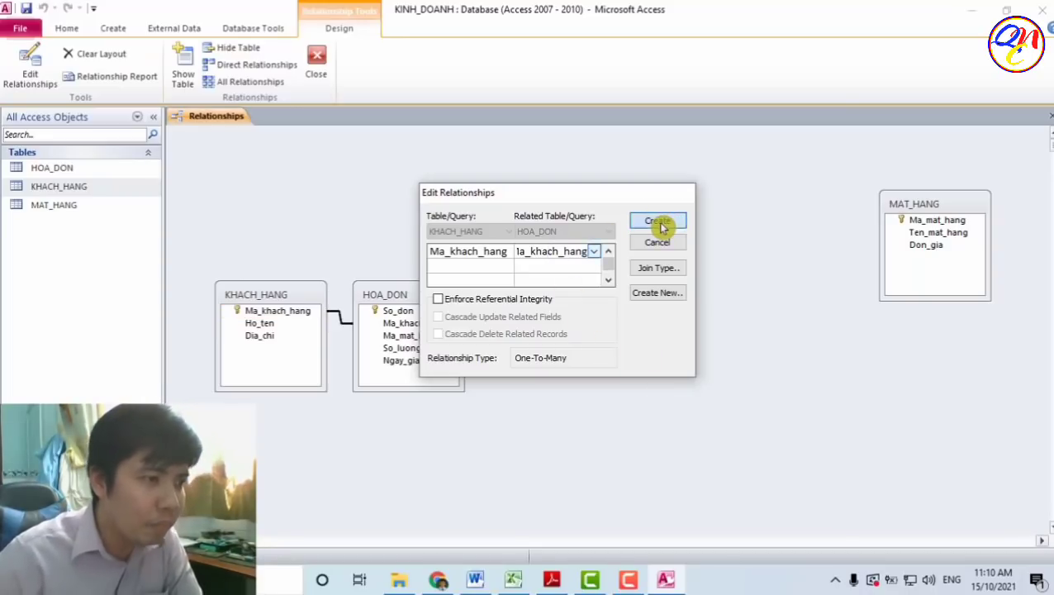
pyautogui.click(661, 225)
pyautogui.moveTo(451, 297); pyautogui.dragTo(524, 237)
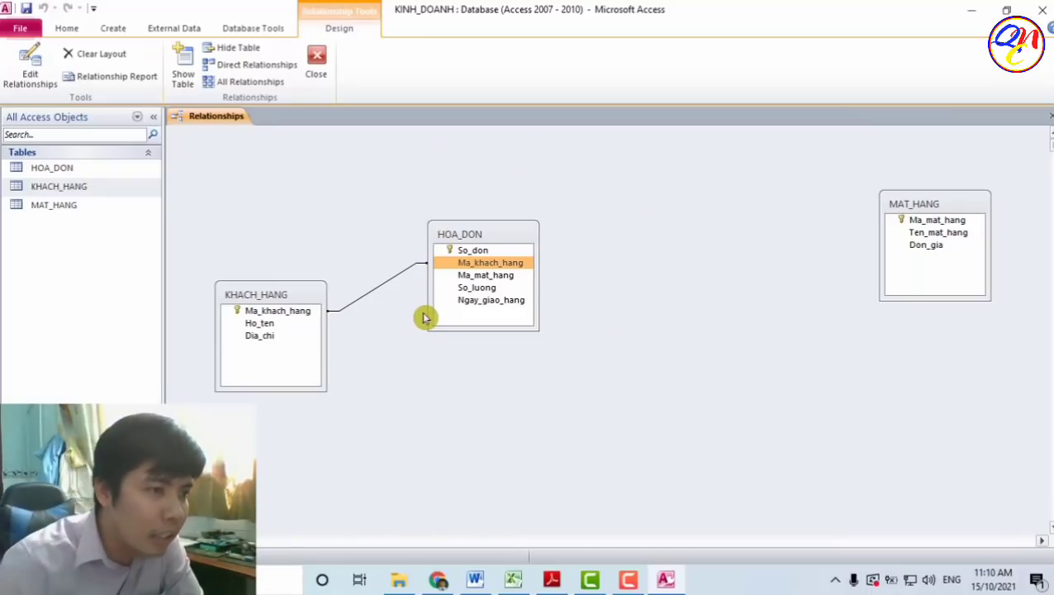
# - Move HOA_DON next to MAT_HANG and KHACH_HANG further down
pyautogui.moveTo(502, 236); pyautogui.dragTo(710, 195)
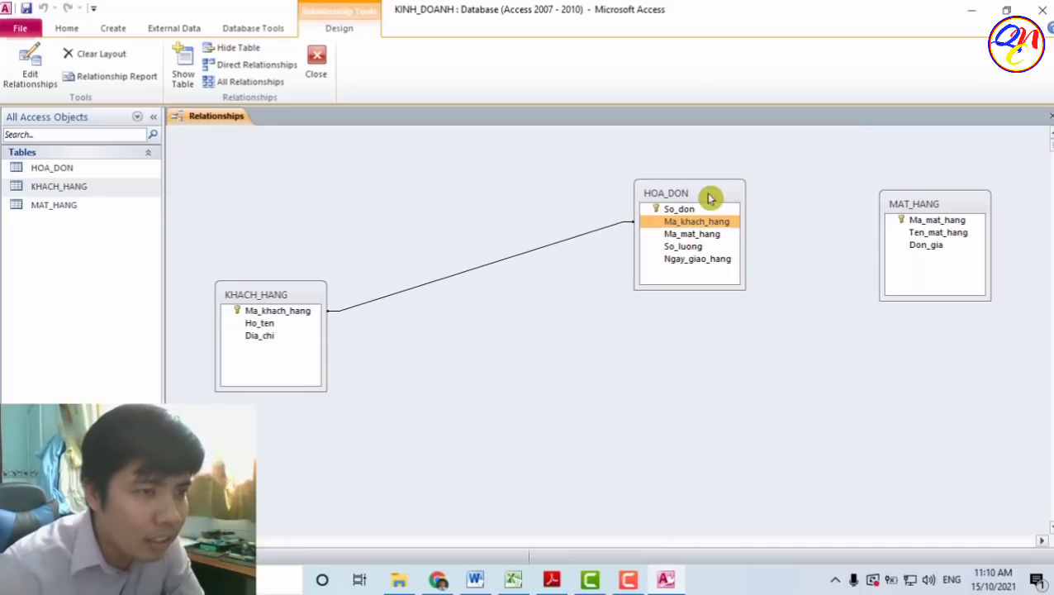
pyautogui.moveTo(902, 207); pyautogui.dragTo(807, 198)
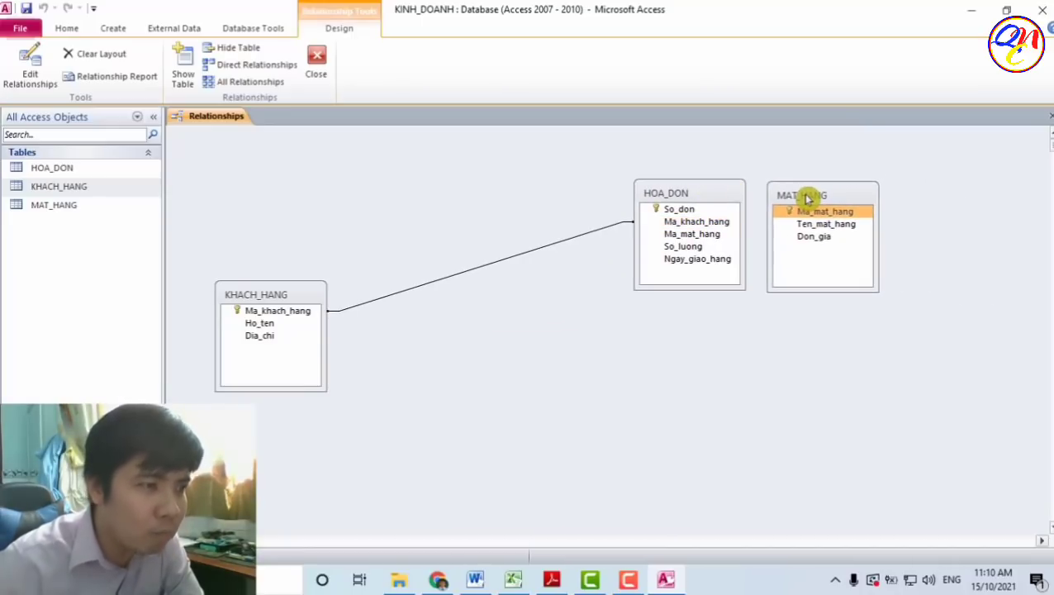
pyautogui.moveTo(308, 299); pyautogui.dragTo(298, 386)
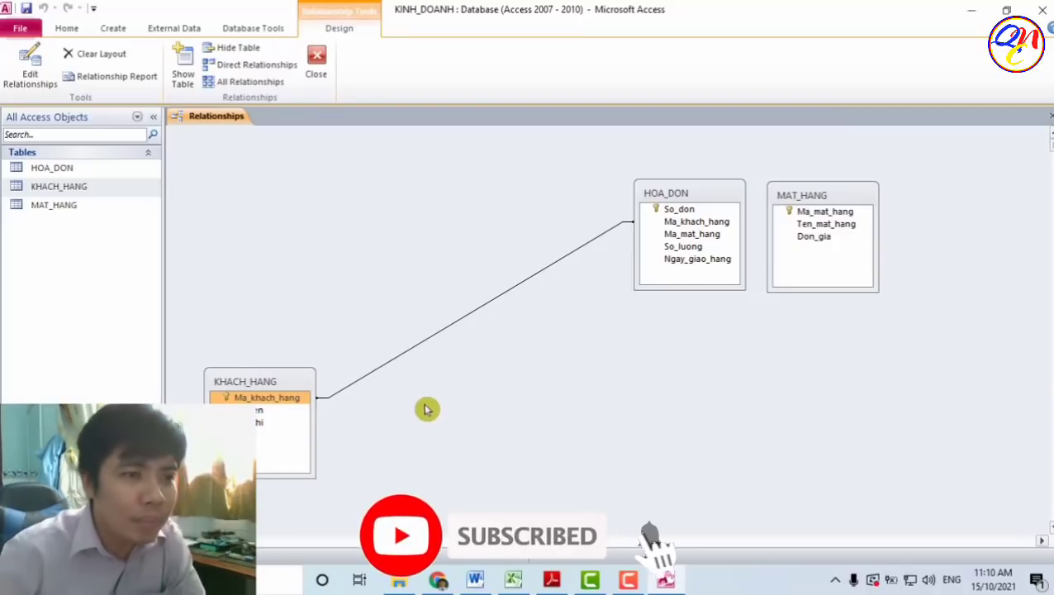
pyautogui.click(813, 212)
pyautogui.moveTo(838, 197); pyautogui.dragTo(846, 192)
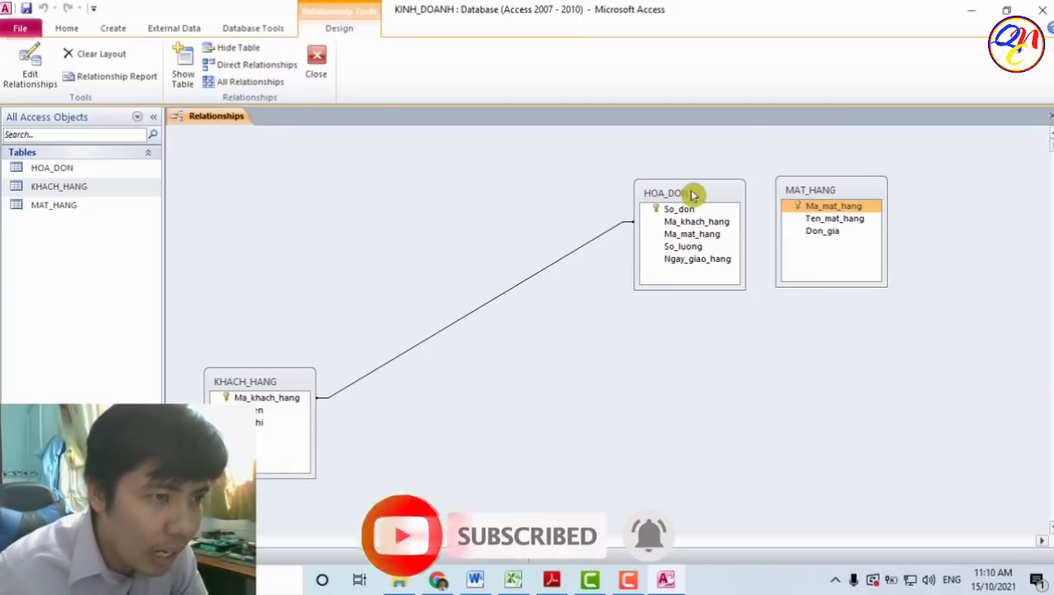
# - Link MAT_HANG's Ma_mat_hang to HOA_DON's Ma_mat_hang, then center HOA_DON between the tables
pyautogui.click(731, 210)
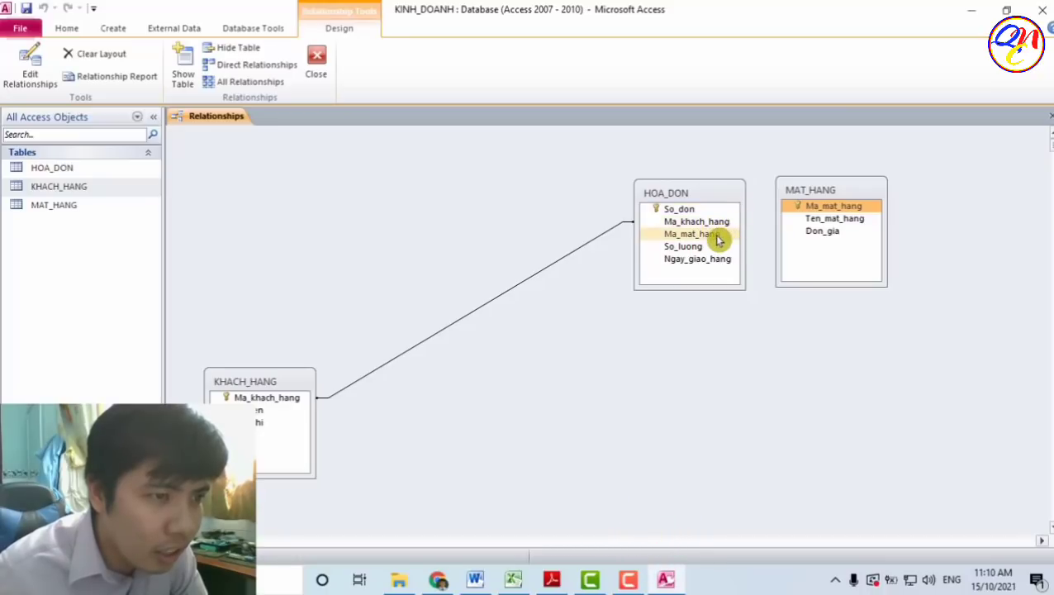
pyautogui.click(718, 236)
pyautogui.moveTo(718, 239); pyautogui.dragTo(831, 216)
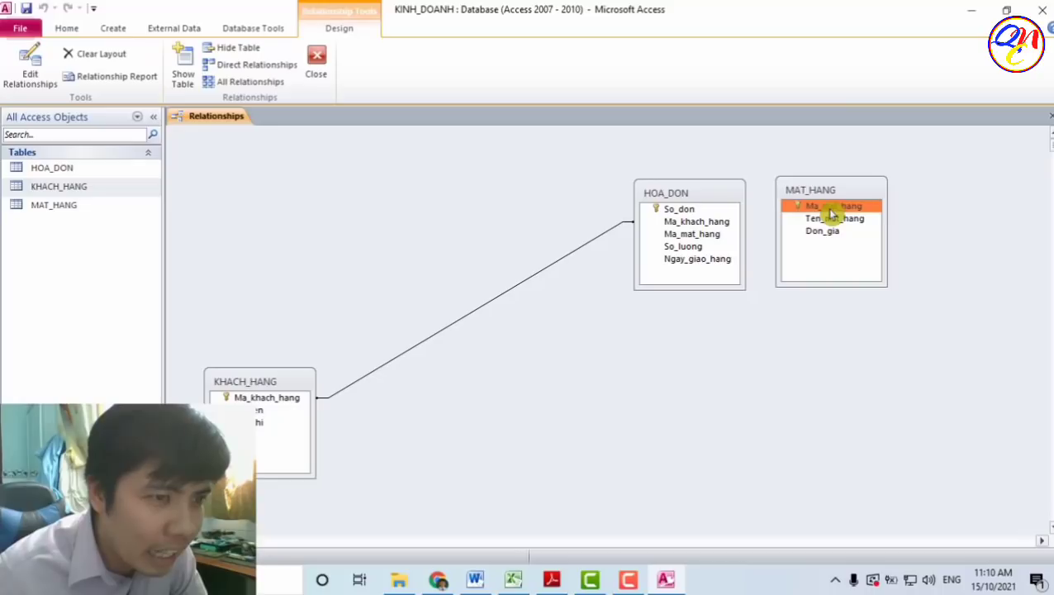
pyautogui.moveTo(690, 212); pyautogui.dragTo(836, 212)
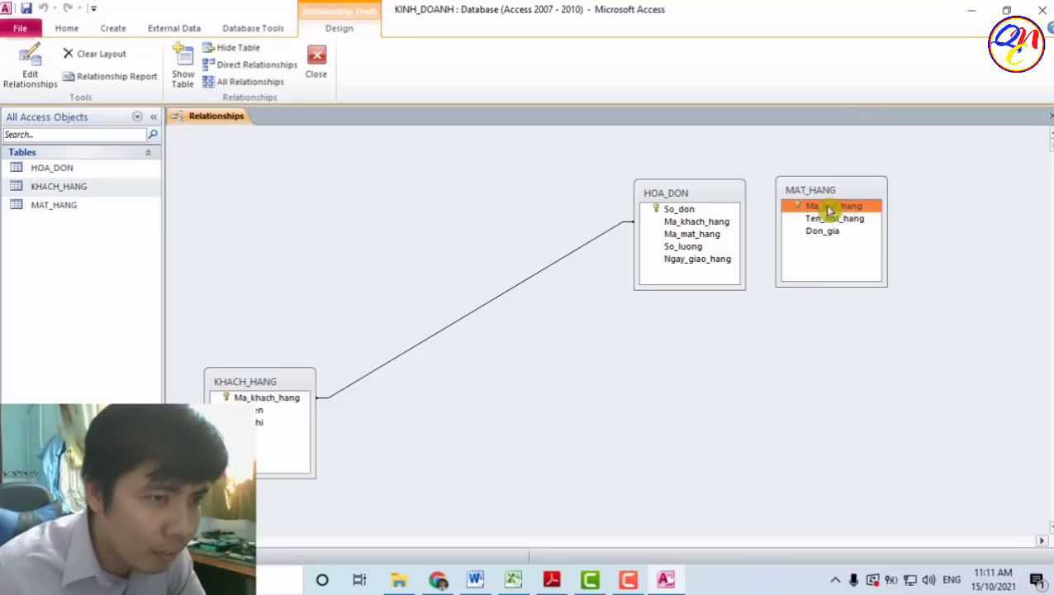
pyautogui.moveTo(826, 211); pyautogui.dragTo(692, 238)
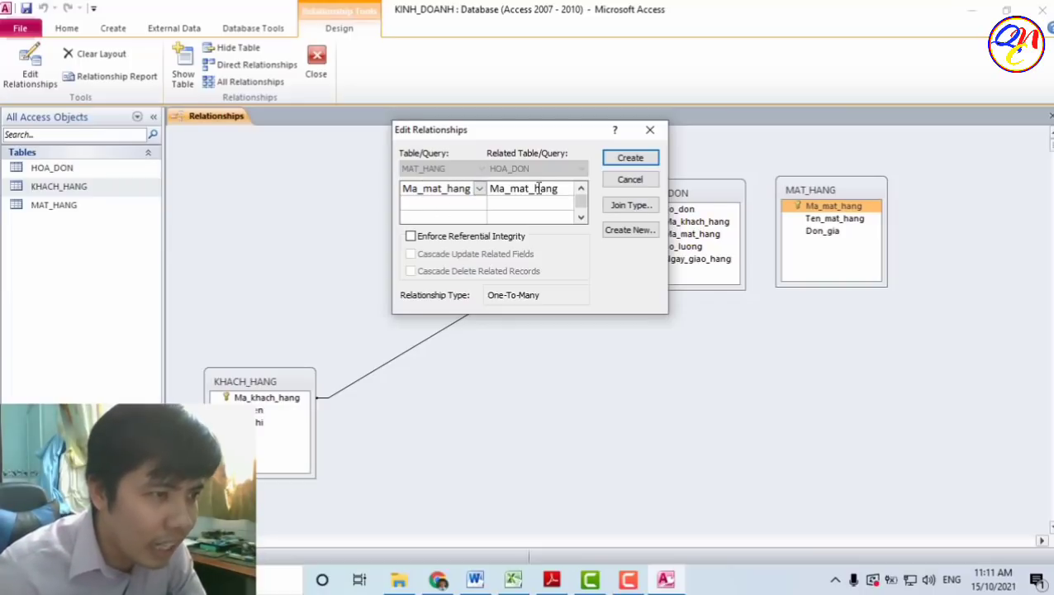
pyautogui.click(631, 157)
pyautogui.moveTo(706, 188); pyautogui.dragTo(595, 239)
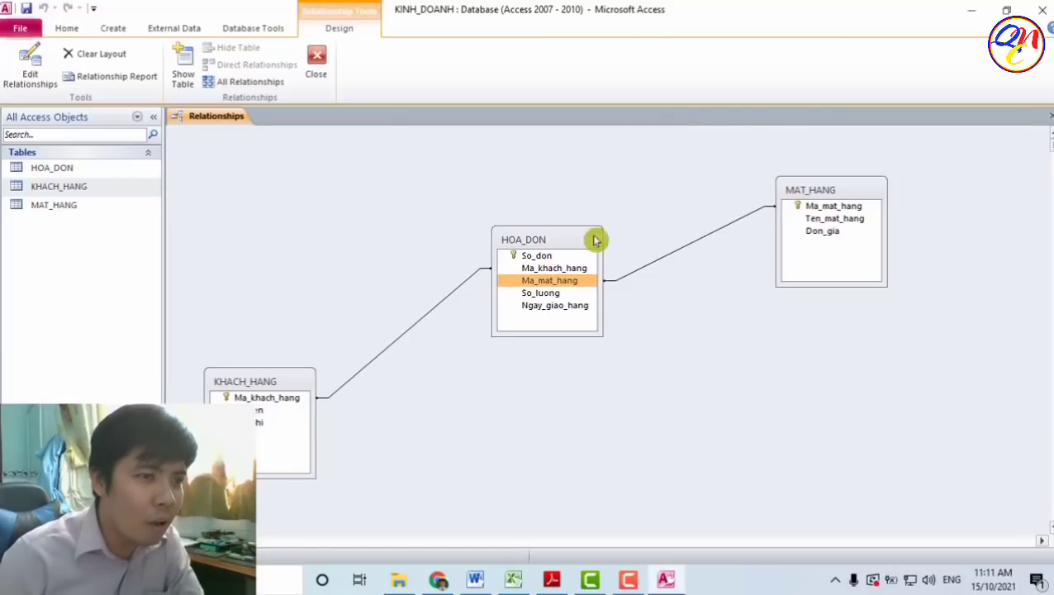
pyautogui.click(733, 227)
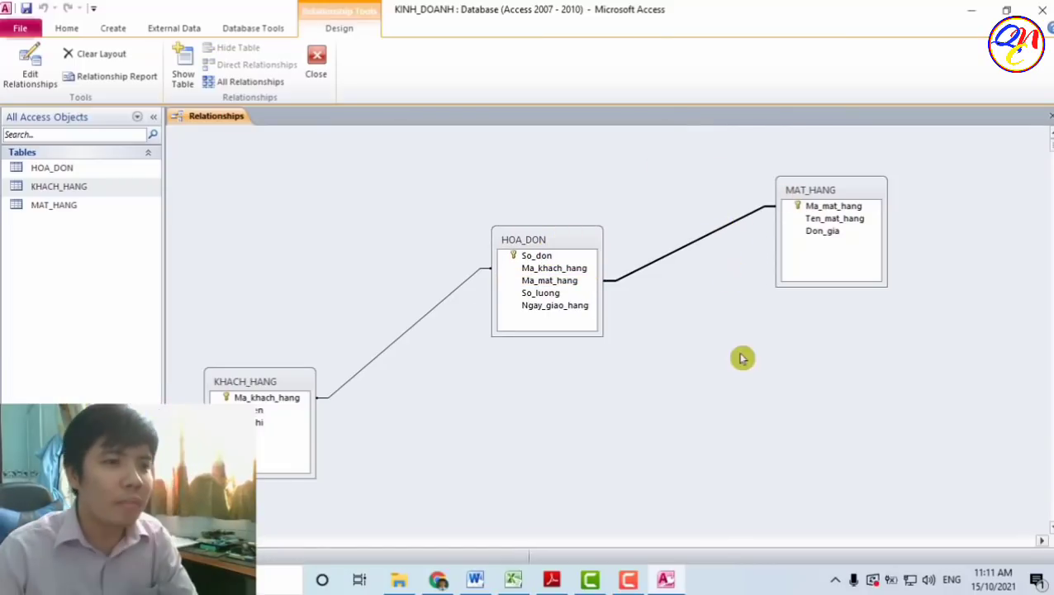
# - Move KHACH_HANG to the top left and delete the HOA_DON–MAT_HANG relationship
pyautogui.moveTo(282, 373); pyautogui.dragTo(294, 185)
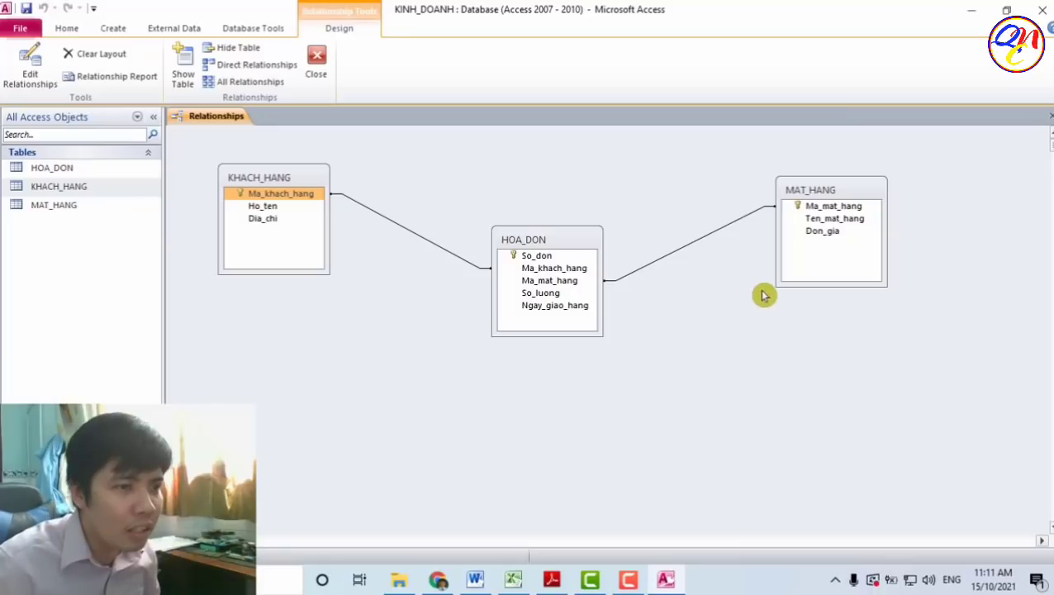
pyautogui.click(711, 241)
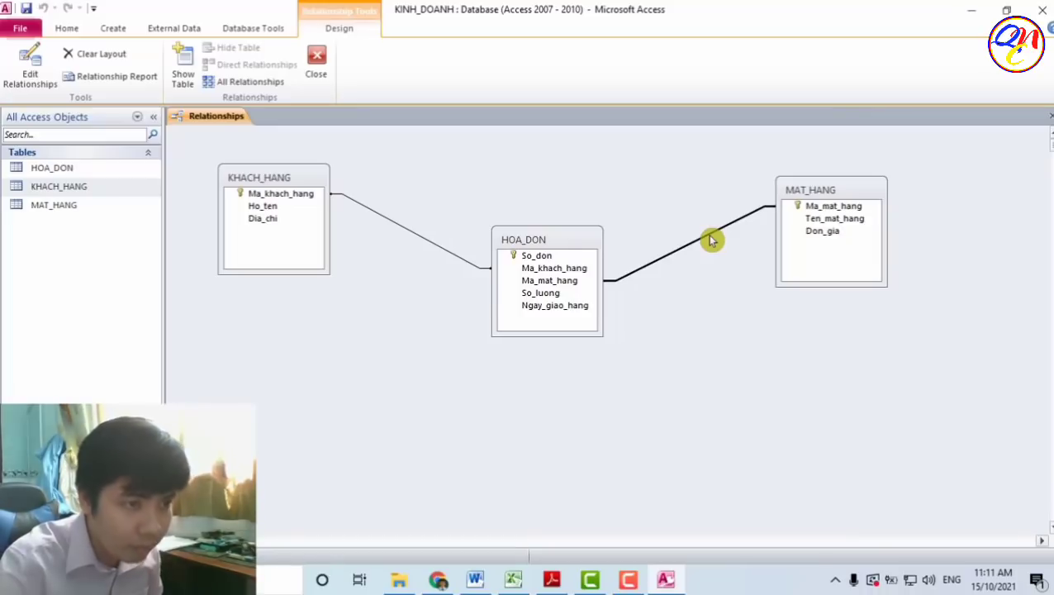
pyautogui.press('Delete')
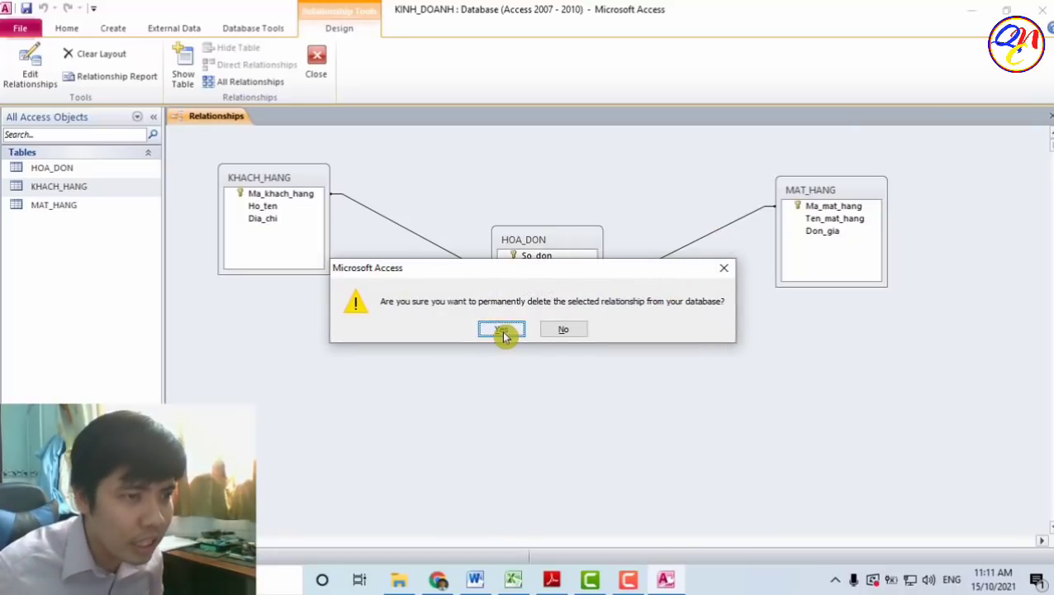
pyautogui.click(503, 330)
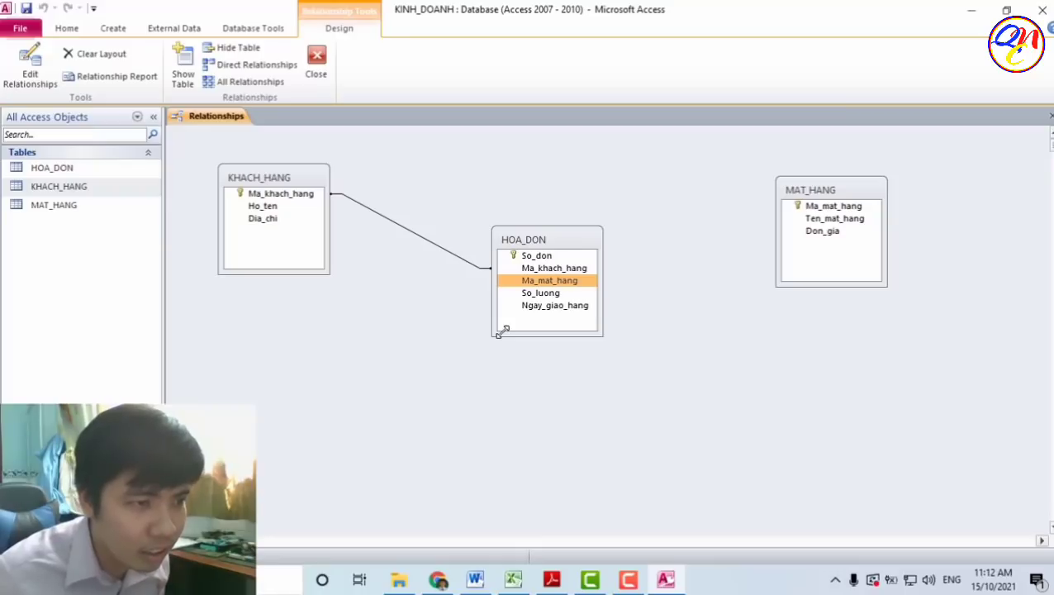
# - Re-create the link from MAT_HANG's Ma_mat_hang to HOA_DON's Ma_mat_hang
pyautogui.click(826, 207)
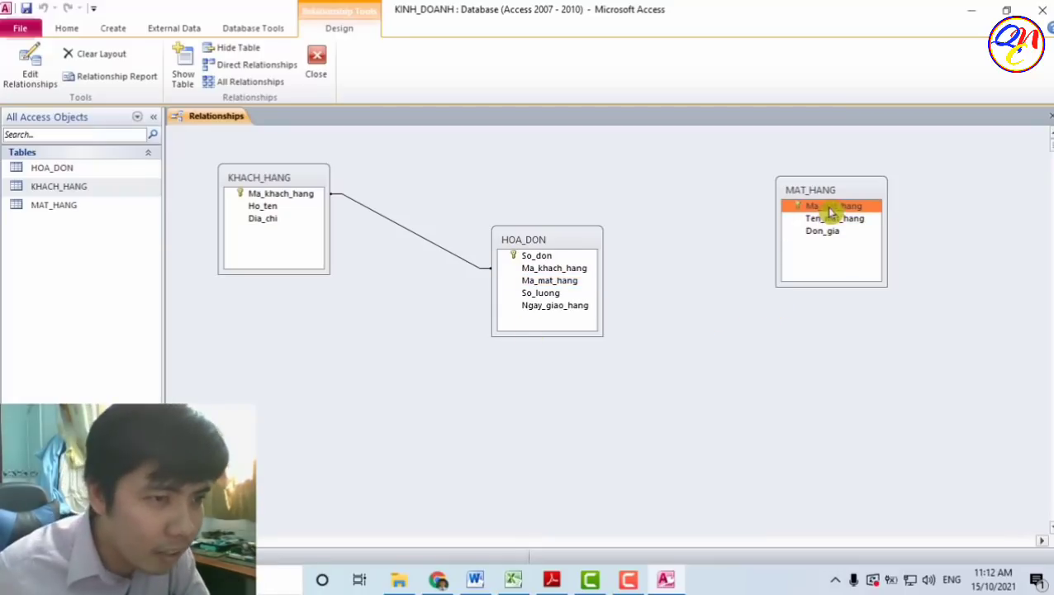
pyautogui.moveTo(830, 210); pyautogui.dragTo(554, 291)
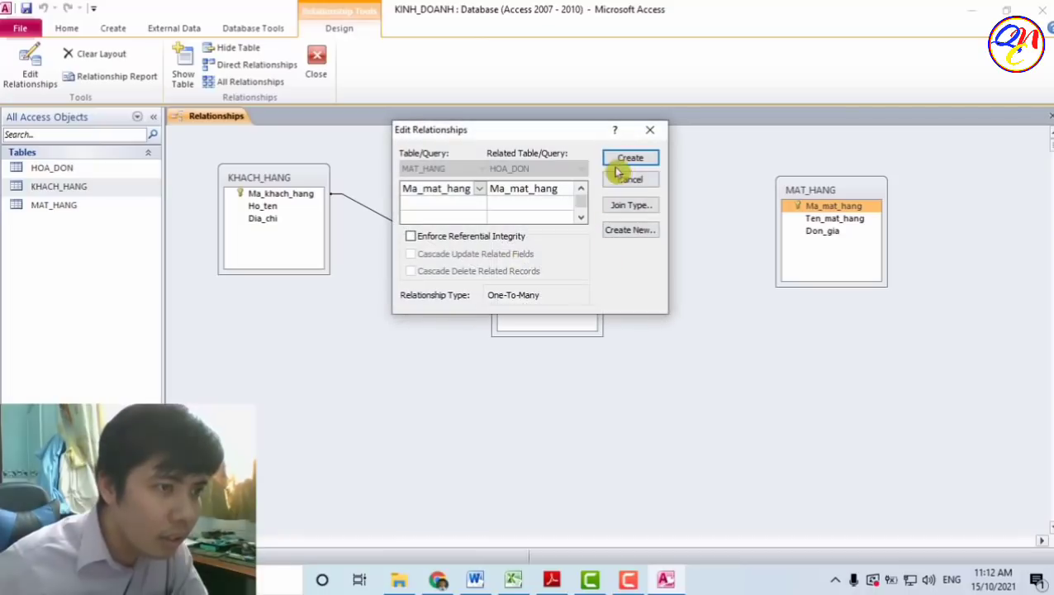
pyautogui.click(626, 160)
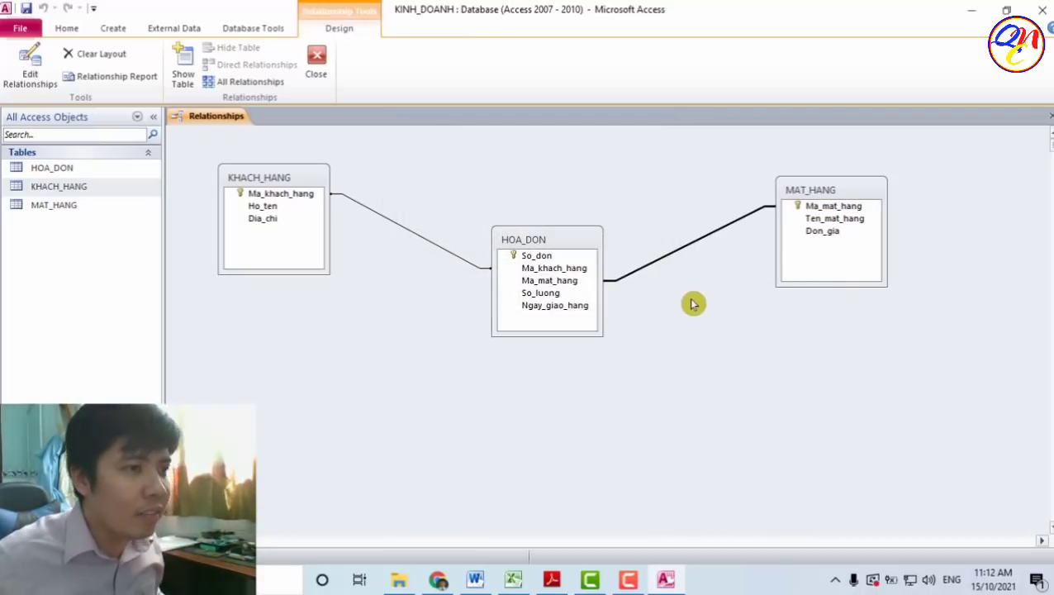
pyautogui.rightClick(606, 187)
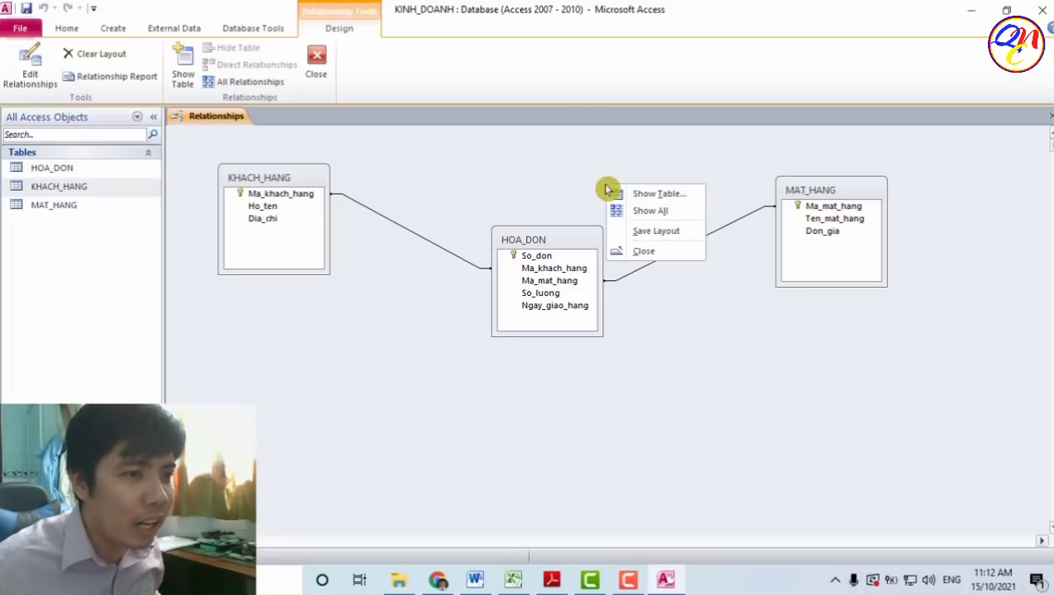
pyautogui.click(685, 201)
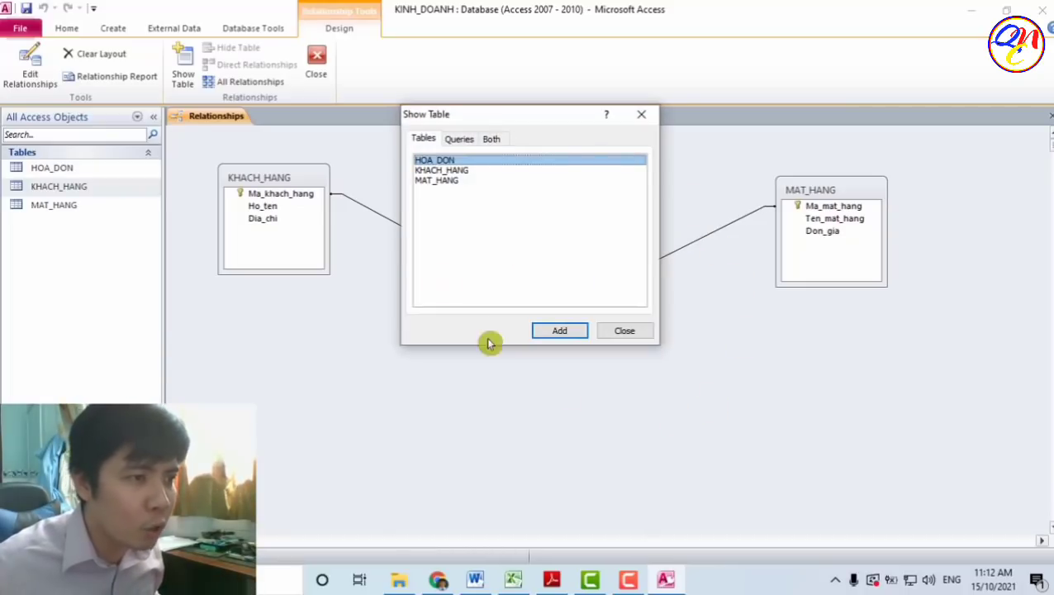
pyautogui.moveTo(536, 122); pyautogui.dragTo(541, 172)
pyautogui.keyDown('shift'); pyautogui.click(496, 221); pyautogui.keyUp('shift')
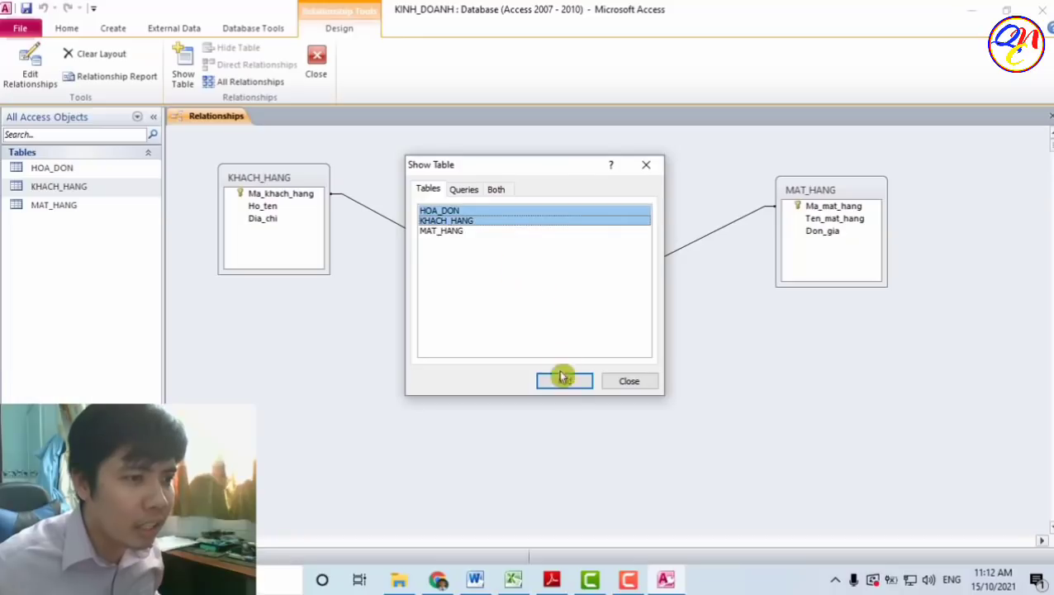
pyautogui.click(558, 223)
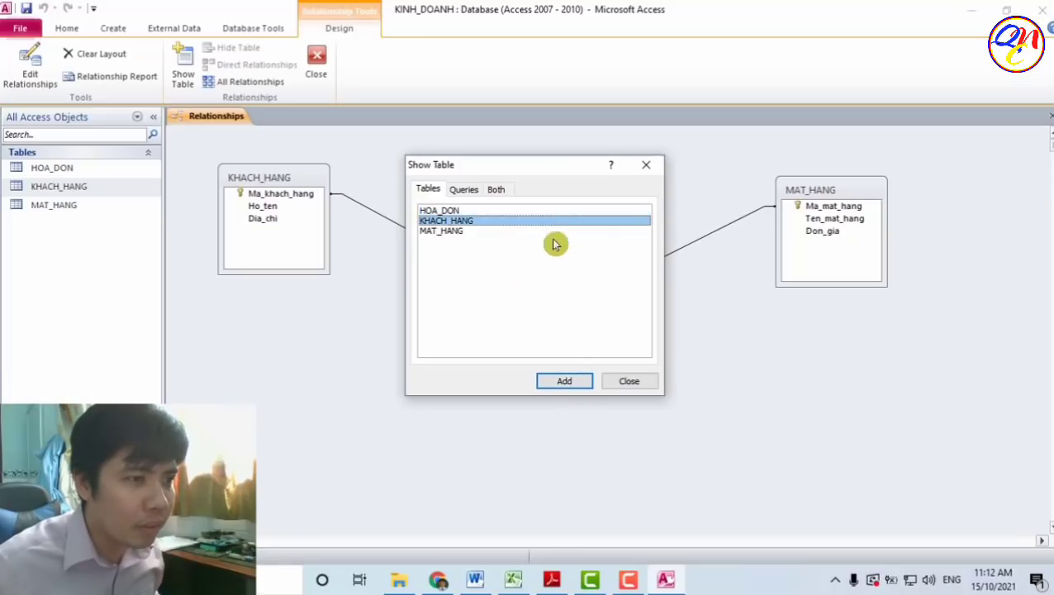
pyautogui.click(565, 382)
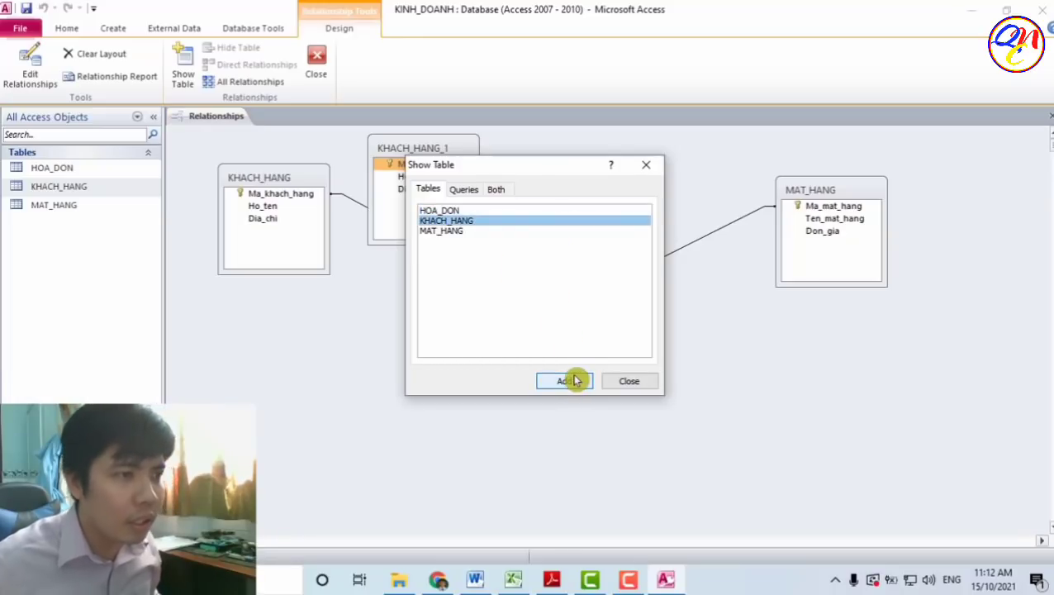
pyautogui.click(647, 166)
pyautogui.moveTo(430, 151); pyautogui.dragTo(381, 362)
pyautogui.click(275, 177)
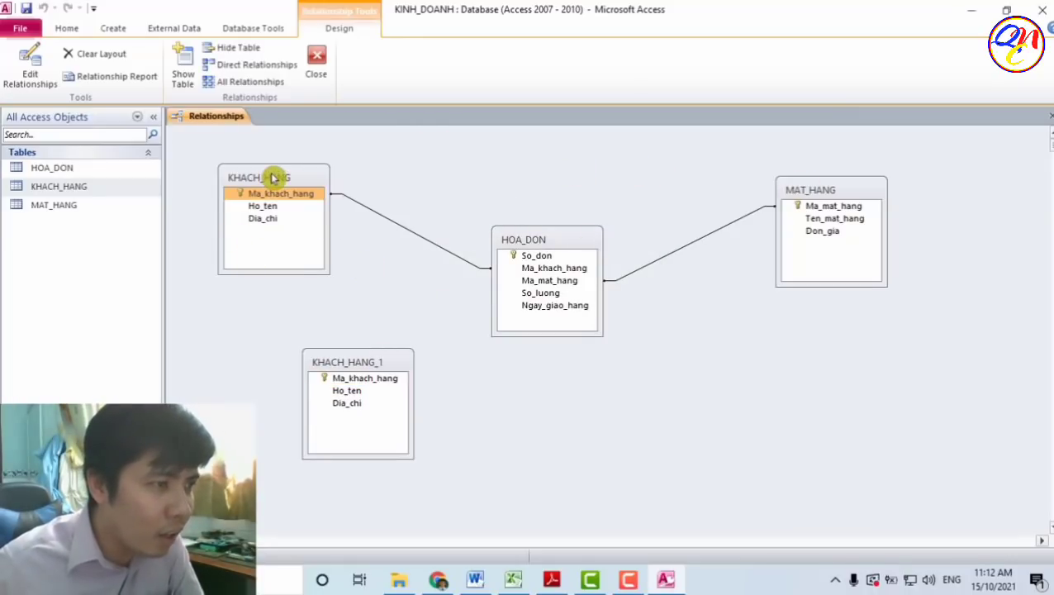
pyautogui.click(382, 363)
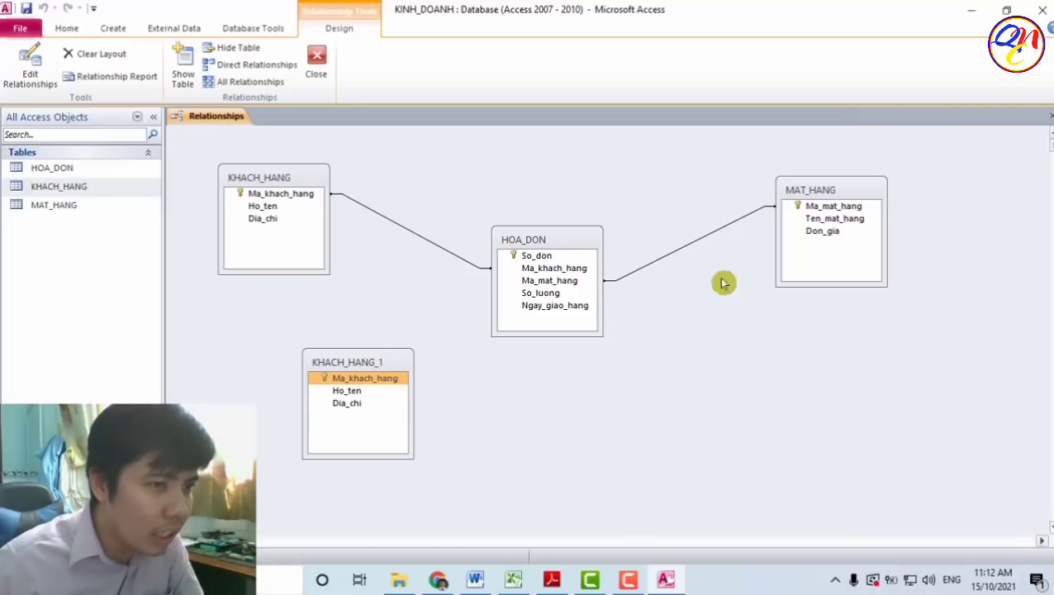
pyautogui.click(798, 193)
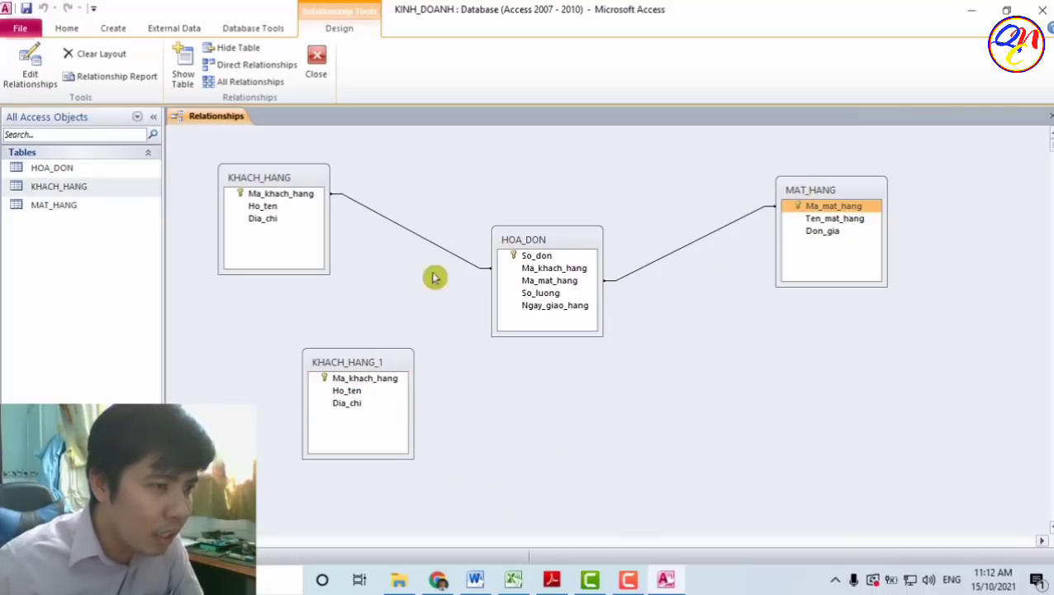
pyautogui.click(369, 363)
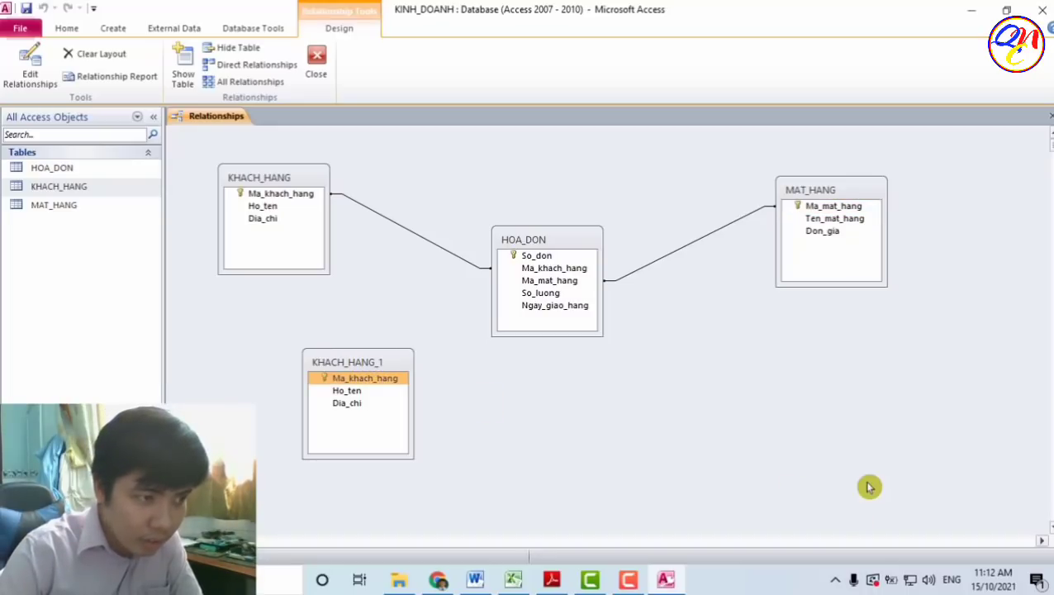
pyautogui.press('Delete')
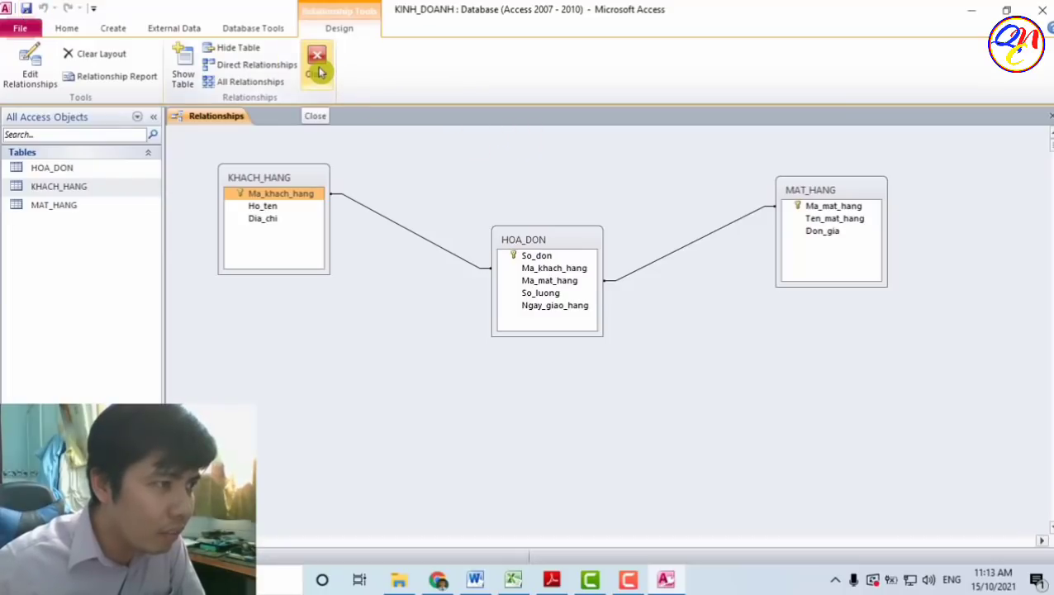
# - Open the KHACH_HANG datasheet and enter the first customer's full name and address
pyautogui.click(317, 66)
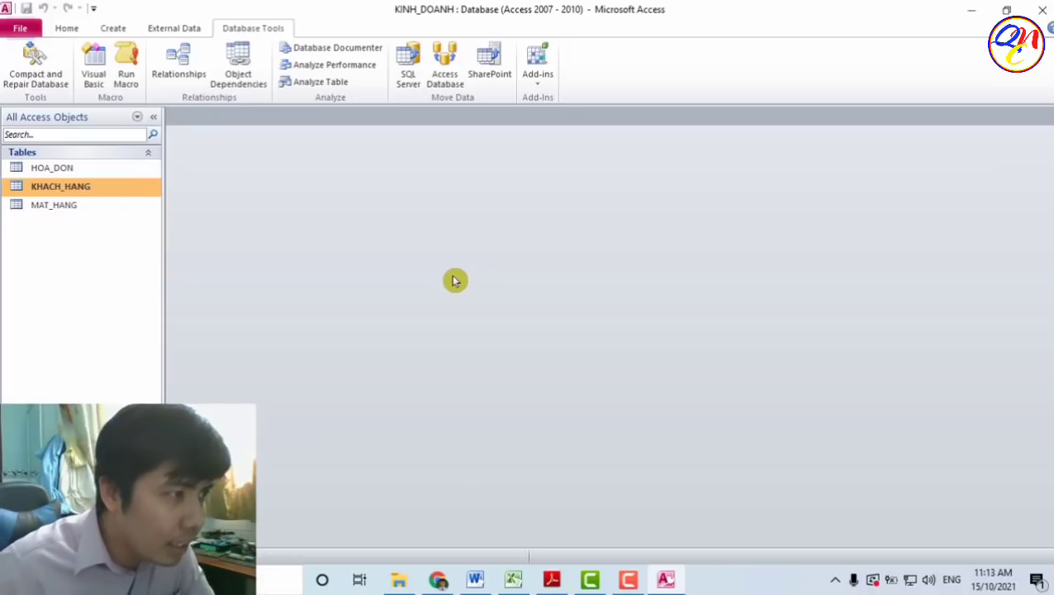
pyautogui.doubleClick(93, 190)
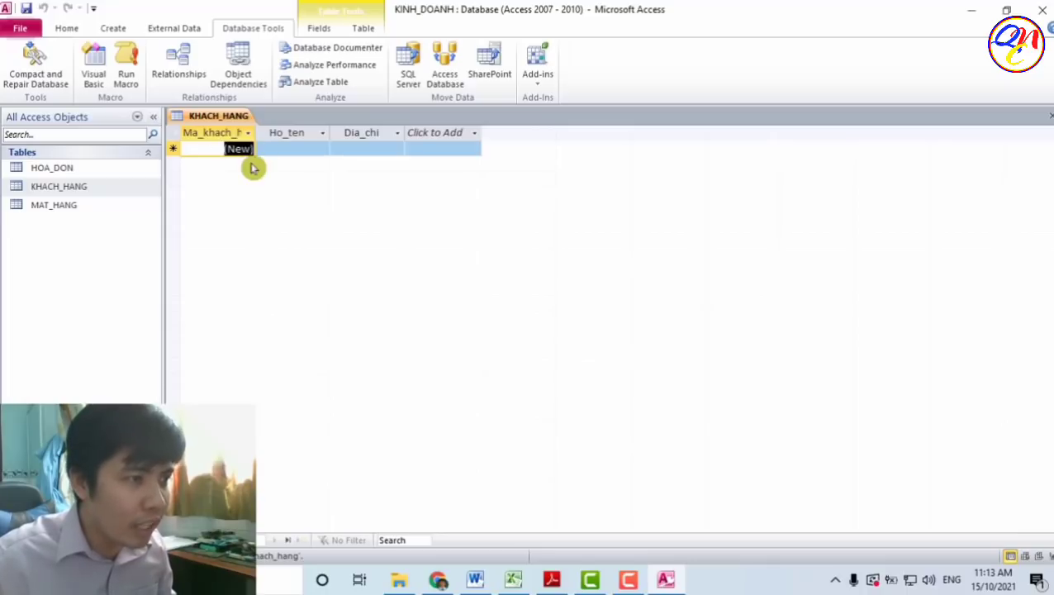
pyautogui.click(298, 147)
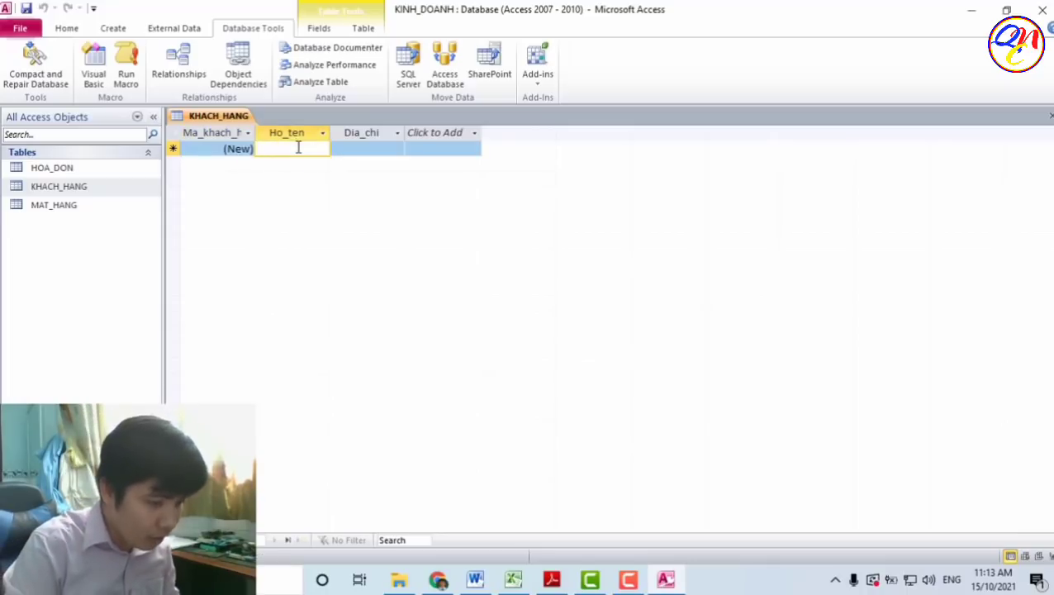
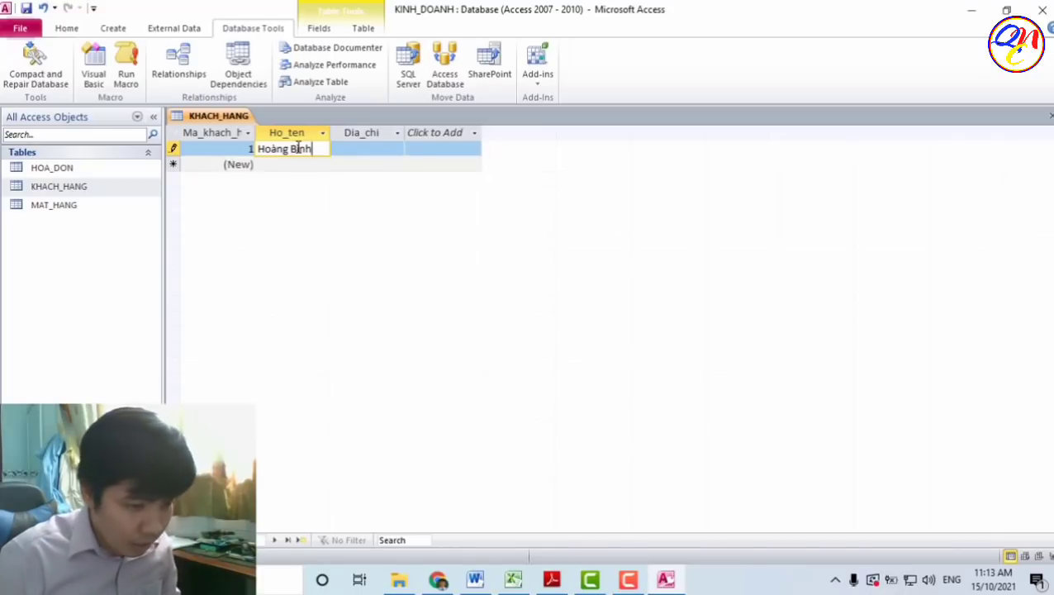
pyautogui.press('Tab')
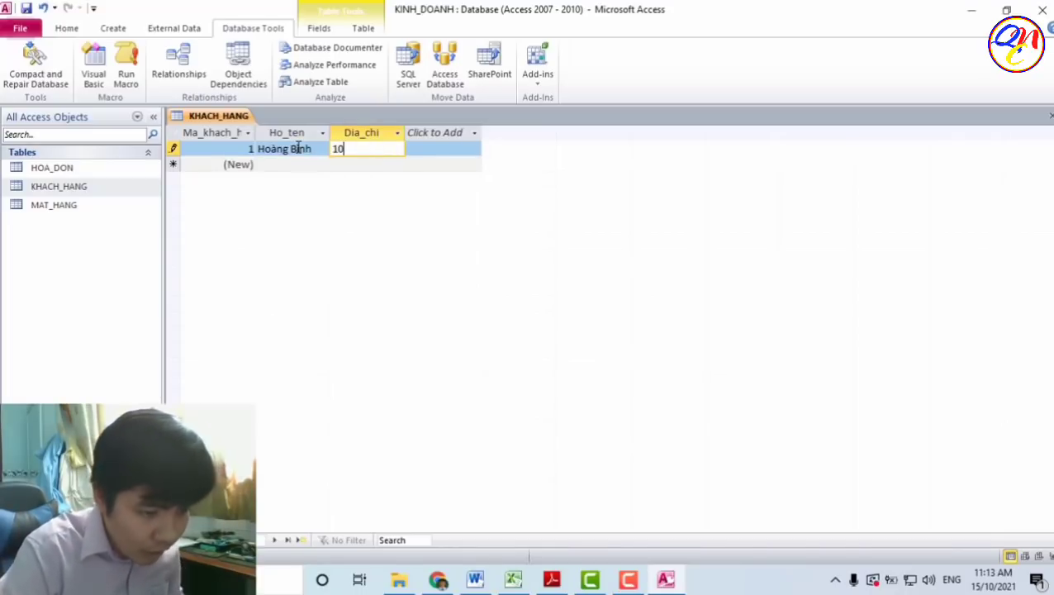
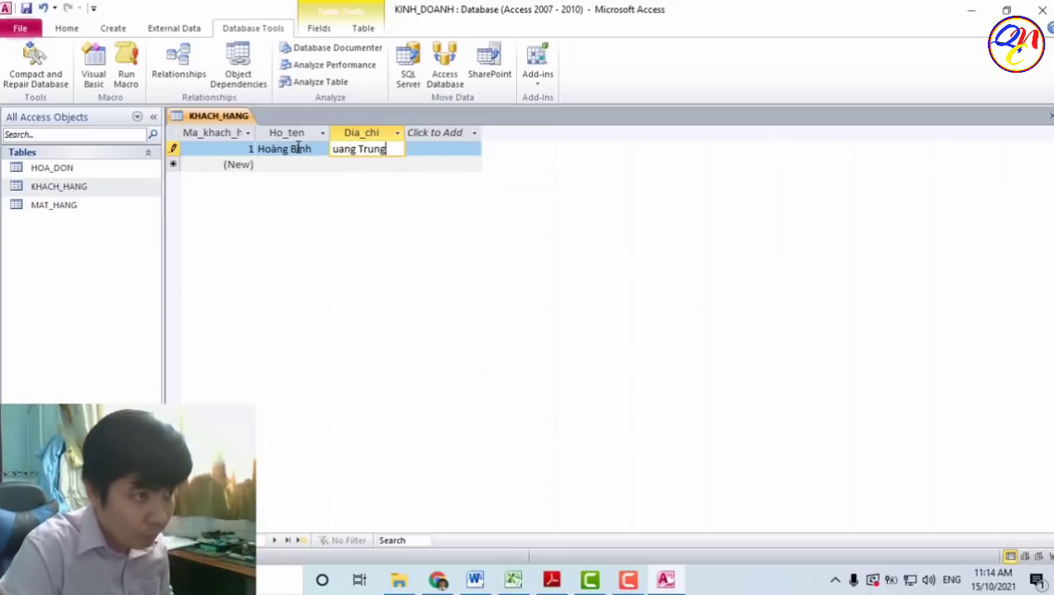
pyautogui.click(294, 168)
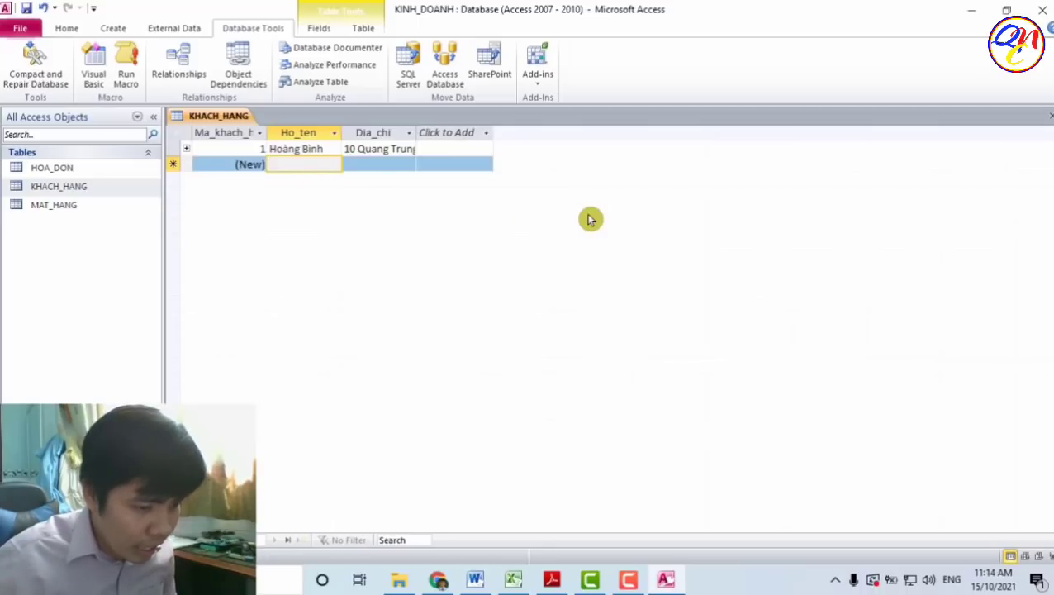
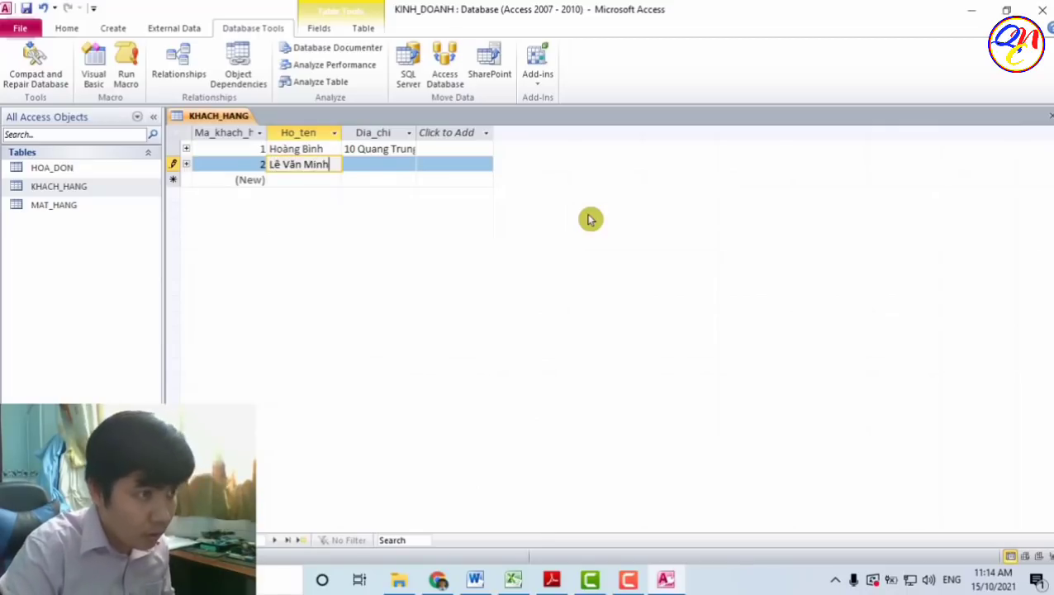
# - Enter the second customer's full name and address, then select both records
pyautogui.press('Tab')
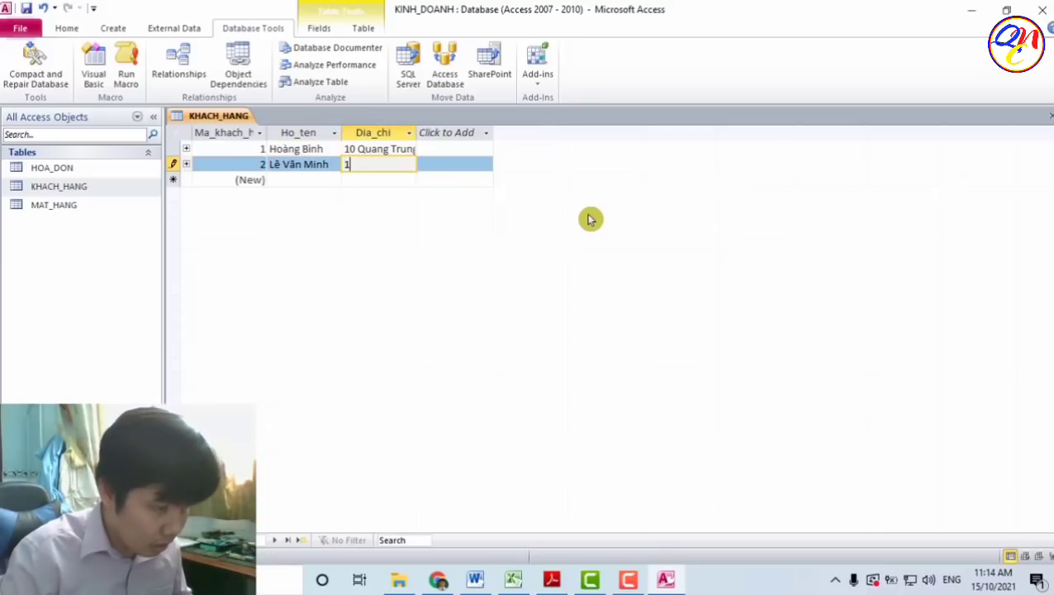
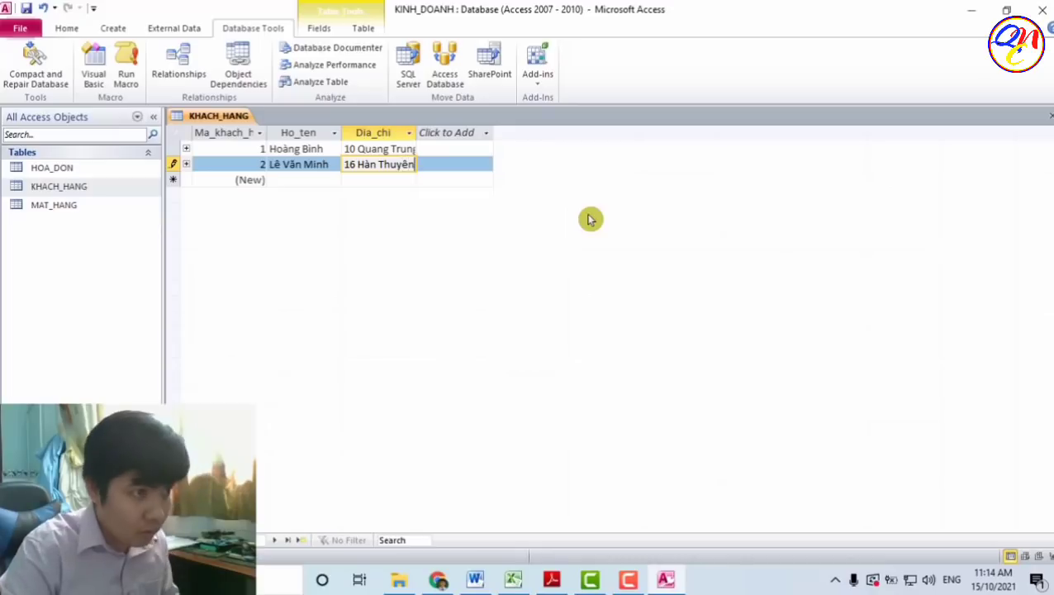
pyautogui.click(307, 181)
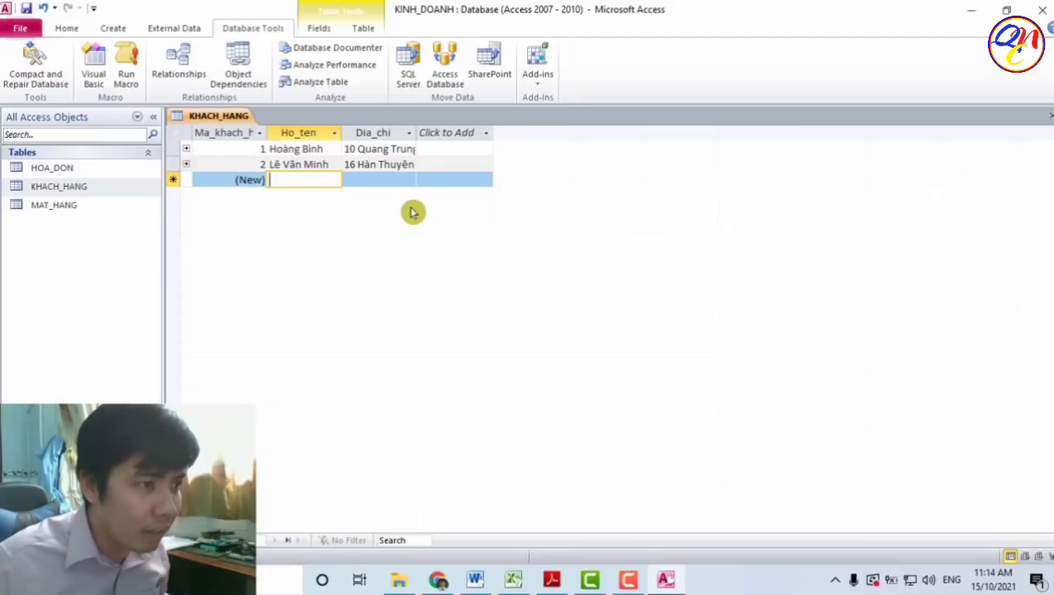
pyautogui.moveTo(167, 151); pyautogui.dragTo(168, 163)
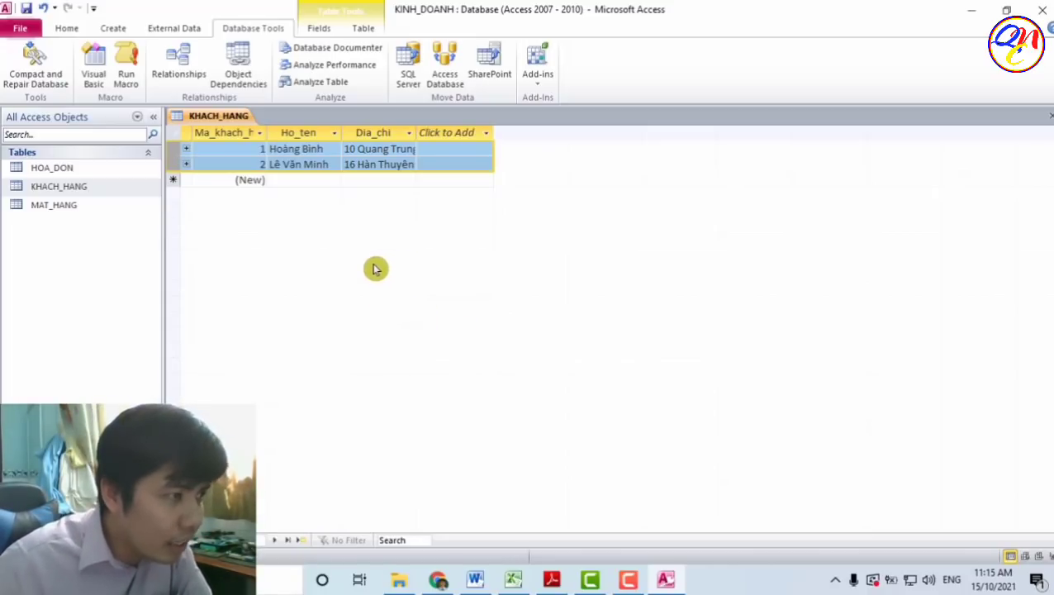
# - Open MAT_HANG and enter the first item, Bút bi, priced 1500
pyautogui.doubleClick(107, 214)
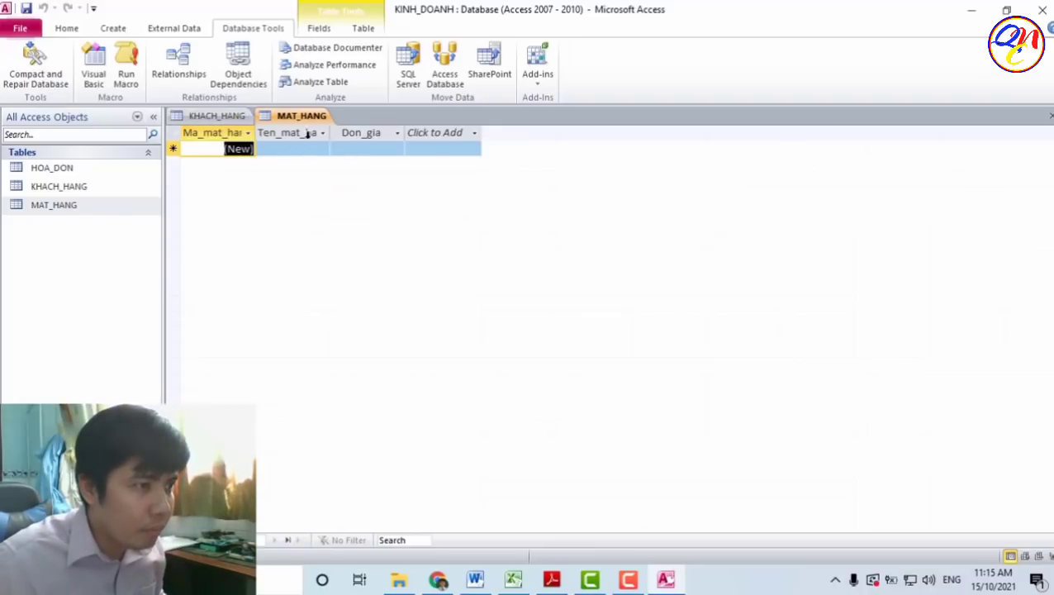
pyautogui.click(303, 149)
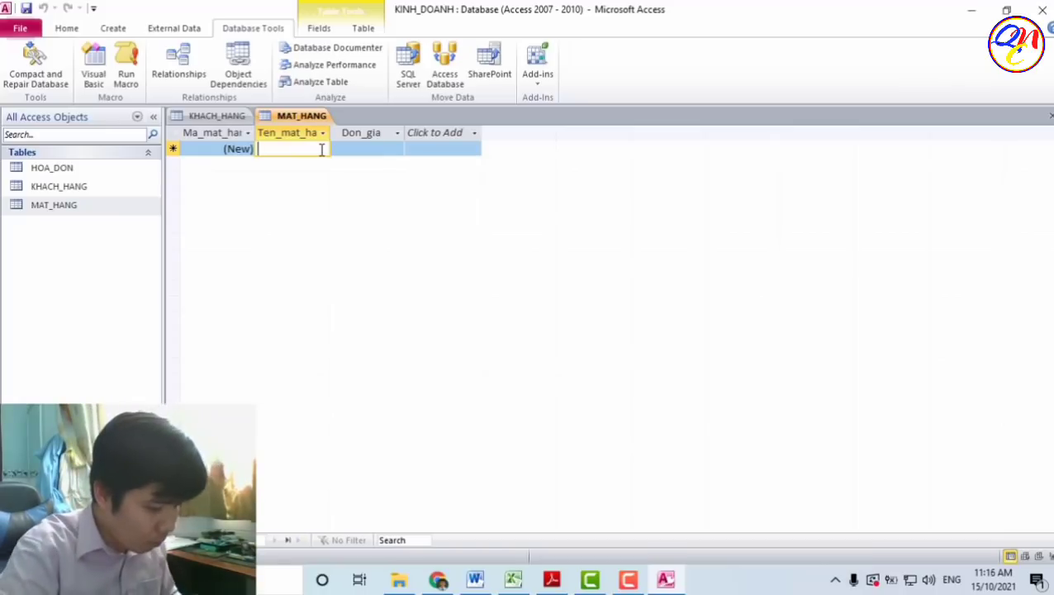
pyautogui.write('Bút bi')
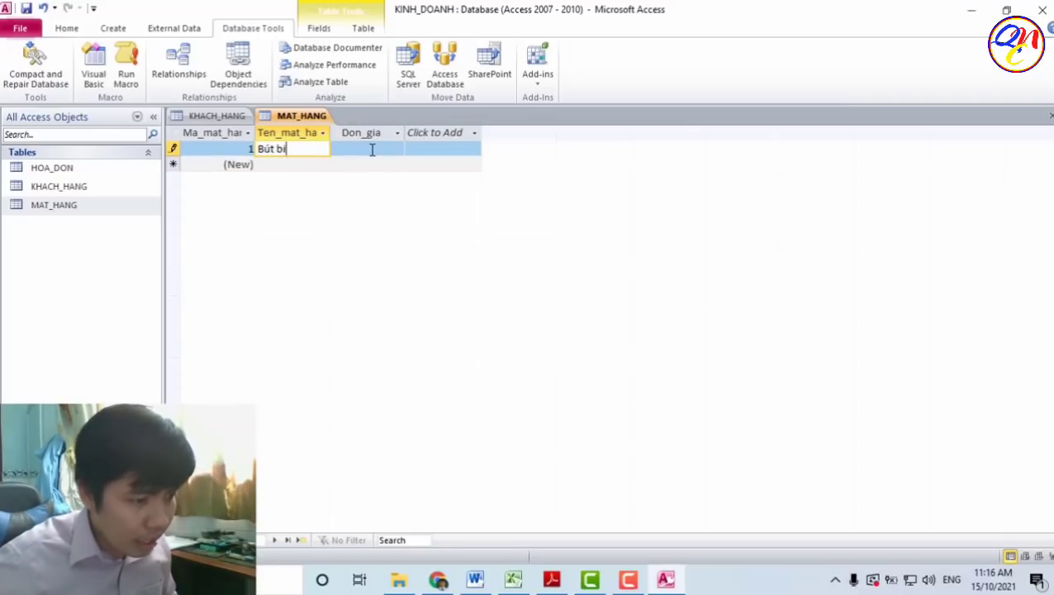
pyautogui.click(372, 149)
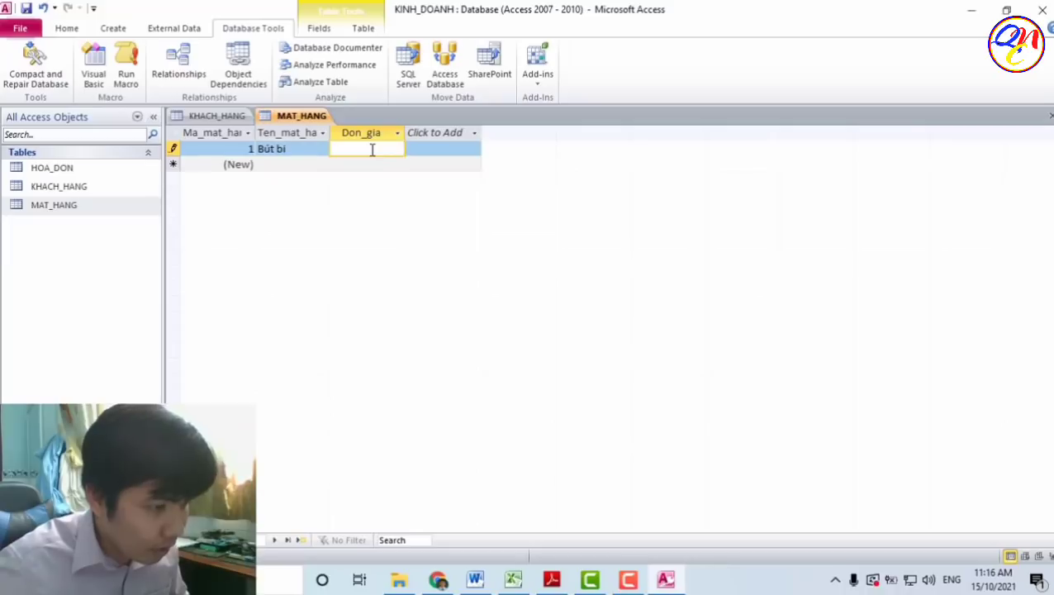
pyautogui.write('1500')
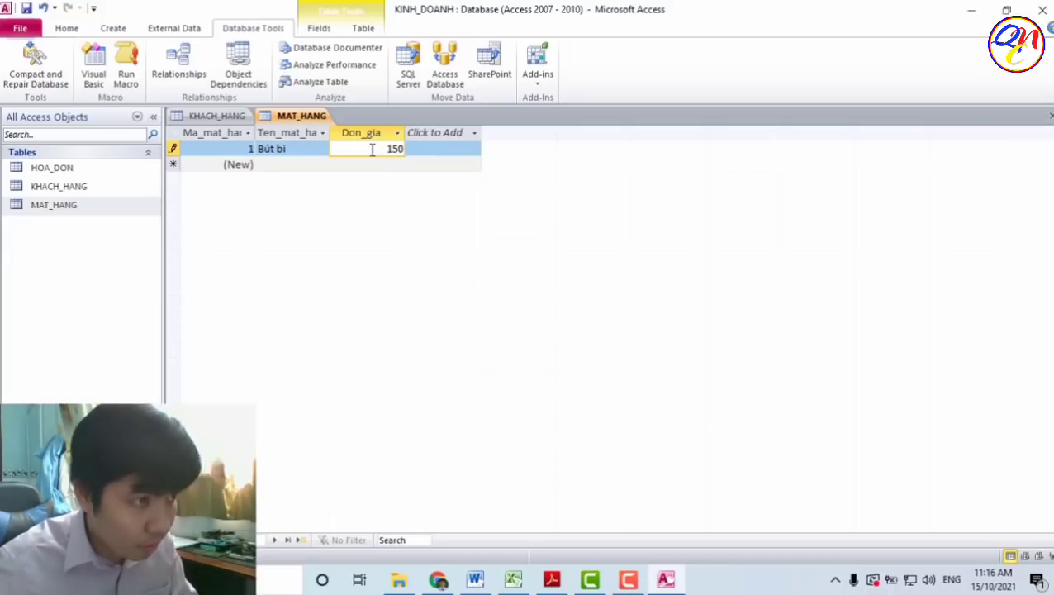
# - Add the second item, Giấy học sinh, priced 4000, and save the row
pyautogui.click(305, 165)
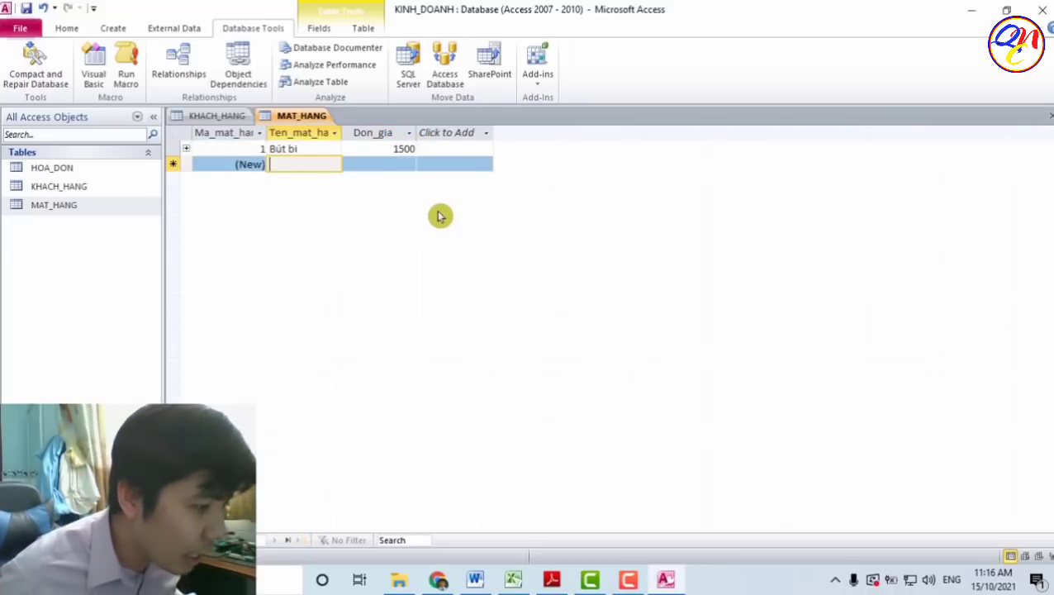
pyautogui.write('Giấy ')
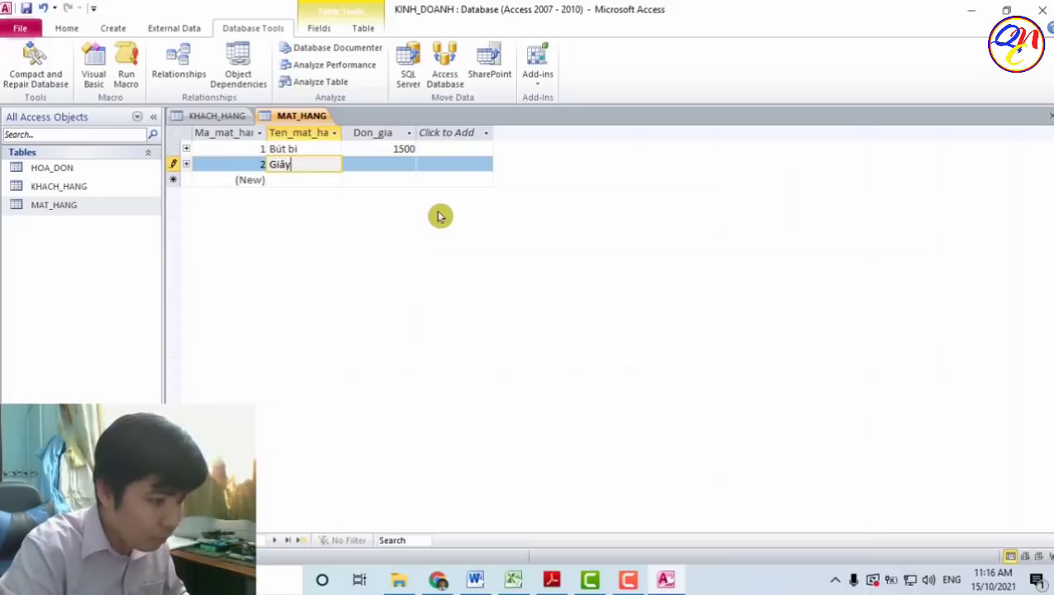
pyautogui.write('học sinh')
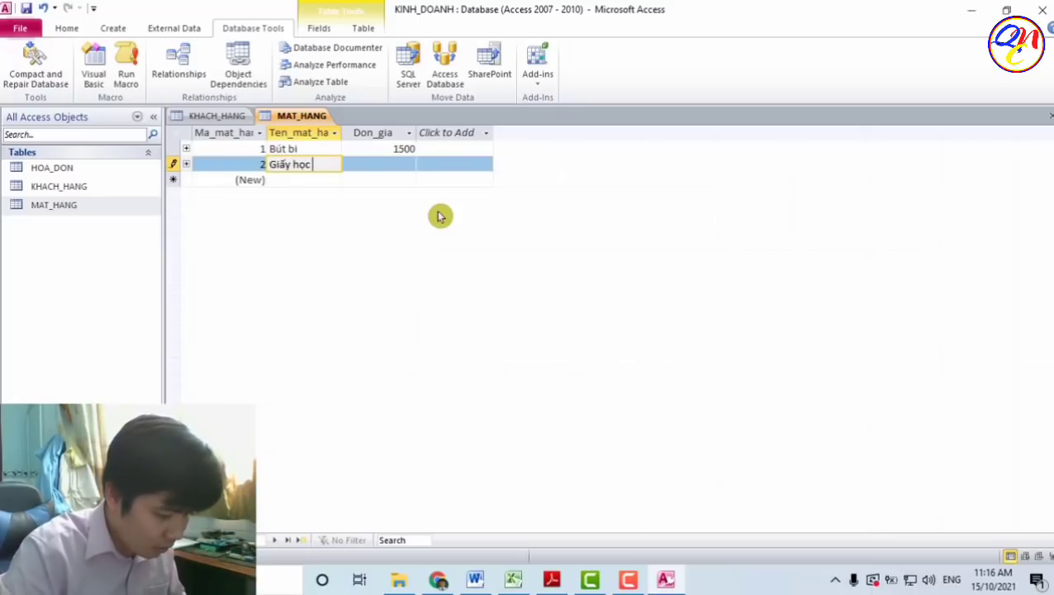
pyautogui.click(400, 165)
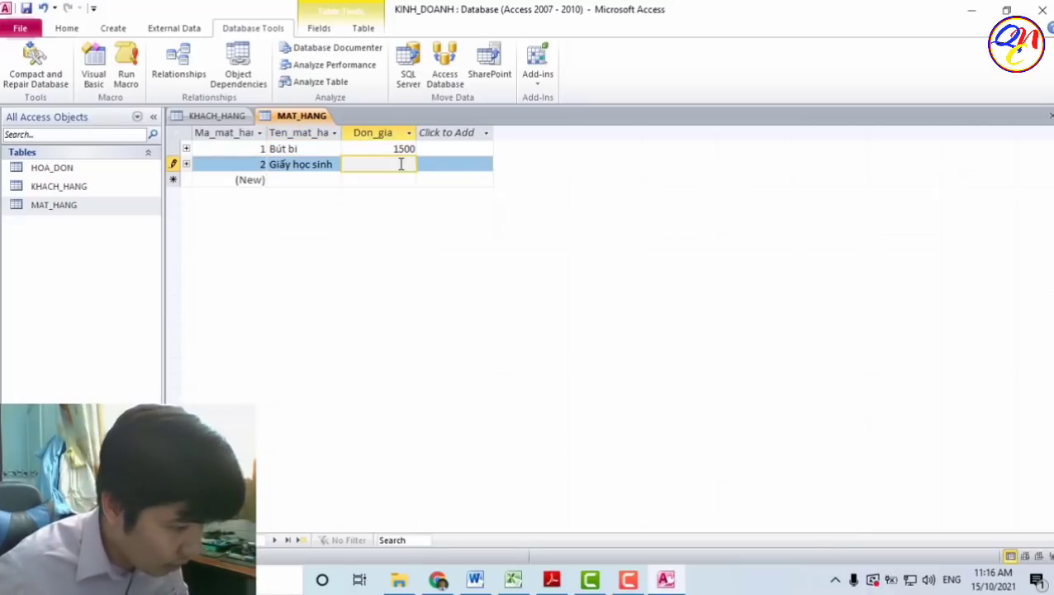
pyautogui.write('40')
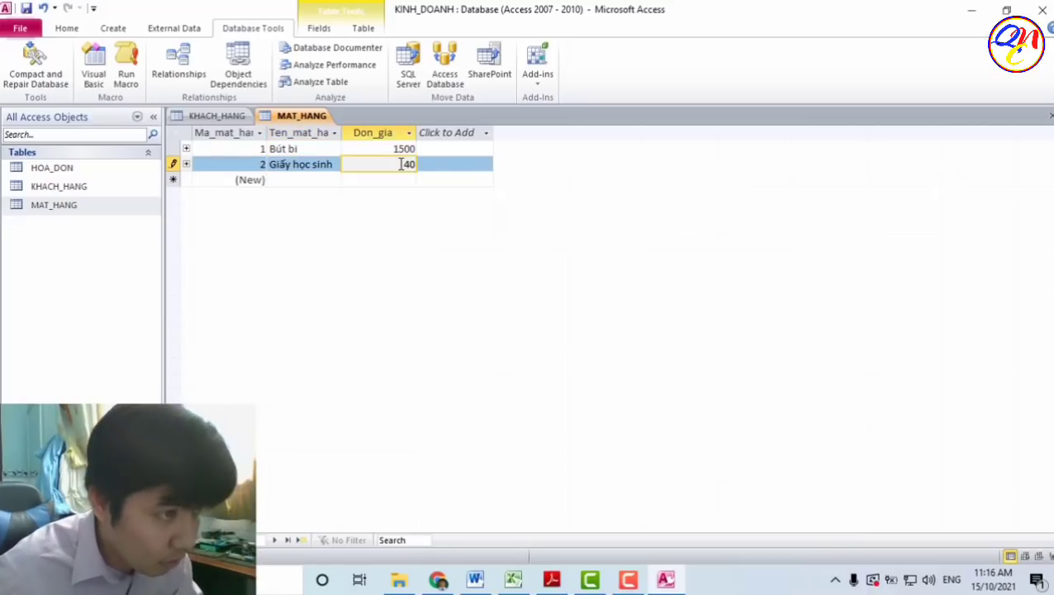
pyautogui.write('00')
pyautogui.press('Down')
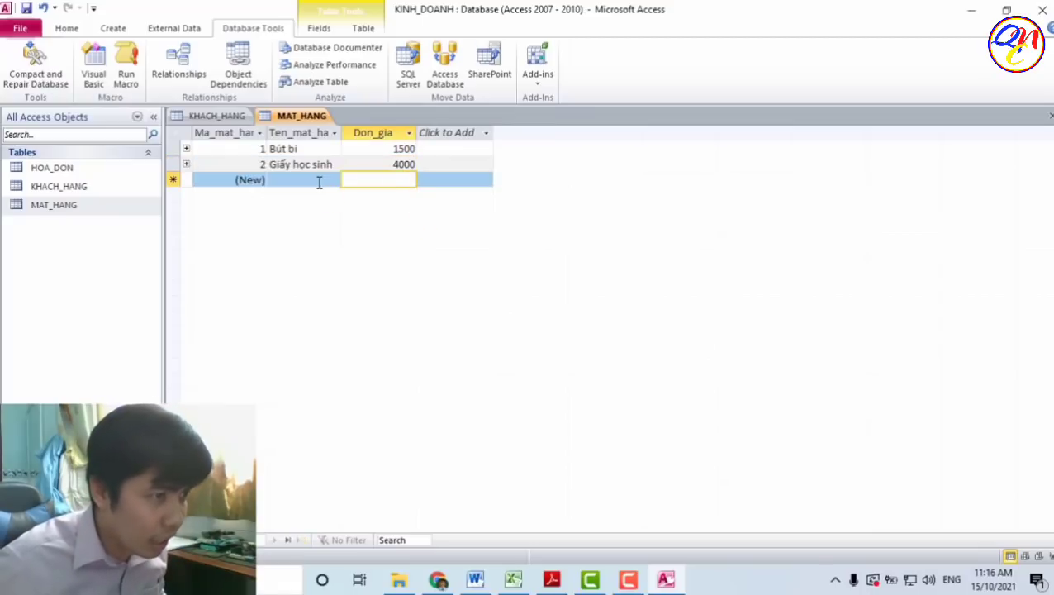
pyautogui.click(319, 181)
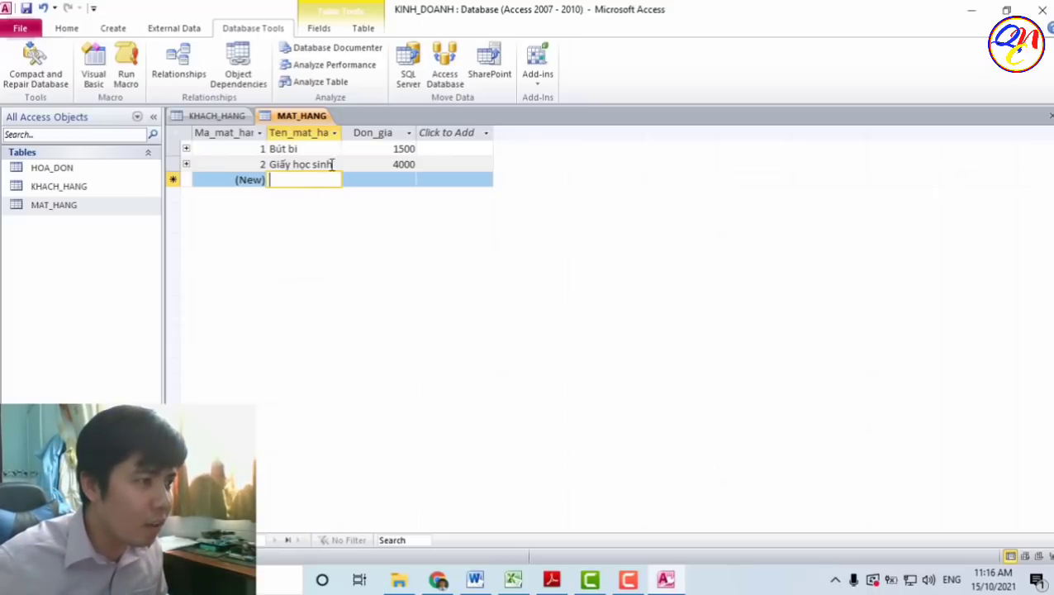
pyautogui.click(94, 174)
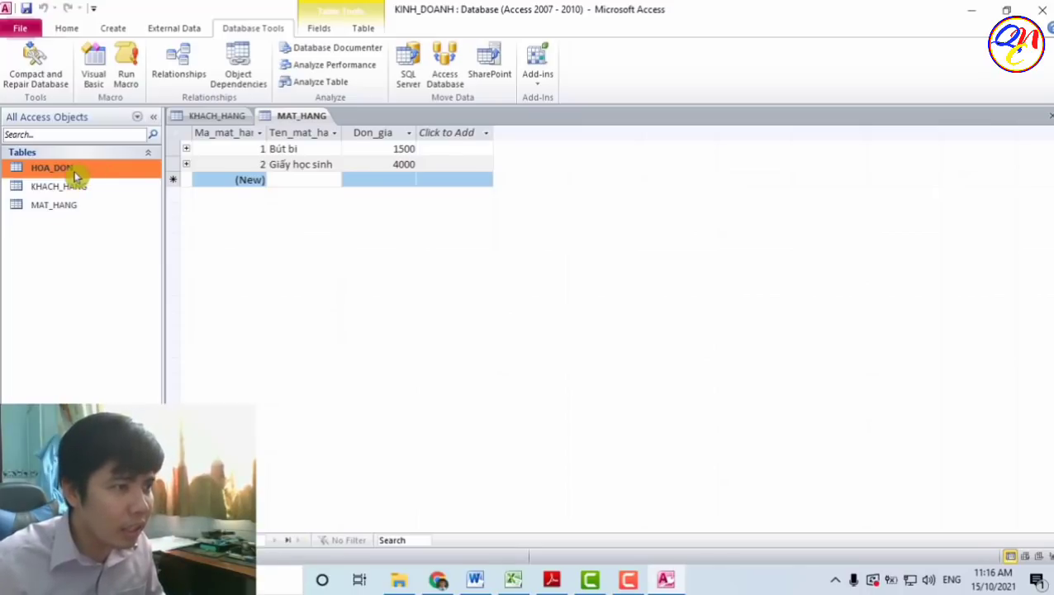
# - Enter and save the first HOA_DON invoice: customer 1, item 2, quantity 9, delivered 15/10/2021
pyautogui.doubleClick(74, 175)
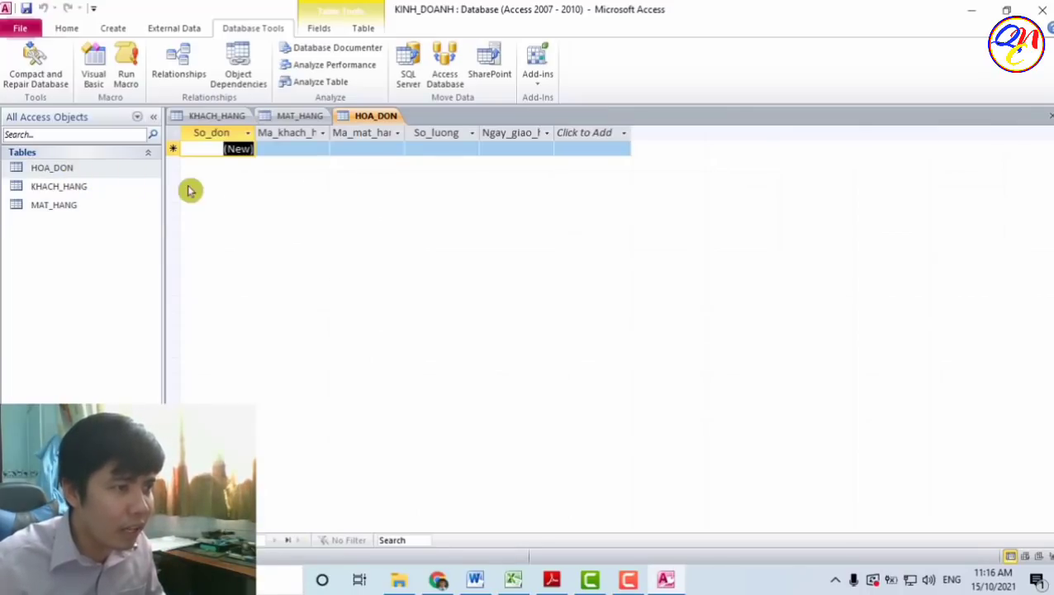
pyautogui.click(294, 149)
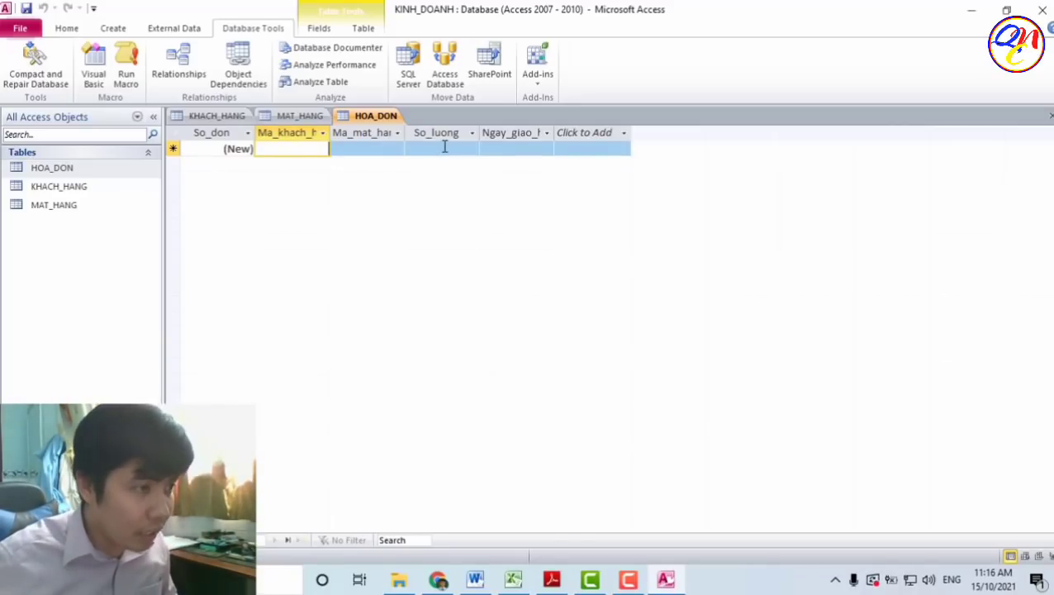
pyautogui.write('1')
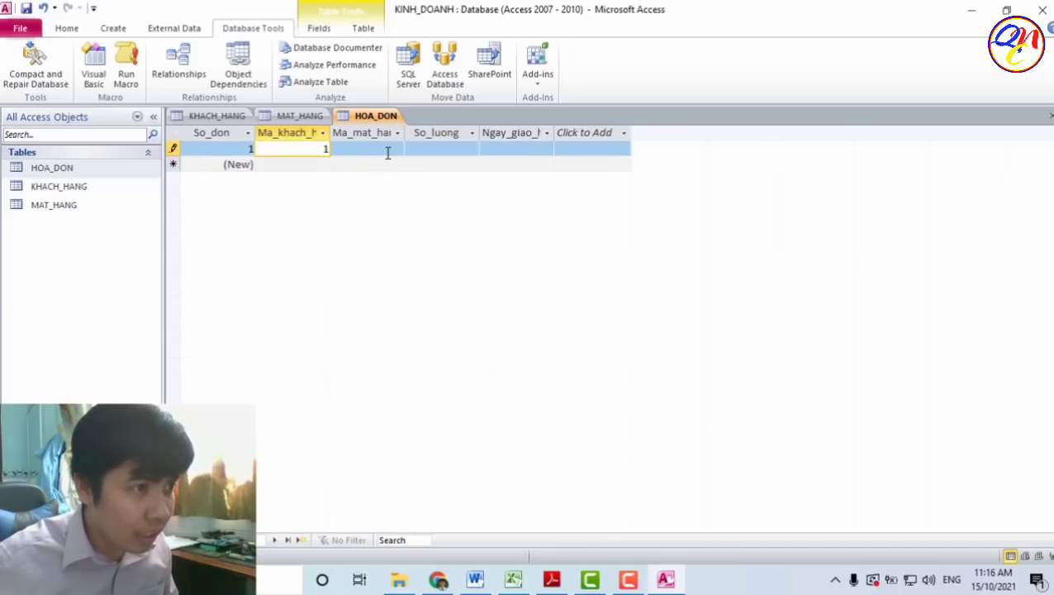
pyautogui.click(390, 149)
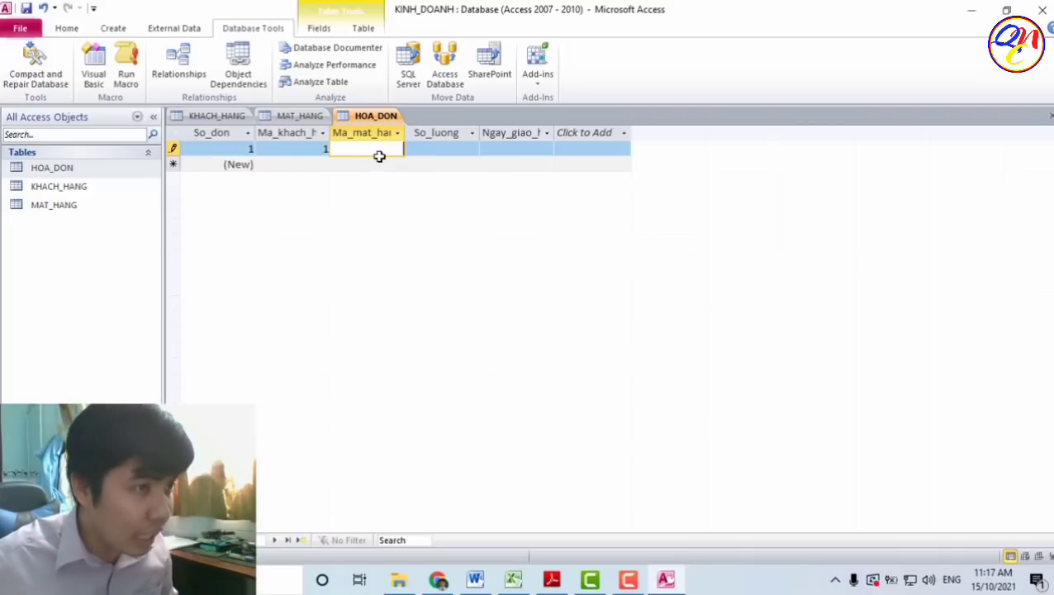
pyautogui.click(455, 150)
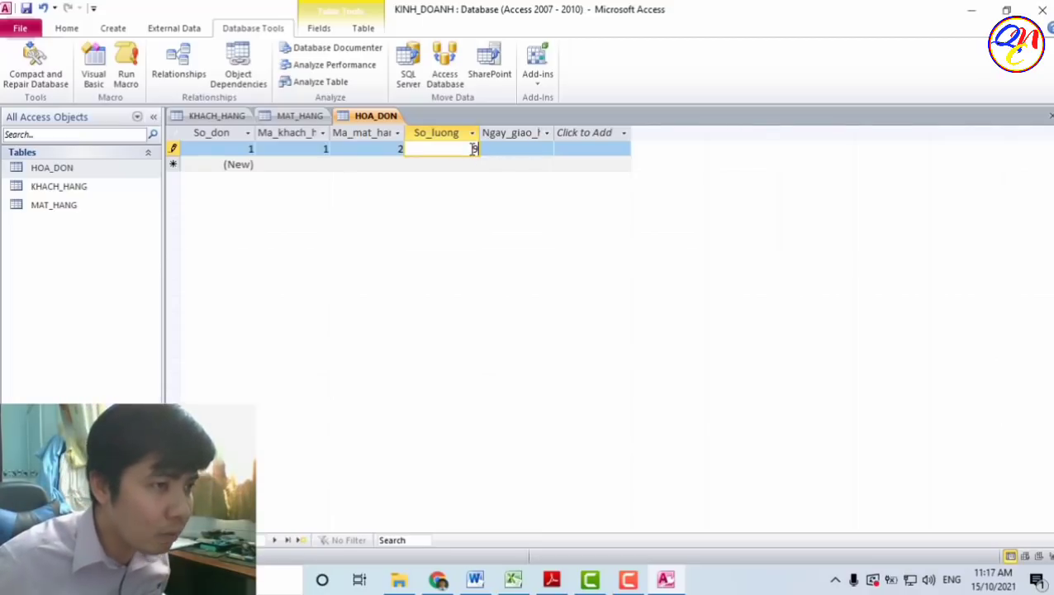
pyautogui.click(537, 150)
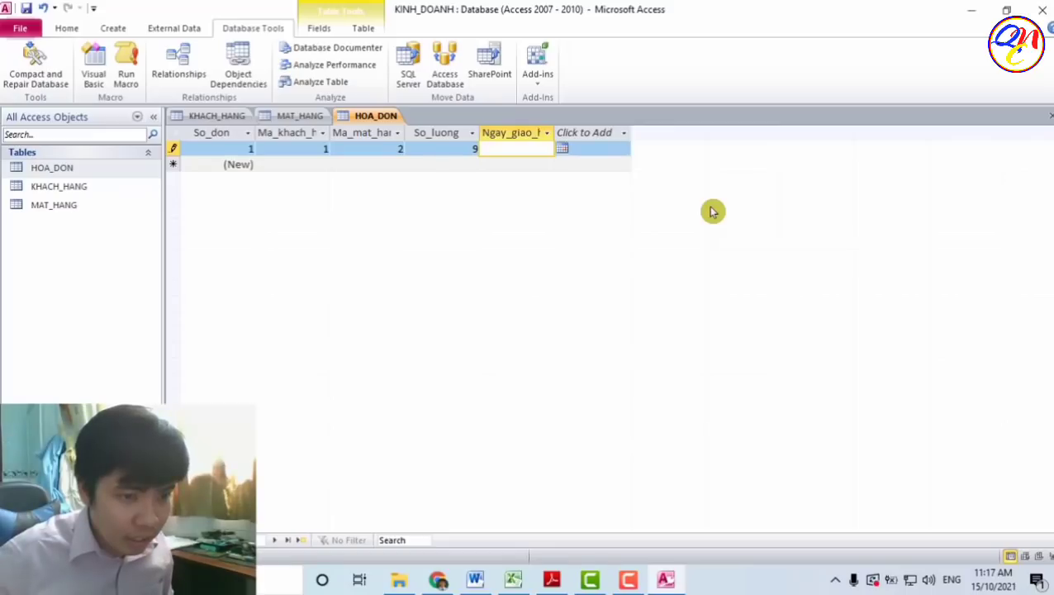
pyautogui.write('5/')
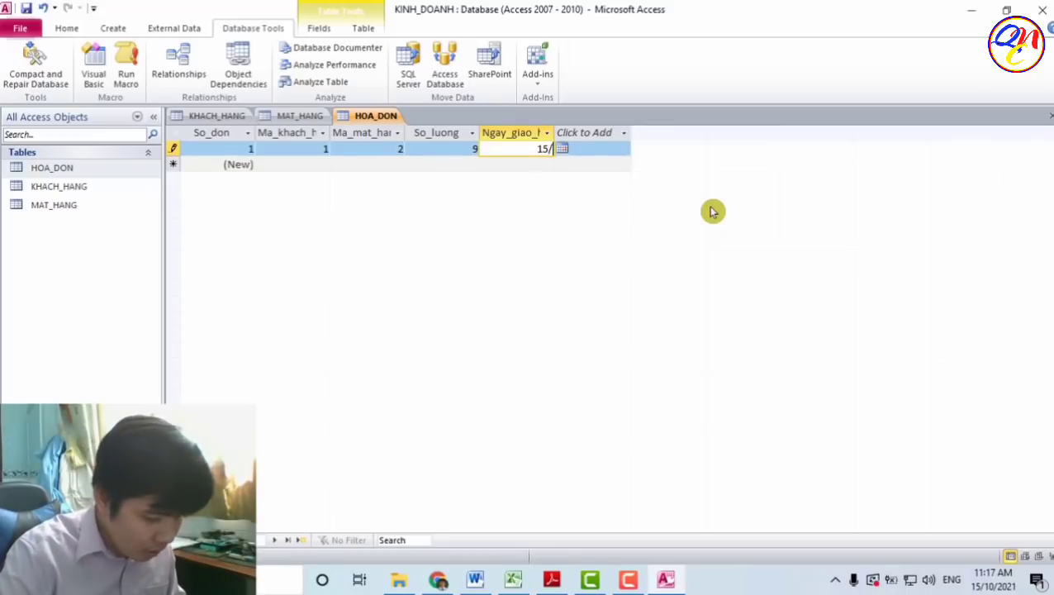
pyautogui.write('10/2021')
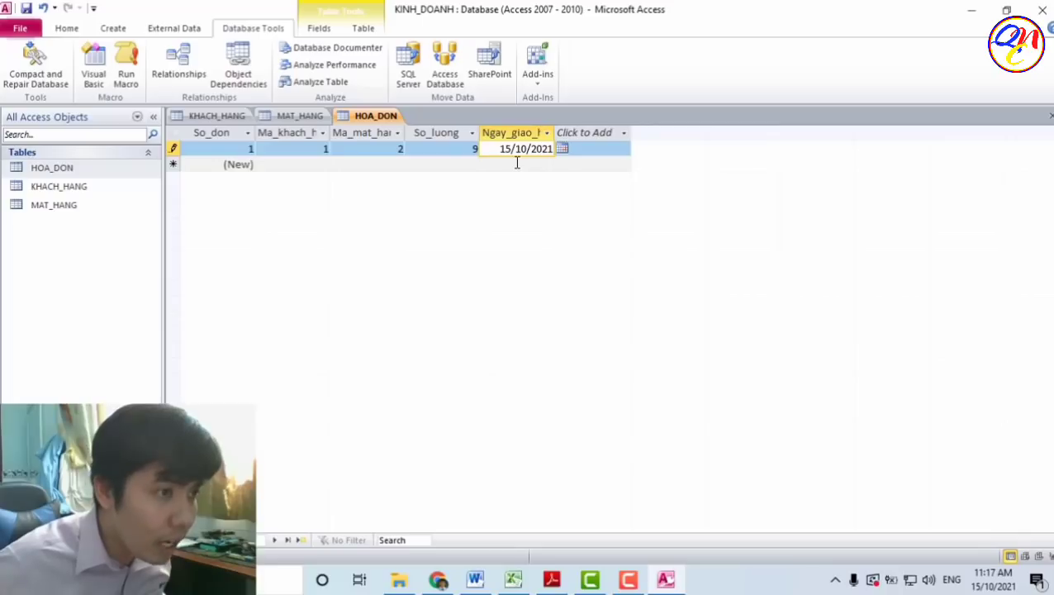
pyautogui.click(231, 148)
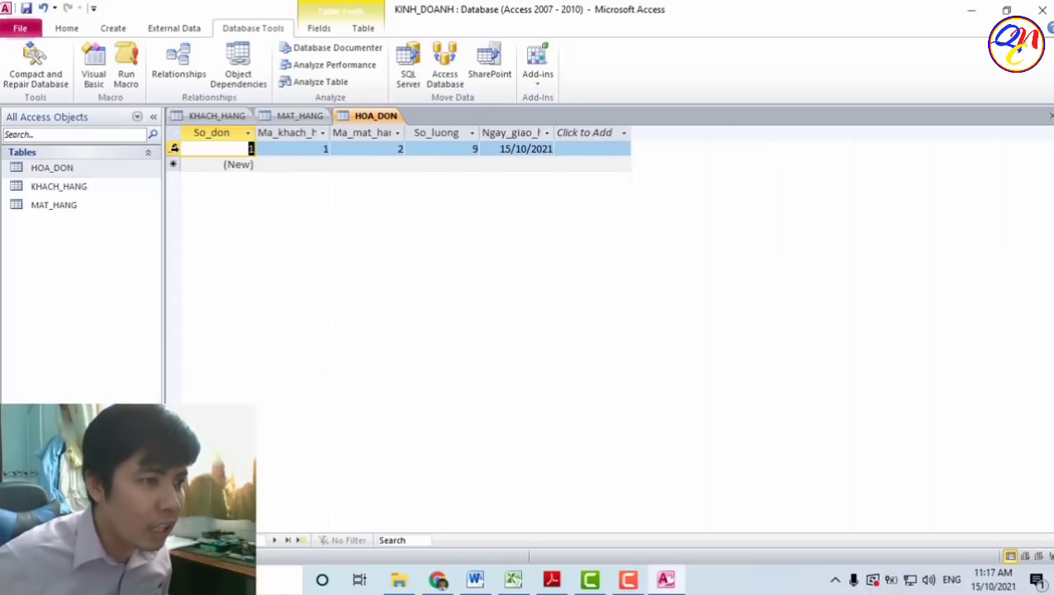
pyautogui.click(173, 149)
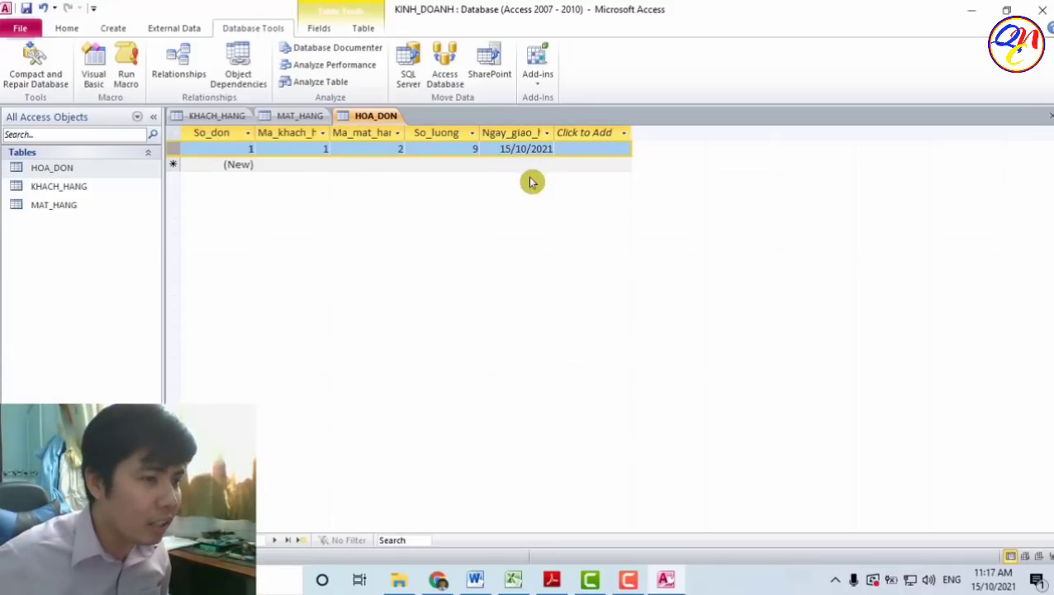
pyautogui.click(498, 151)
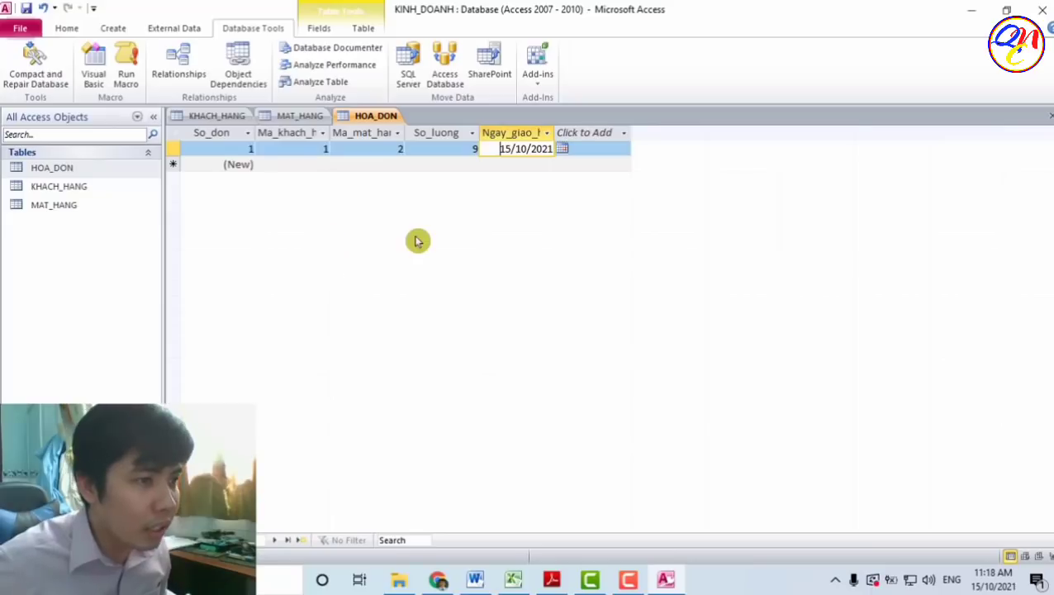
pyautogui.click(280, 164)
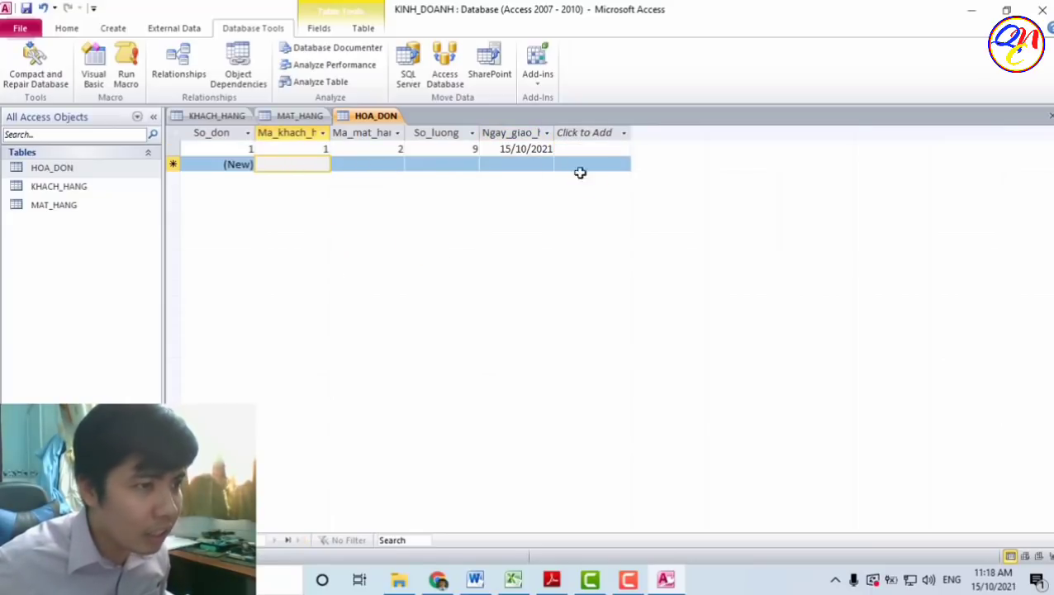